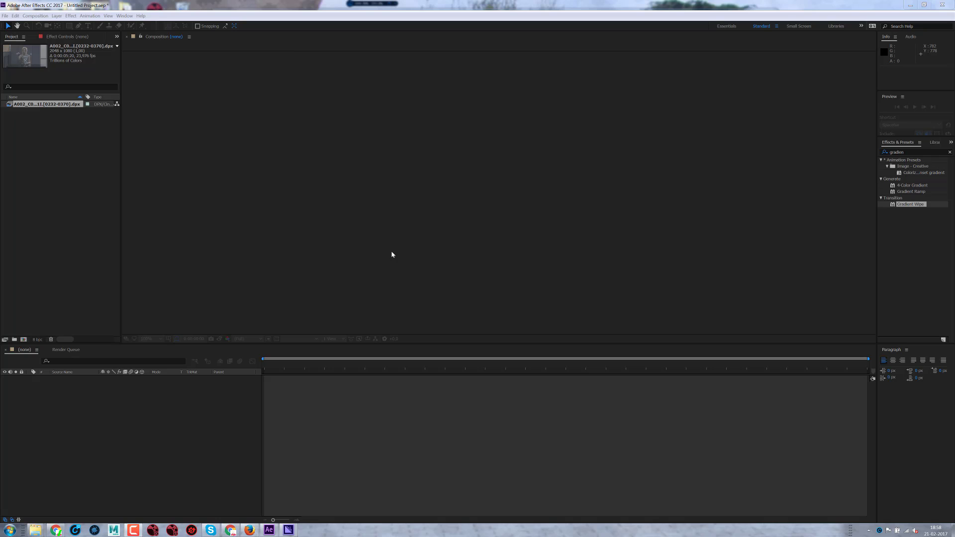
Build a new composition, A002_C004_010111, from the DPX footage clip in the Timeline.
{"action": "left_click", "coordinate": [36, 122]}
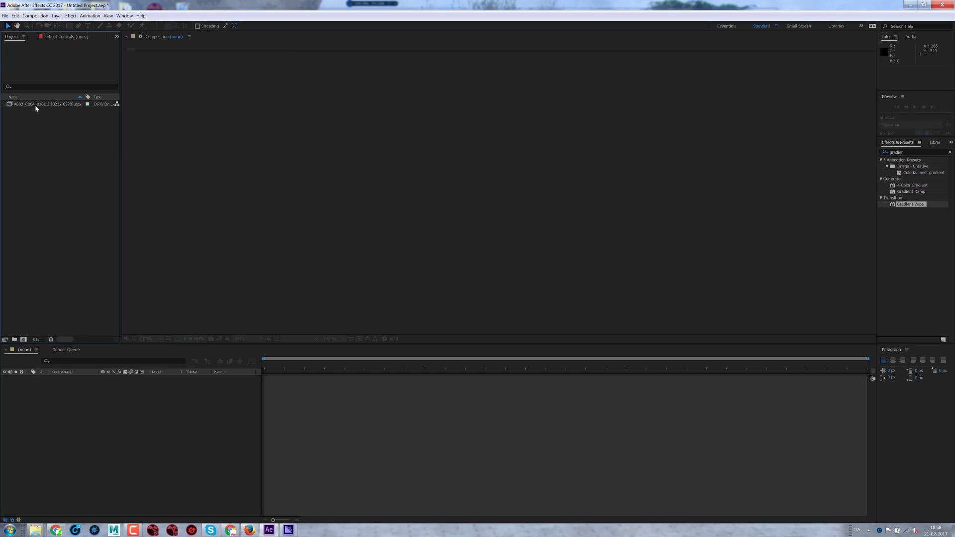
{"action": "left_click_drag", "start_coordinate": [35, 106], "coordinate": [78, 412]}
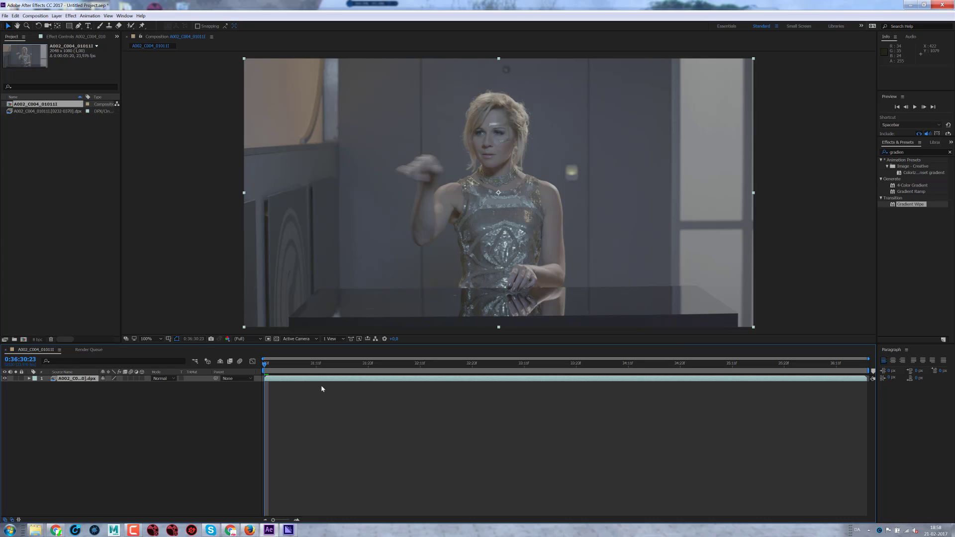
{"action": "left_click", "coordinate": [87, 25]}
{"action": "left_click", "coordinate": [322, 154]}
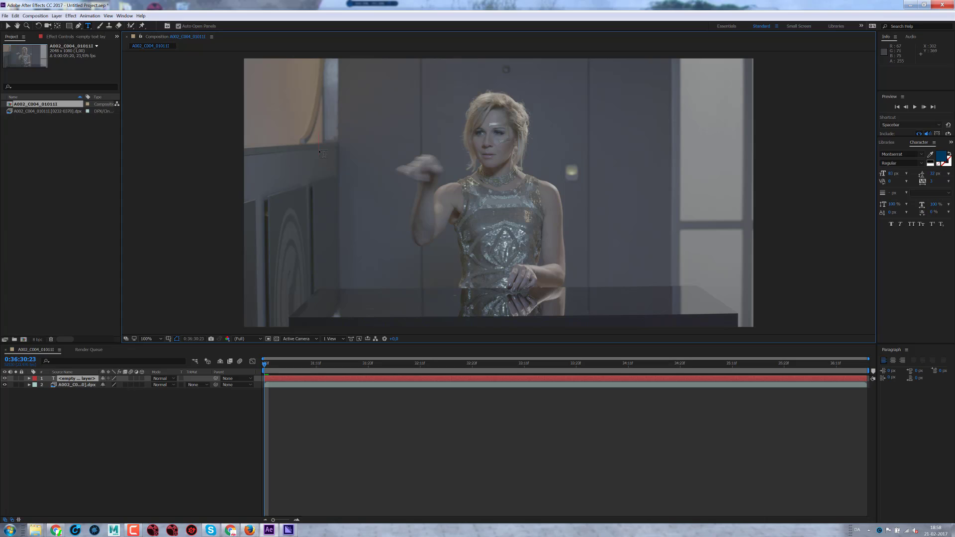
{"action": "type", "text": "tracking"}
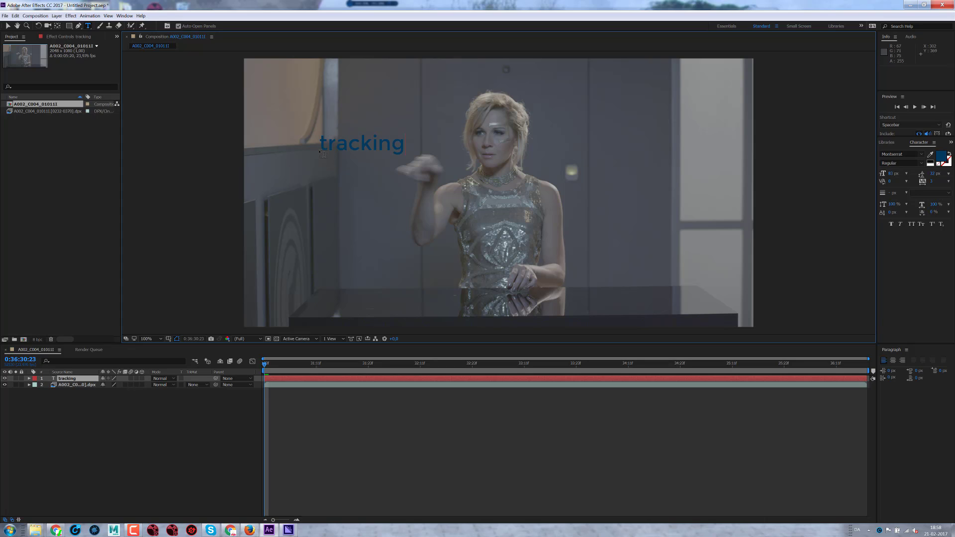
{"action": "type", "text": " by h"}
{"action": "type", "text": "and"}
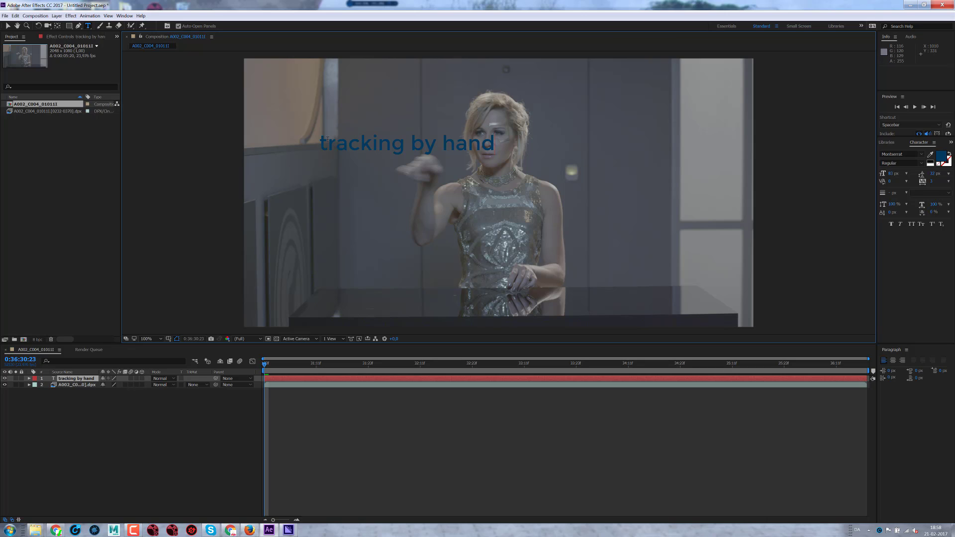
{"action": "left_click", "coordinate": [321, 142], "text": "shift"}
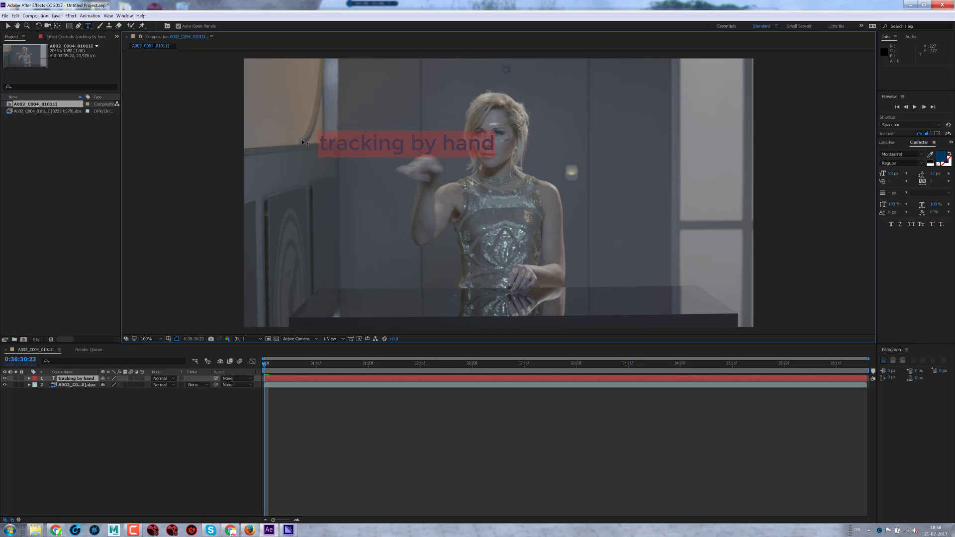
{"action": "left_click", "coordinate": [931, 164]}
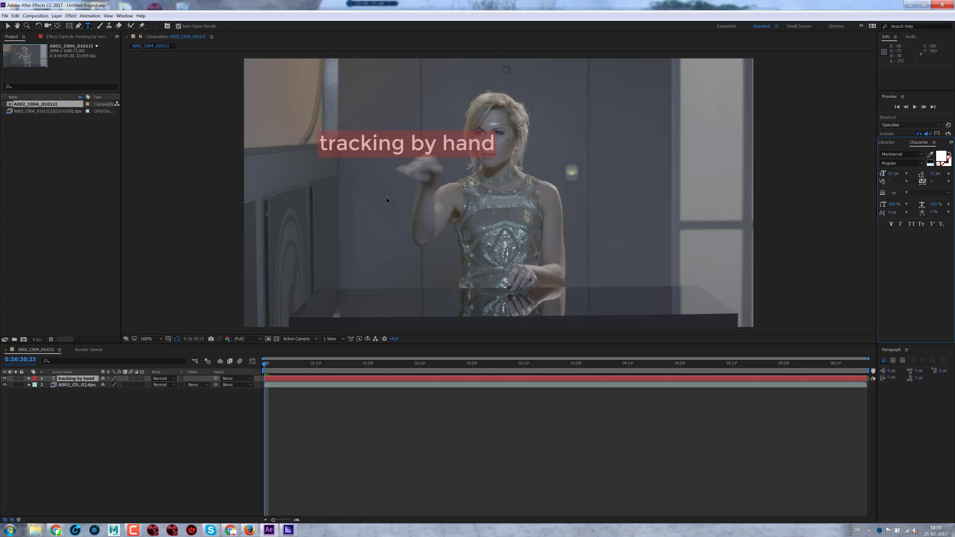
{"action": "left_click", "coordinate": [76, 378]}
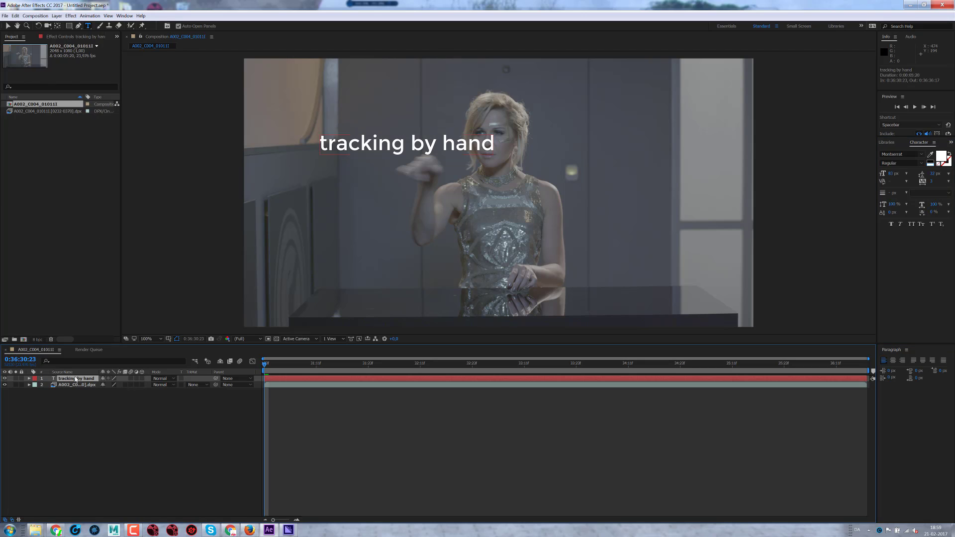
{"action": "key", "text": "Delete"}
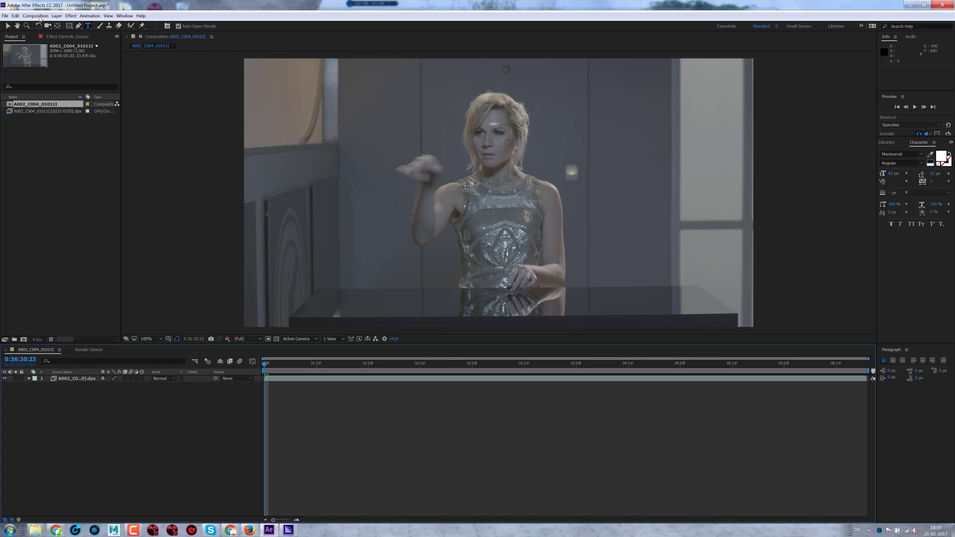
Add a default light-blue 2048×1080 solid layer above the footage via Layer > New > Solid.
{"action": "left_click", "coordinate": [57, 15]}
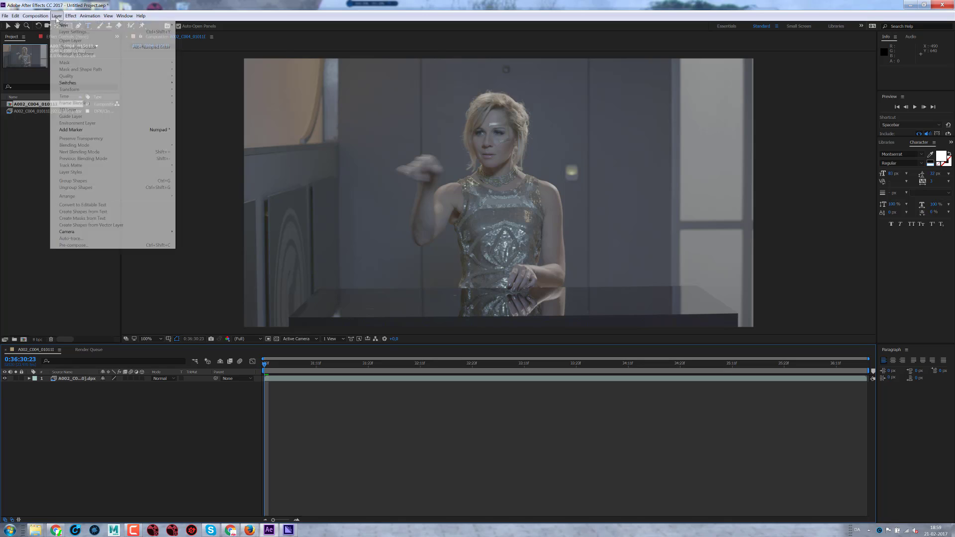
{"action": "mouse_move", "coordinate": [155, 26]}
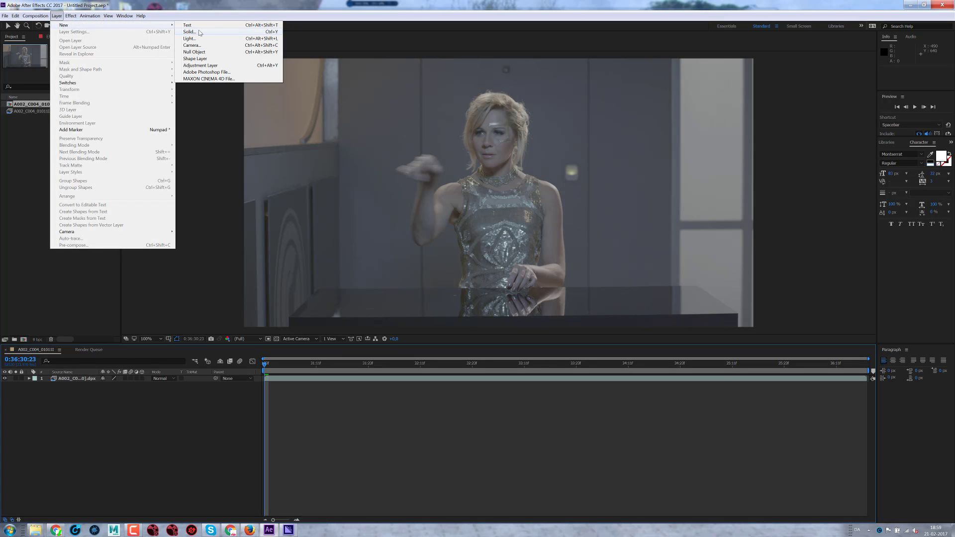
{"action": "left_click", "coordinate": [199, 32]}
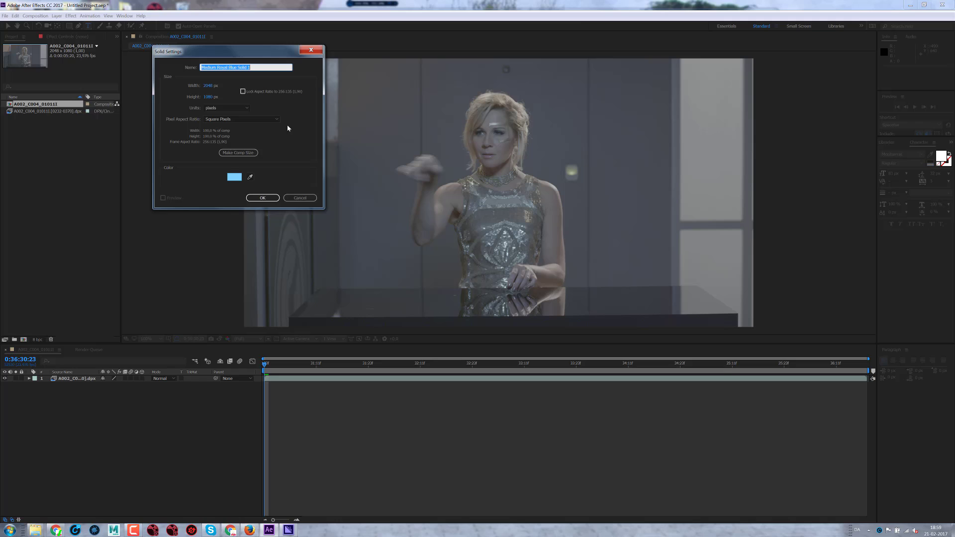
{"action": "left_click", "coordinate": [262, 197]}
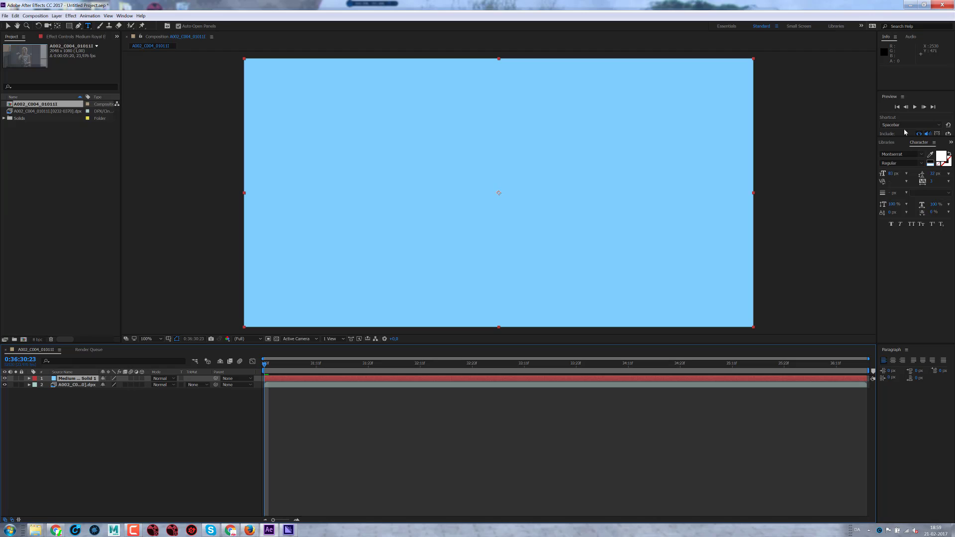
{"action": "left_click", "coordinate": [951, 141]}
{"action": "left_click", "coordinate": [929, 147]}
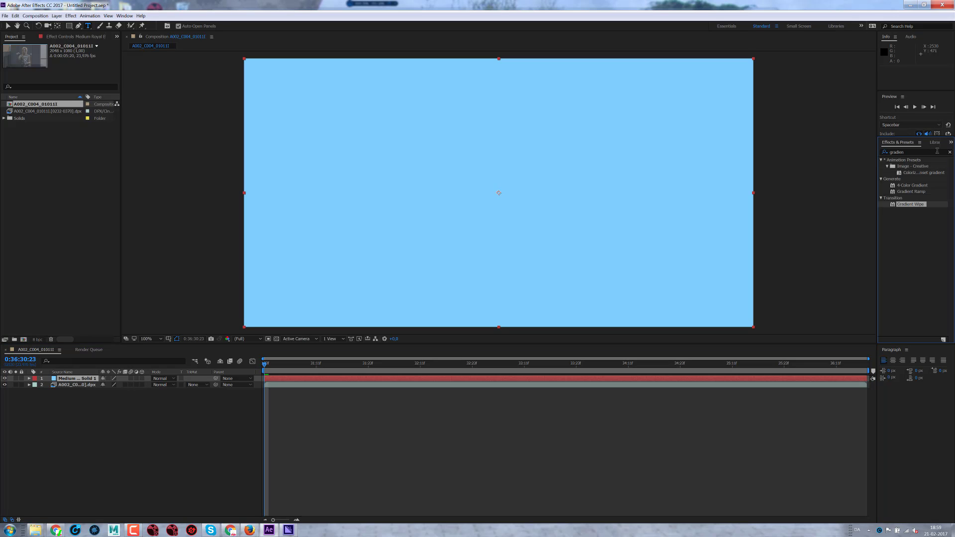
Search Effects & Presets for 'corner' and apply Corner Pin to the blue solid.
{"action": "left_click", "coordinate": [917, 151]}
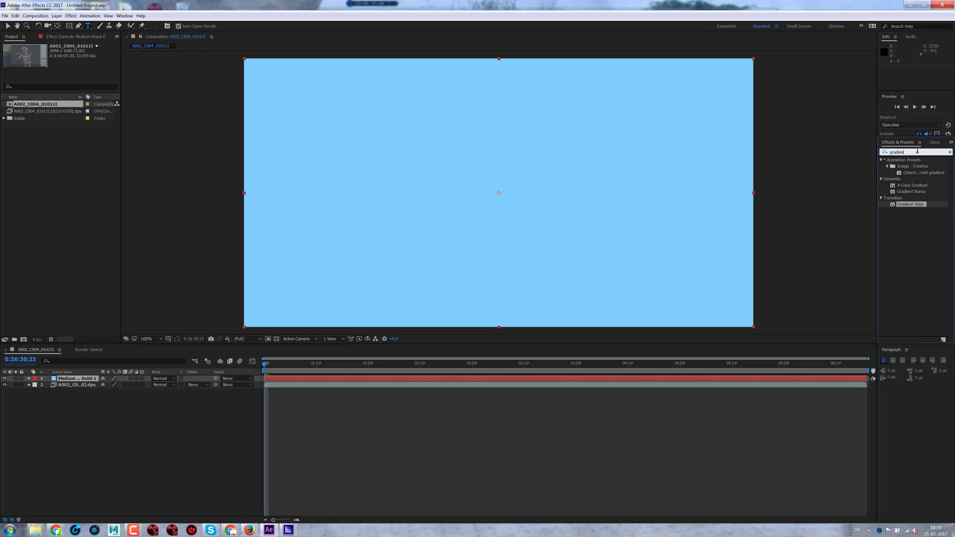
{"action": "double_click", "coordinate": [917, 151]}
{"action": "type", "text": "corner"}
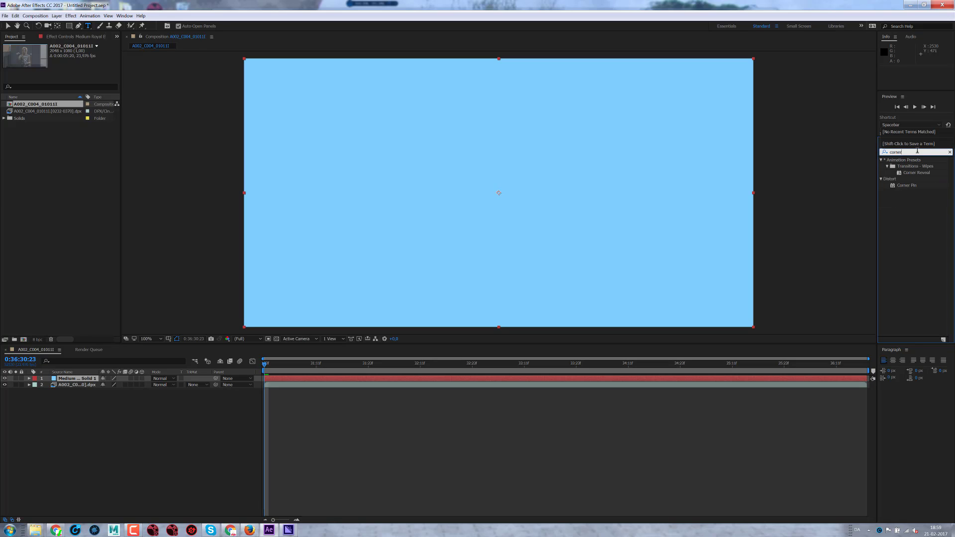
{"action": "left_click_drag", "start_coordinate": [906, 186], "coordinate": [521, 190]}
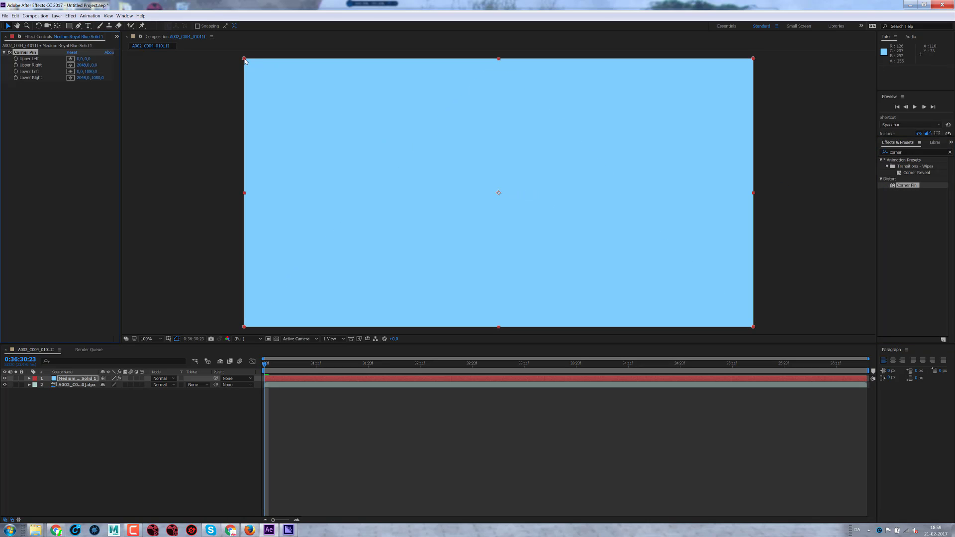
Pull the solid's four corners into a thin slanted shape lying across the glass tabletop.
{"action": "left_click_drag", "start_coordinate": [244, 58], "coordinate": [378, 255]}
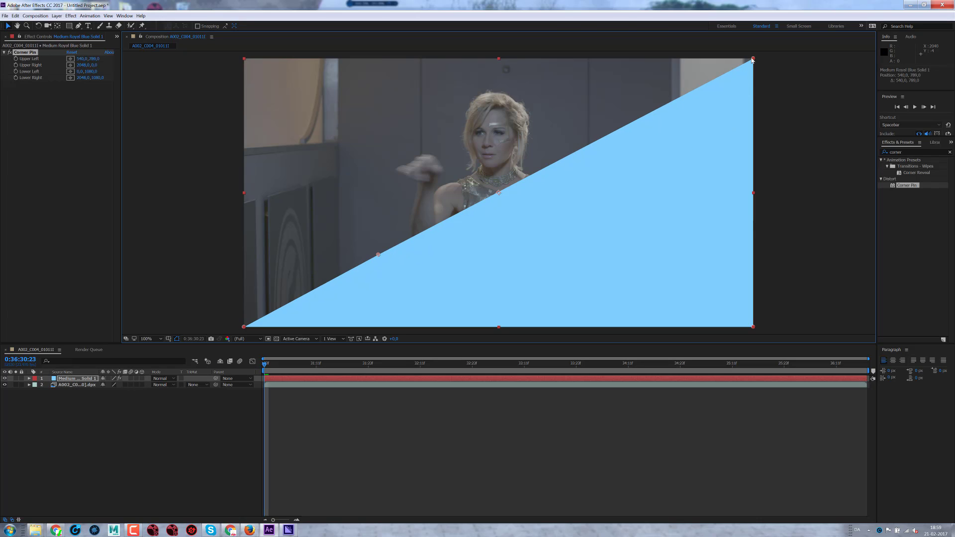
{"action": "left_click_drag", "start_coordinate": [753, 59], "coordinate": [601, 272]}
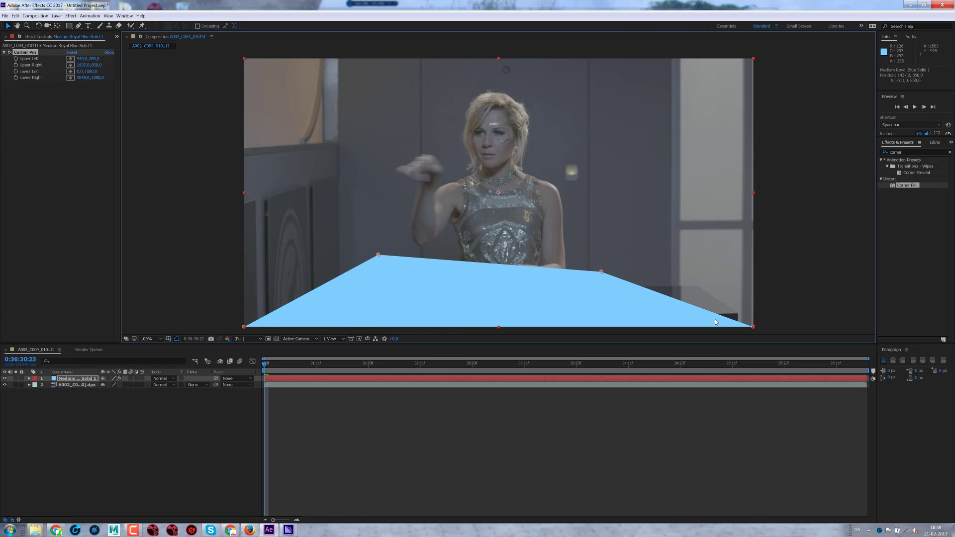
{"action": "left_click_drag", "start_coordinate": [748, 327], "coordinate": [724, 309]}
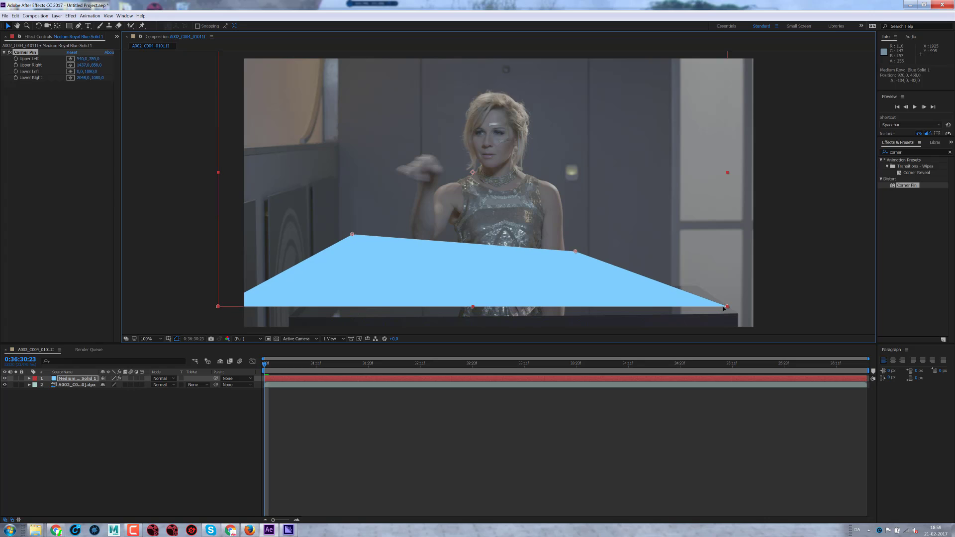
{"action": "key", "text": "ctrl+z"}
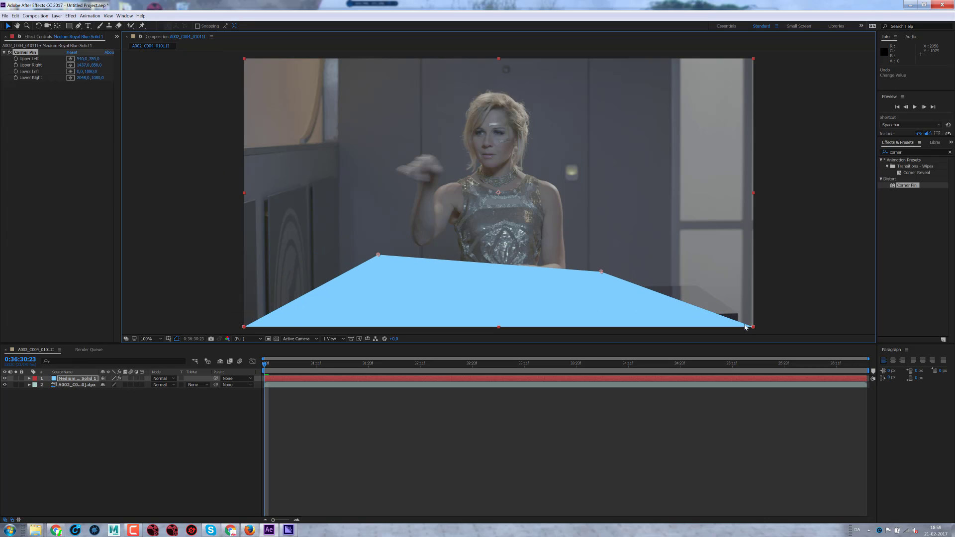
{"action": "left_click_drag", "start_coordinate": [753, 327], "coordinate": [694, 281]}
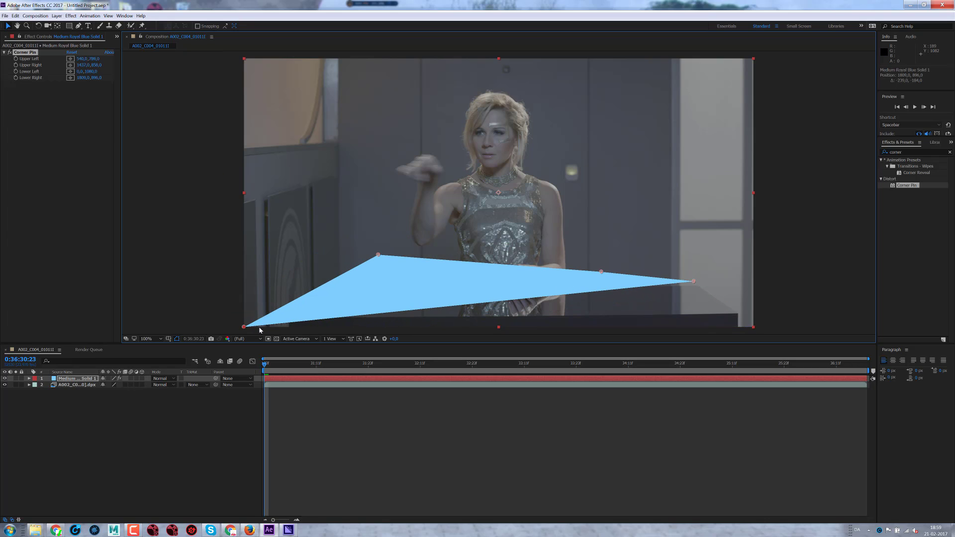
{"action": "left_click_drag", "start_coordinate": [243, 328], "coordinate": [306, 306]}
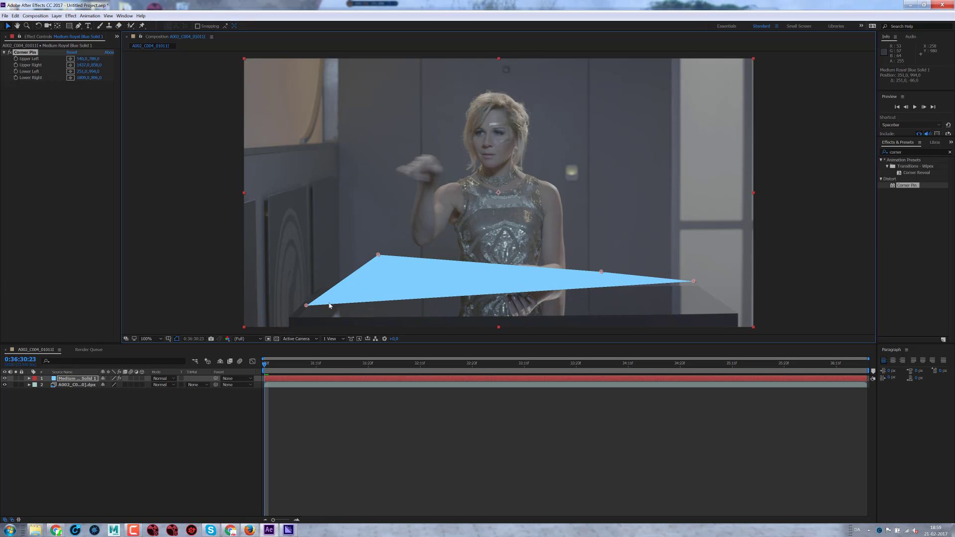
Lower the blue solid's opacity to 61% so it becomes a translucent sheet.
{"action": "left_click", "coordinate": [73, 380]}
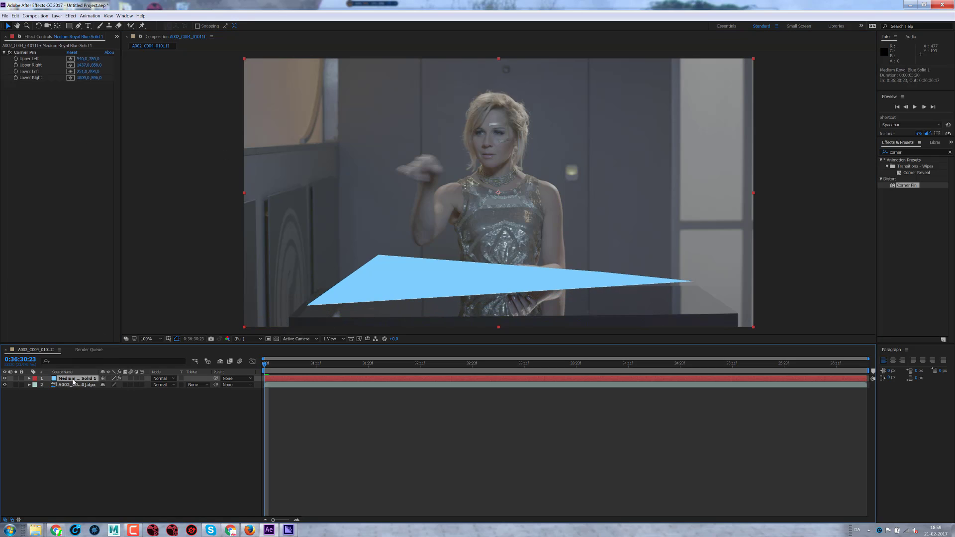
{"action": "key", "text": "t"}
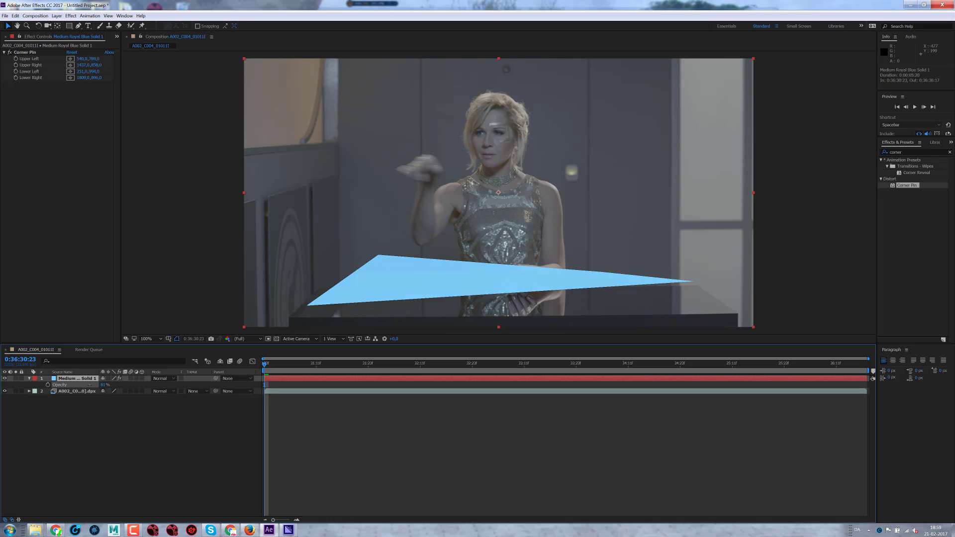
{"action": "left_click_drag", "start_coordinate": [103, 385], "coordinate": [62, 392]}
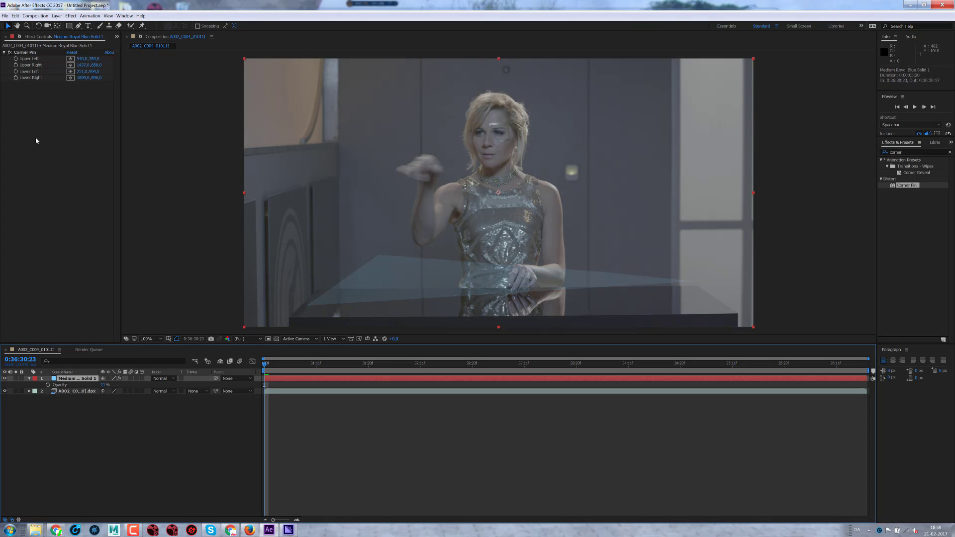
{"action": "left_click", "coordinate": [43, 151]}
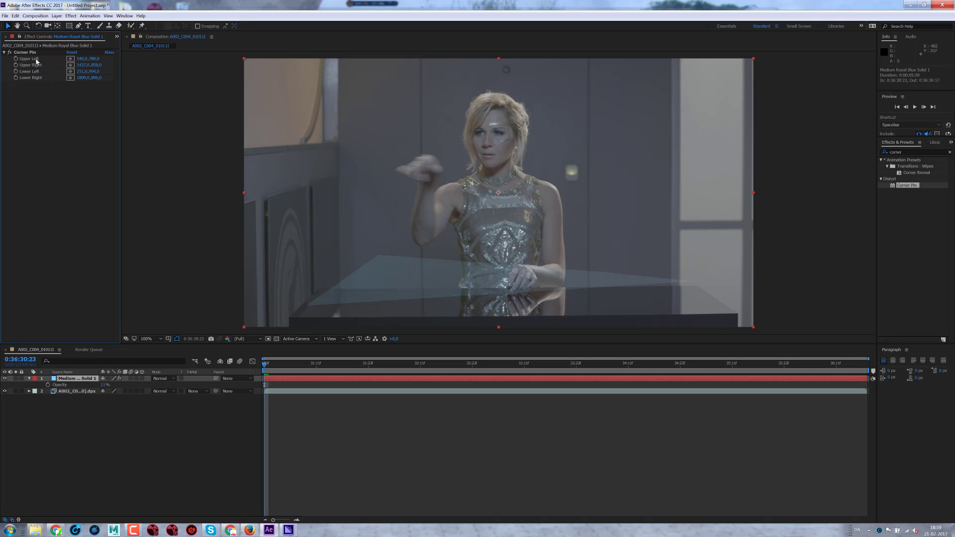
{"action": "left_click", "coordinate": [432, 279]}
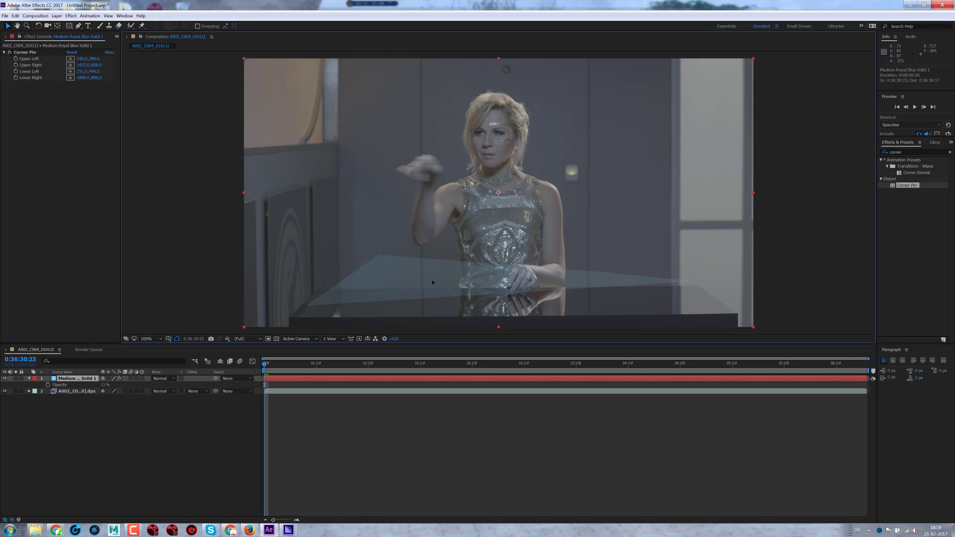
Expand the solid layer's Effects group and select Corner Pin to show its handles.
{"action": "left_click", "coordinate": [67, 415]}
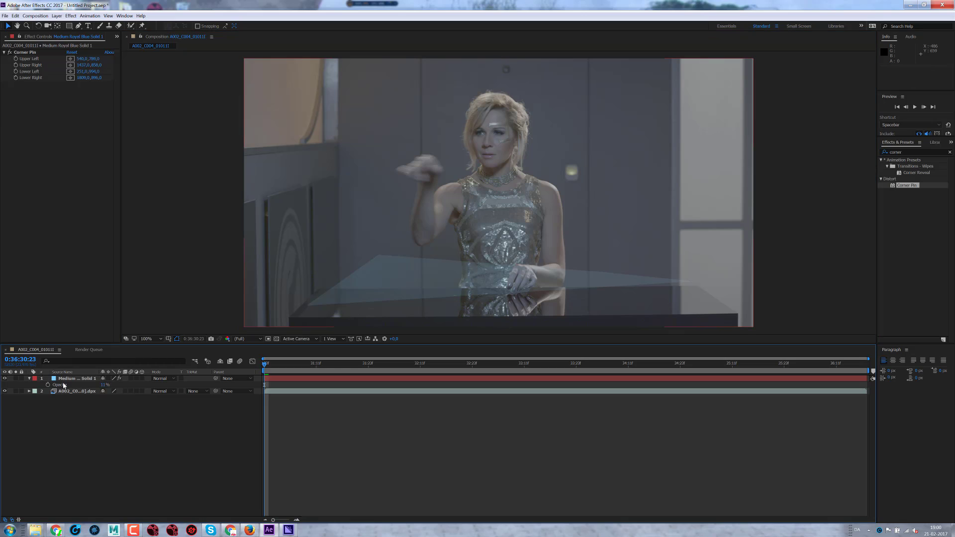
{"action": "left_click", "coordinate": [65, 379]}
{"action": "key", "text": "t"}
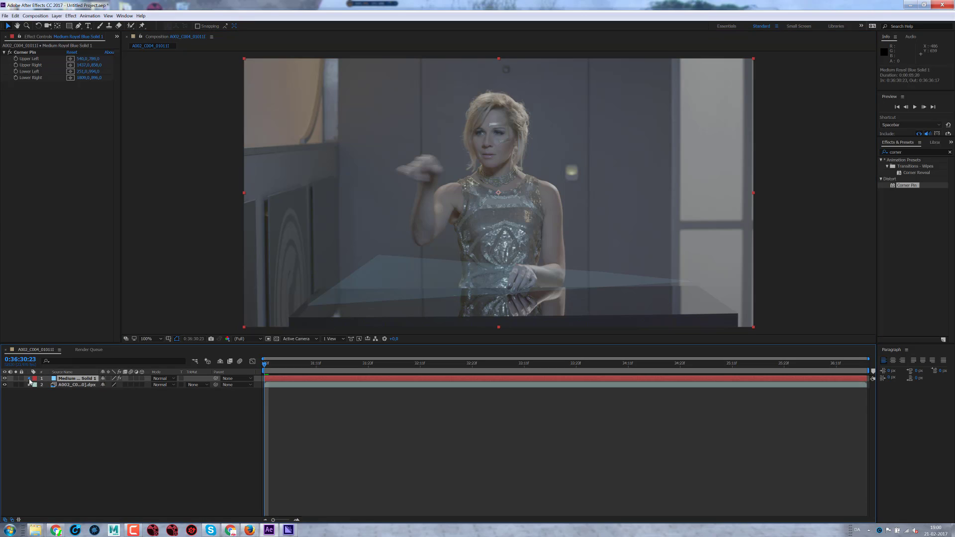
{"action": "left_click", "coordinate": [30, 378]}
{"action": "double_click", "coordinate": [50, 386]}
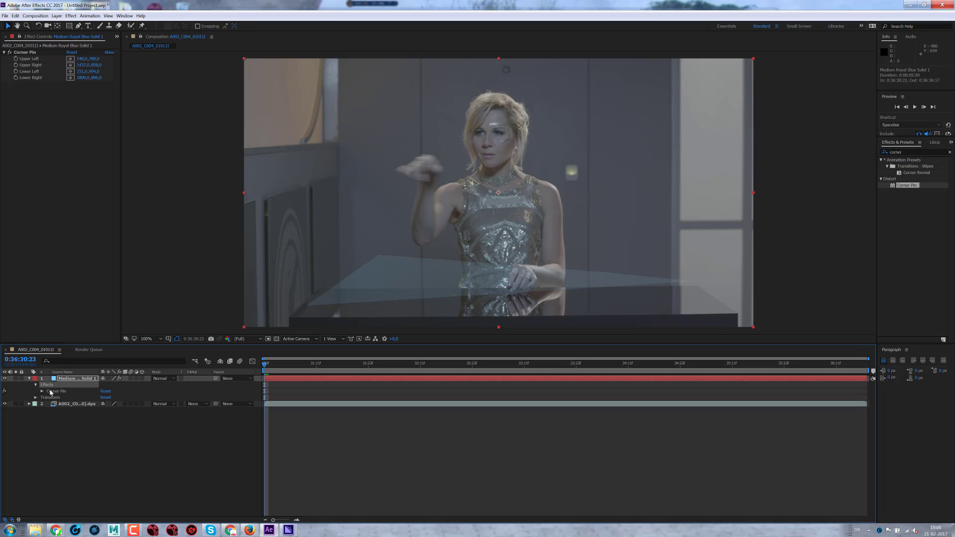
{"action": "left_click", "coordinate": [57, 391]}
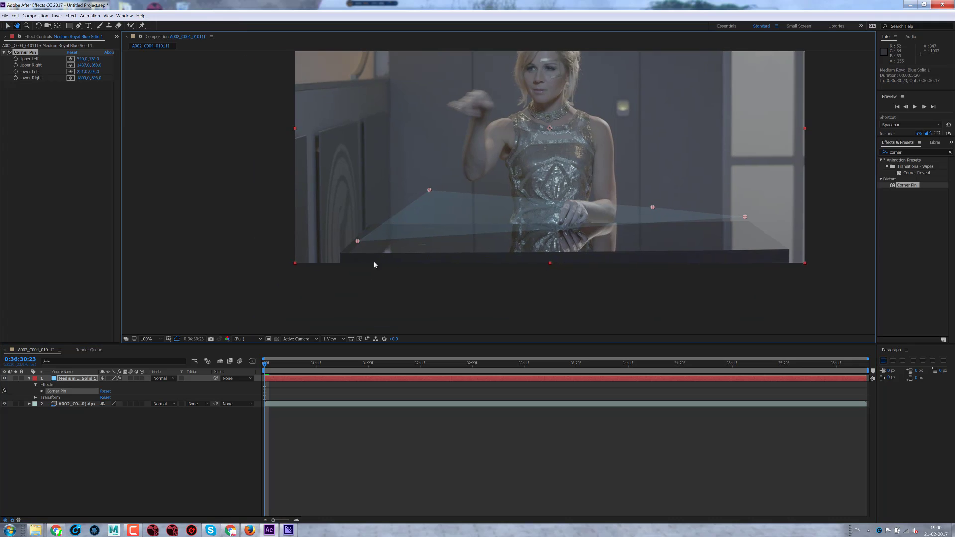
Zoom in and pin the lower-left and upper-left corners to the tabletop's left corners.
{"action": "scroll", "coordinate": [368, 263], "scroll_direction": "up", "scroll_amount": 2}
{"action": "scroll", "coordinate": [396, 217], "scroll_direction": "down", "scroll_amount": 3}
{"action": "scroll", "coordinate": [348, 222], "scroll_direction": "left", "scroll_amount": 3}
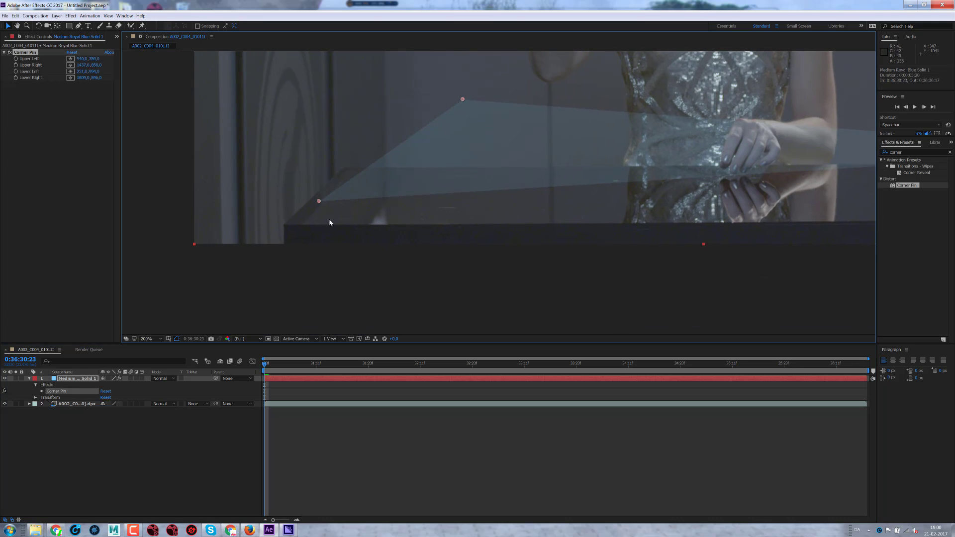
{"action": "left_click_drag", "start_coordinate": [319, 202], "coordinate": [284, 226]}
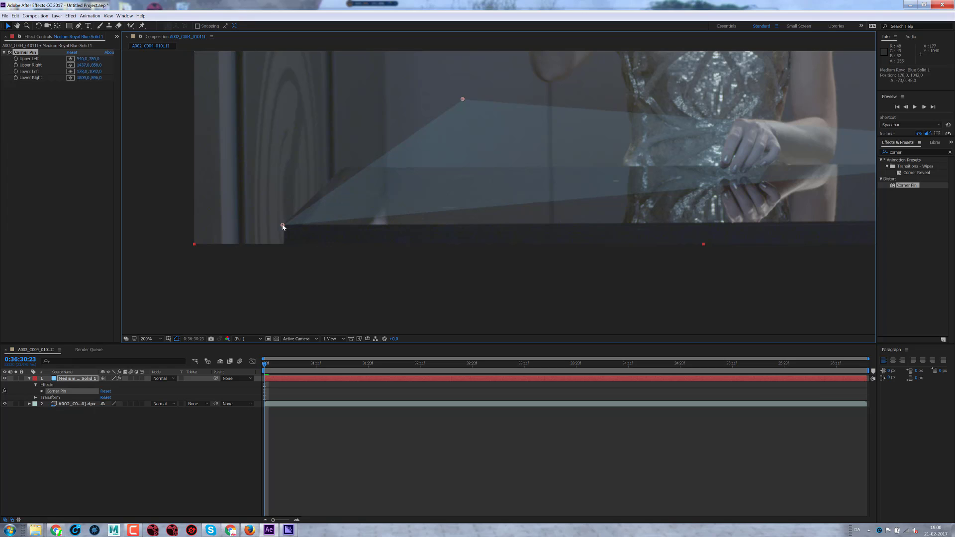
{"action": "left_click_drag", "start_coordinate": [462, 99], "coordinate": [345, 167]}
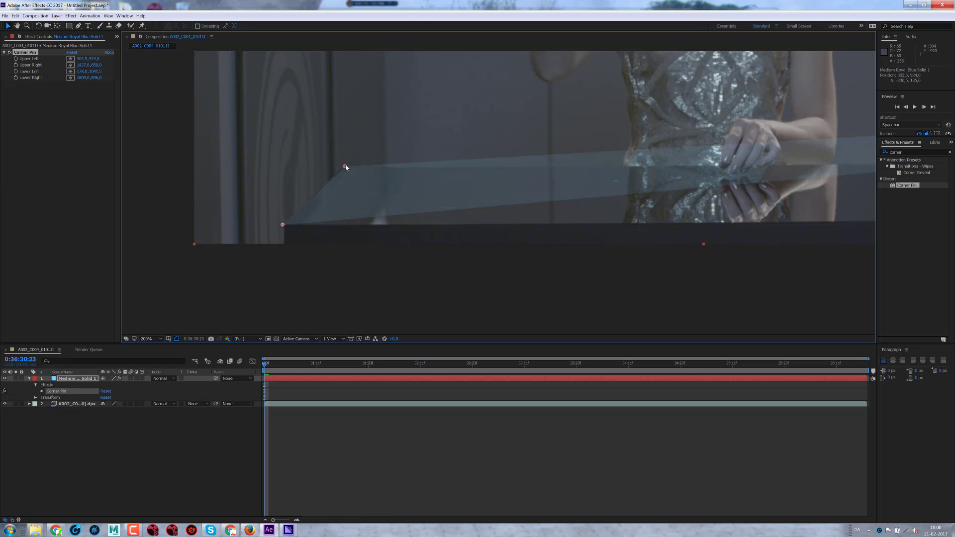
Pin the lower-right and upper-right corners onto the tabletop's right corners, then inspect magnified.
{"action": "left_click_drag", "start_coordinate": [554, 192], "coordinate": [223, 187]}
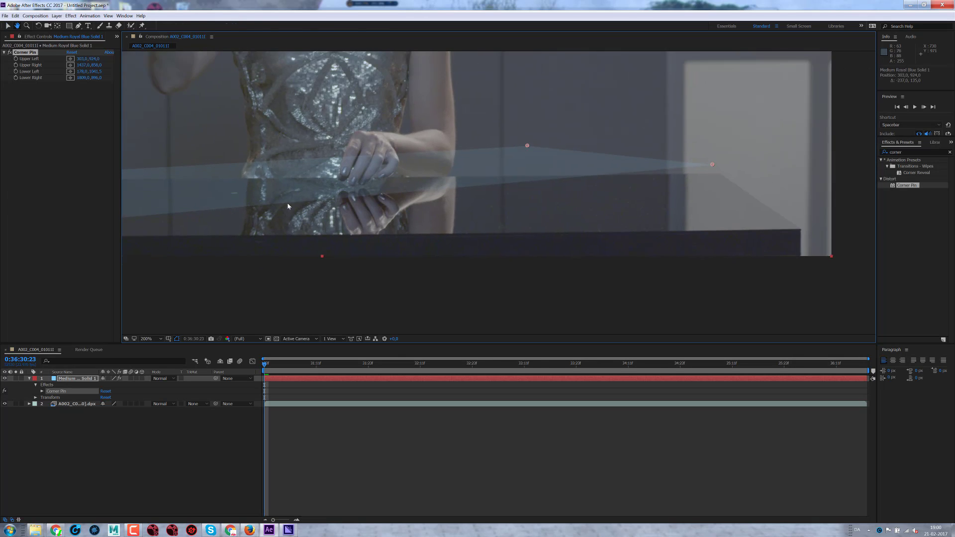
{"action": "left_click_drag", "start_coordinate": [287, 206], "coordinate": [253, 214]}
{"action": "left_click_drag", "start_coordinate": [677, 174], "coordinate": [766, 238]}
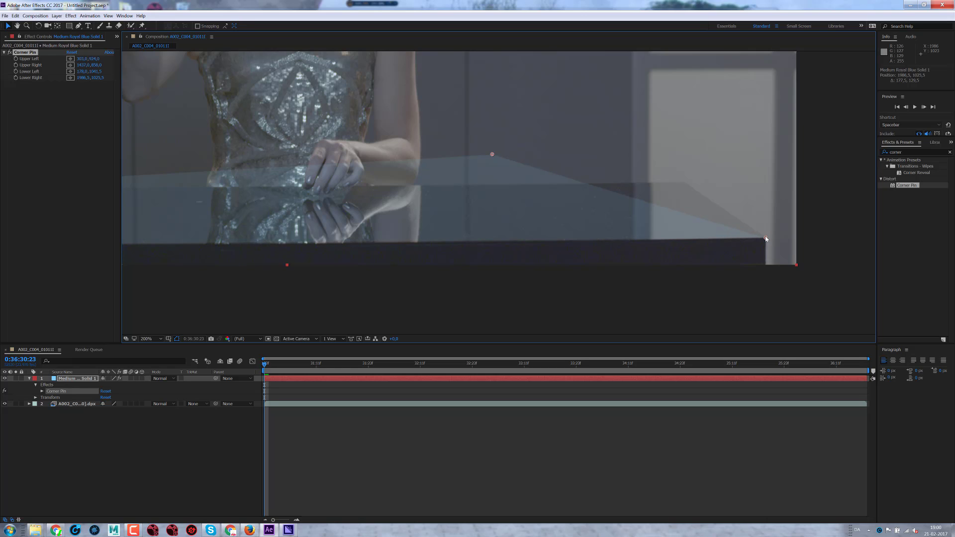
{"action": "left_click_drag", "start_coordinate": [766, 238], "coordinate": [766, 239]}
{"action": "left_click_drag", "start_coordinate": [493, 155], "coordinate": [686, 183]}
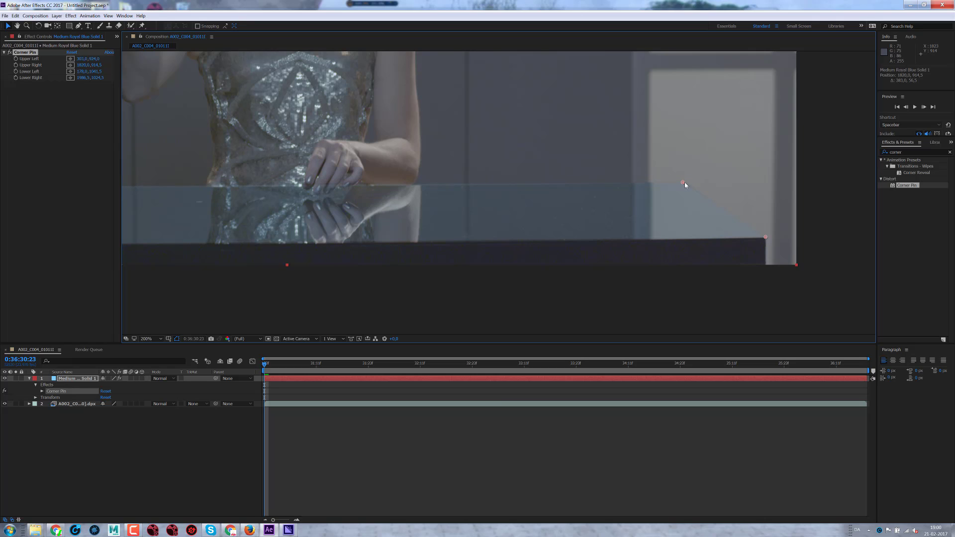
{"action": "left_click_drag", "start_coordinate": [684, 182], "coordinate": [685, 180]}
{"action": "scroll", "coordinate": [685, 180], "scroll_direction": "up", "scroll_amount": 2}
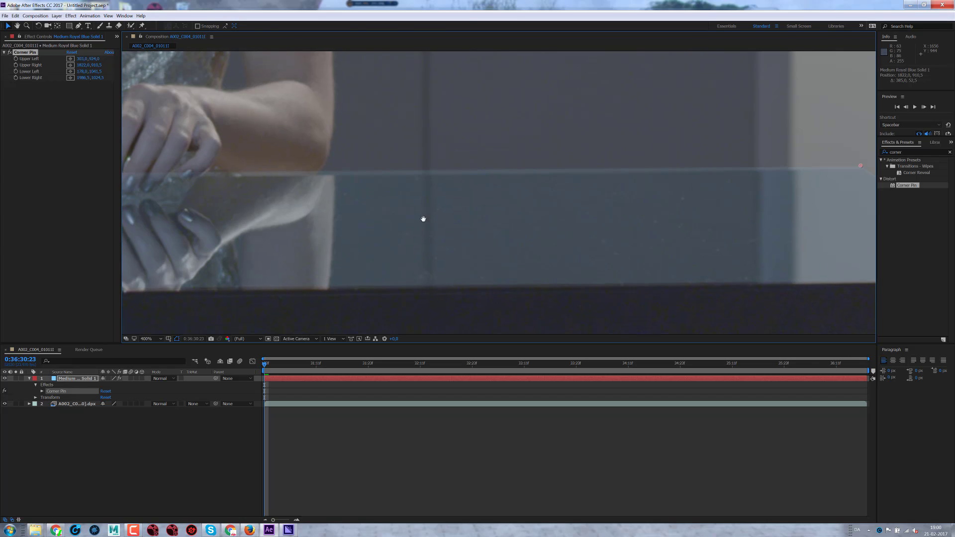
{"action": "scroll", "coordinate": [273, 237], "scroll_direction": "up", "scroll_amount": 2}
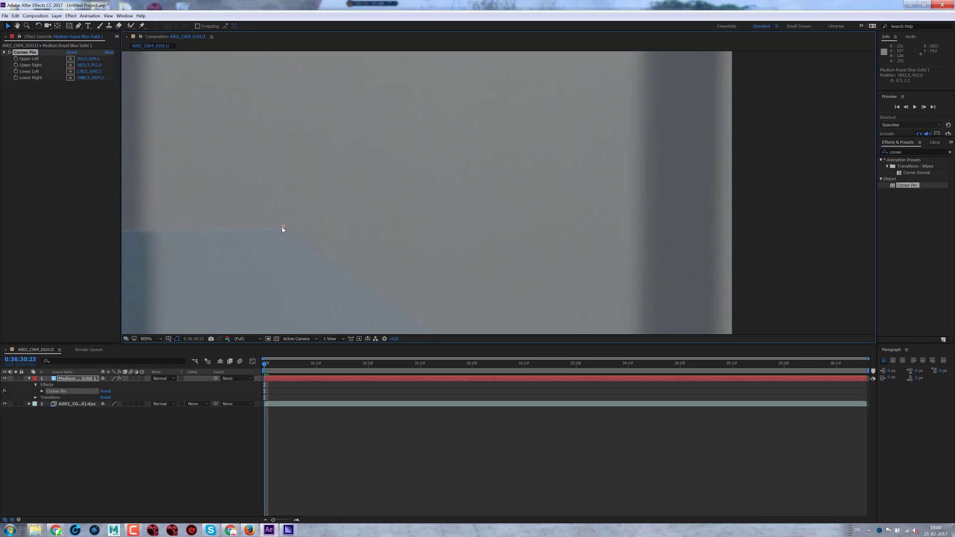
{"action": "mouse_move", "coordinate": [282, 229]}
{"action": "left_mouse_down"}
{"action": "mouse_move", "coordinate": [317, 240]}
{"action": "mouse_move", "coordinate": [719, 213]}
{"action": "left_mouse_up"}
{"action": "left_click_drag", "start_coordinate": [884, 213], "coordinate": [346, 172]}
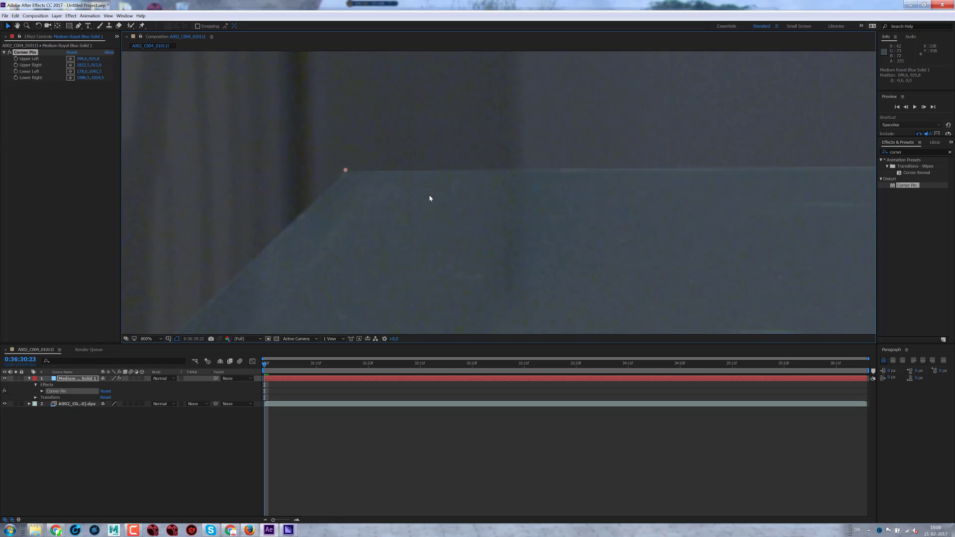
Keyframe Corner Pin, move to 0:36:36:17, and realign both left corners to the tabletop.
{"action": "left_click", "coordinate": [15, 59]}
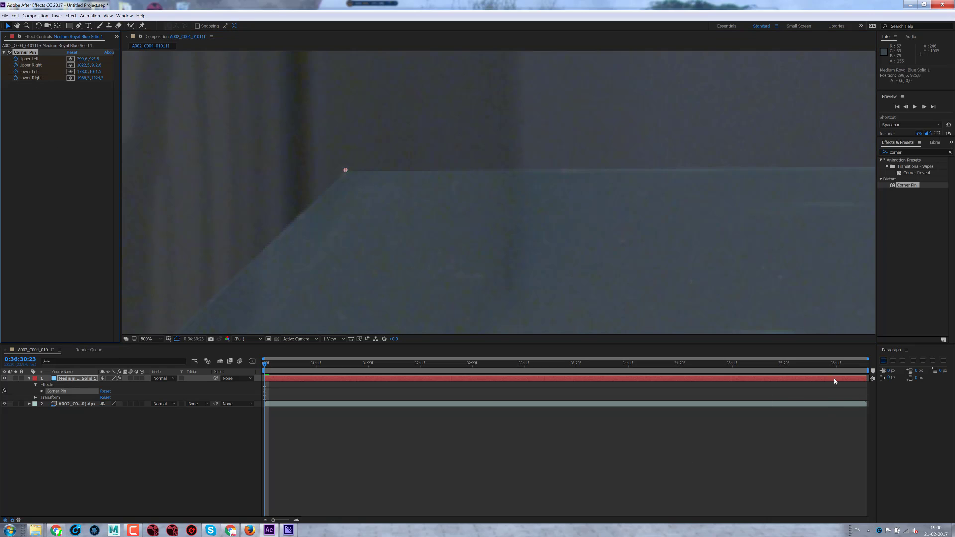
{"action": "left_click_drag", "start_coordinate": [838, 365], "coordinate": [862, 364]}
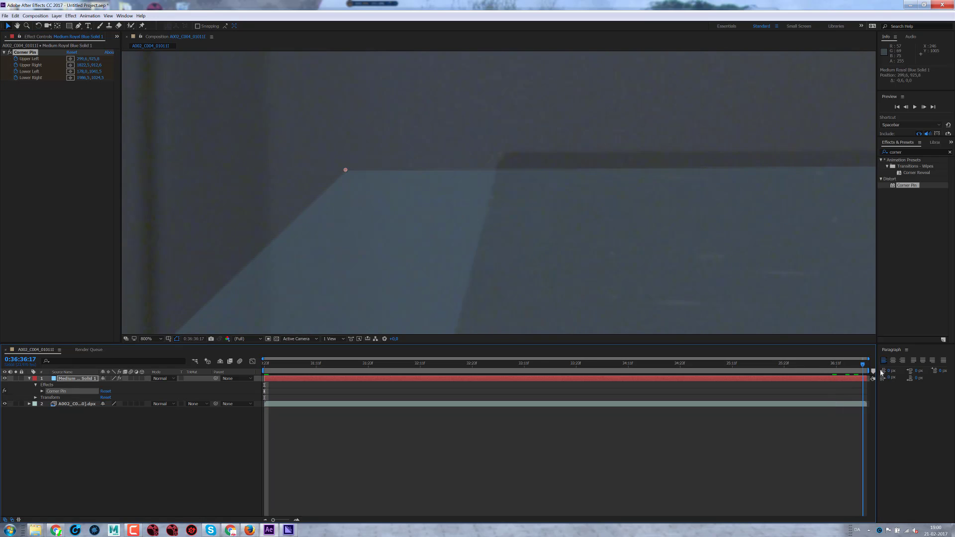
{"action": "left_click_drag", "start_coordinate": [480, 206], "coordinate": [446, 198]}
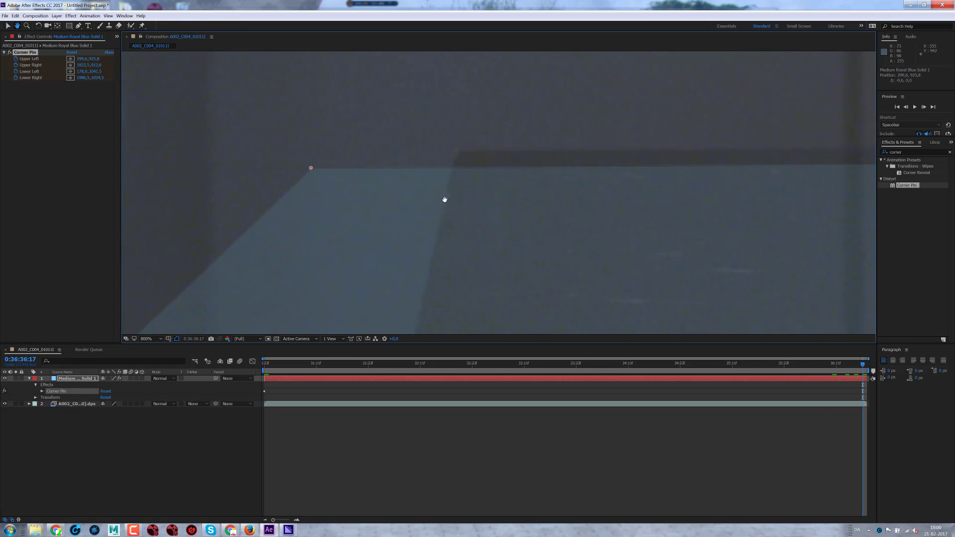
{"action": "left_click_drag", "start_coordinate": [395, 172], "coordinate": [481, 157]}
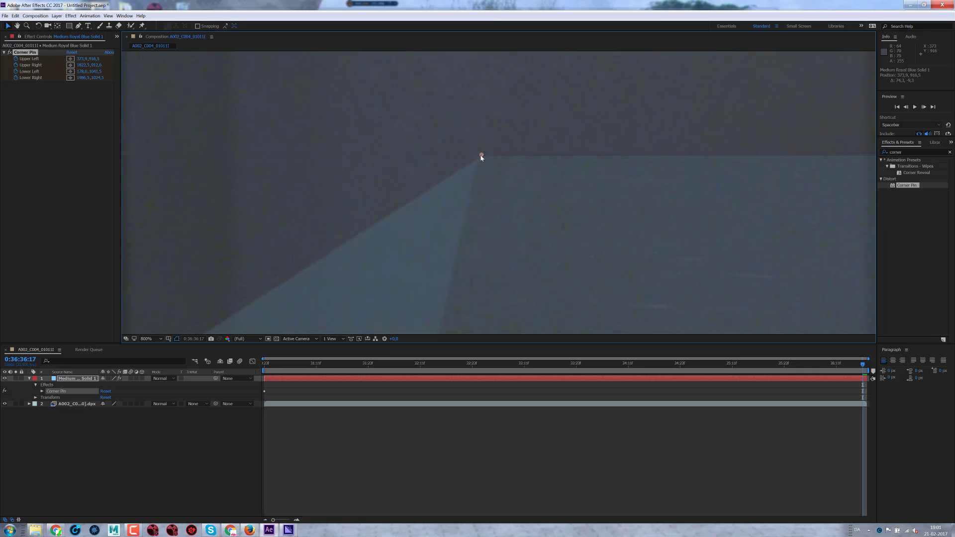
{"action": "left_click_drag", "start_coordinate": [468, 245], "coordinate": [501, 103]}
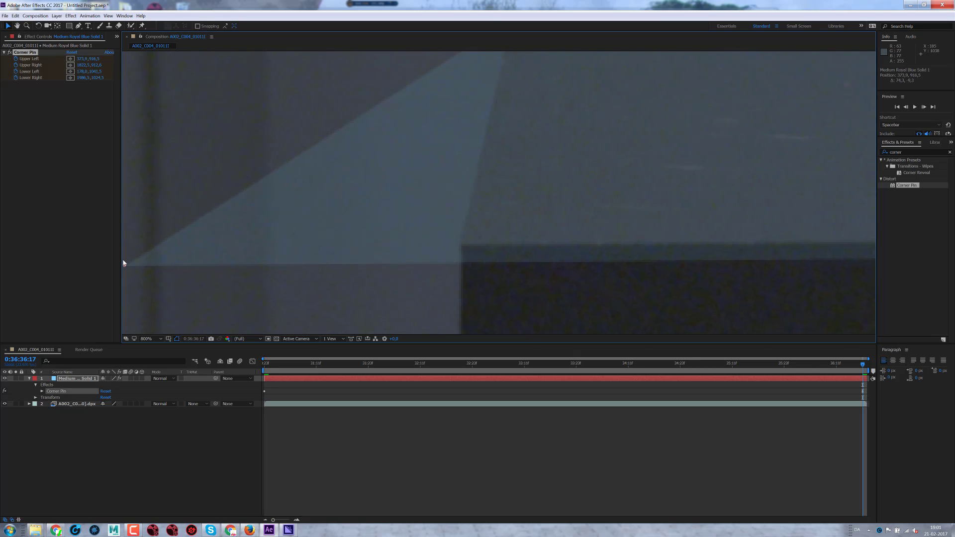
{"action": "left_click_drag", "start_coordinate": [124, 264], "coordinate": [164, 265]}
{"action": "left_click_drag", "start_coordinate": [301, 274], "coordinate": [460, 246]}
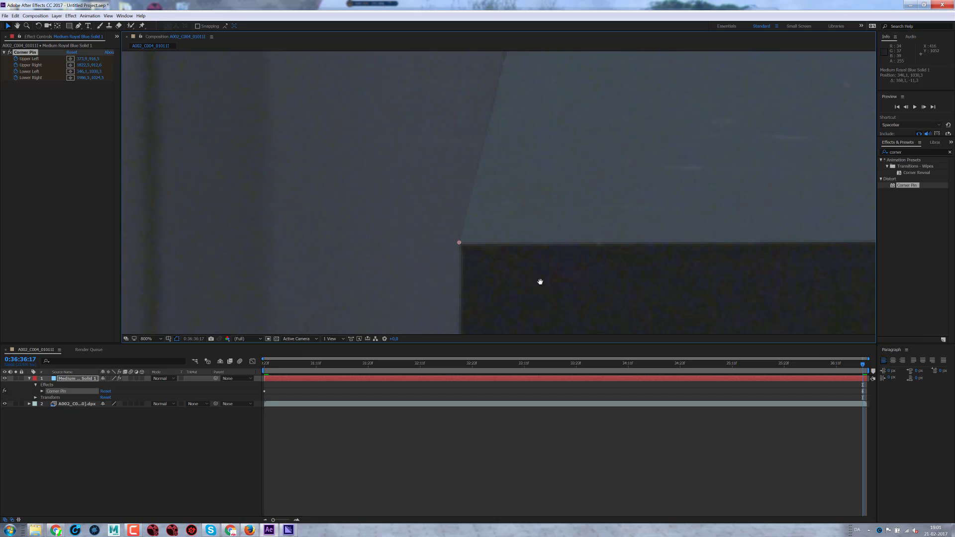
Realign the upper-right and lower-right corners to the tabletop's right end at 0:36:36:17.
{"action": "left_click_drag", "start_coordinate": [539, 279], "coordinate": [403, 258]}
{"action": "scroll", "coordinate": [601, 190], "scroll_direction": "right", "scroll_amount": 5}
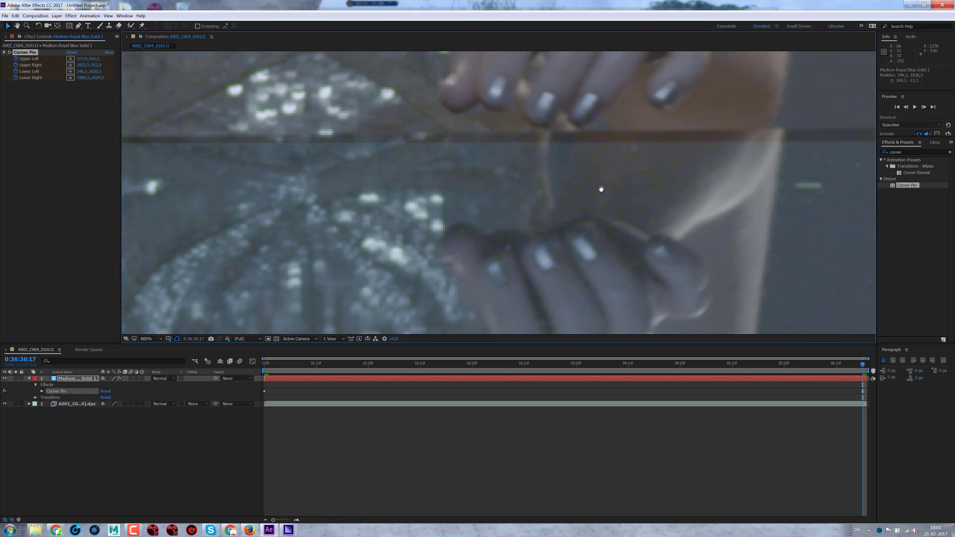
{"action": "scroll", "coordinate": [392, 147], "scroll_direction": "right", "scroll_amount": 5}
{"action": "scroll", "coordinate": [406, 144], "scroll_direction": "right", "scroll_amount": 3}
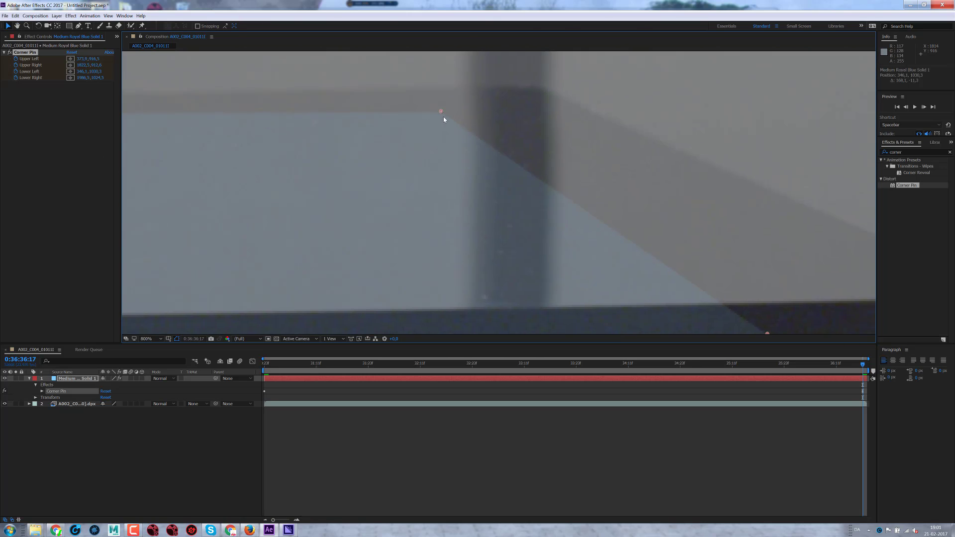
{"action": "left_click_drag", "start_coordinate": [440, 113], "coordinate": [542, 89]}
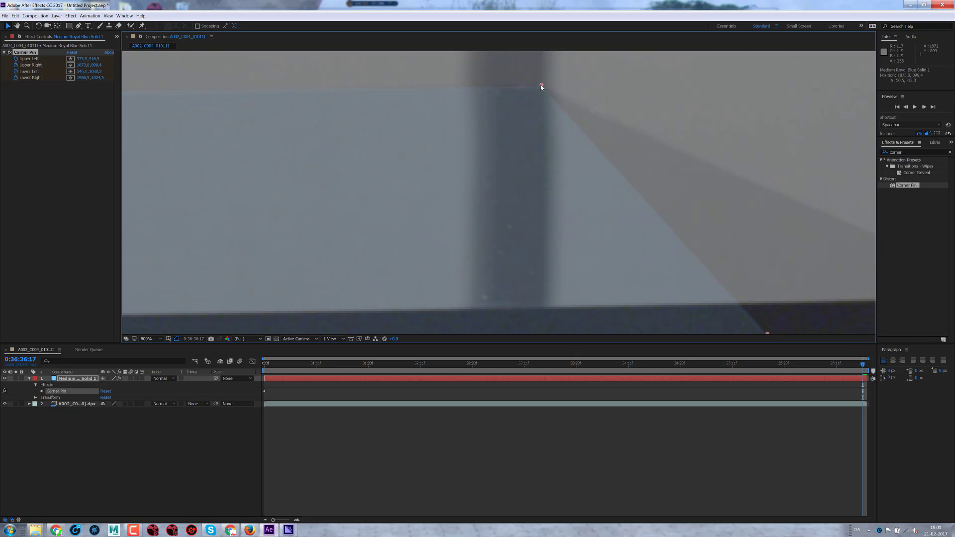
{"action": "scroll", "coordinate": [600, 144], "scroll_direction": "down", "scroll_amount": 3}
{"action": "scroll", "coordinate": [473, 156], "scroll_direction": "right", "scroll_amount": 4}
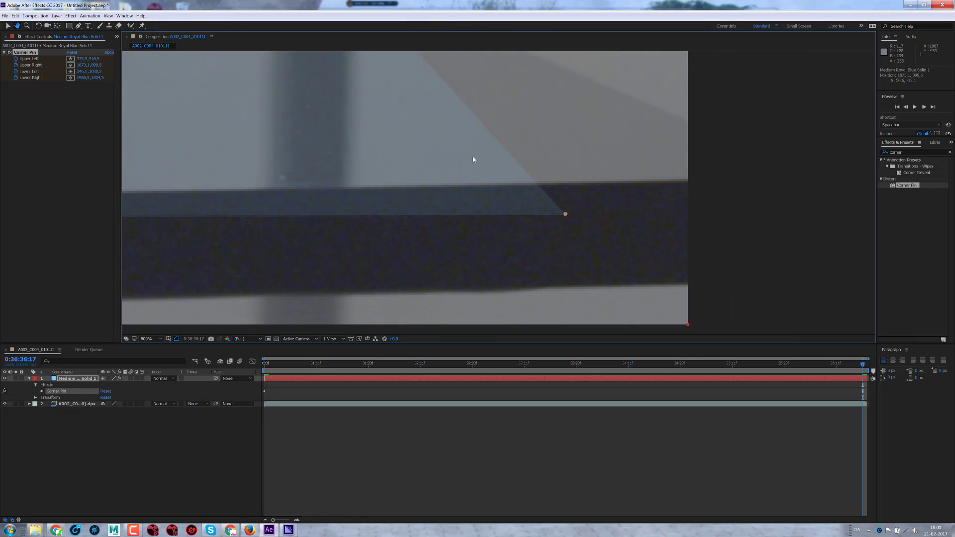
{"action": "key", "text": "comma"}
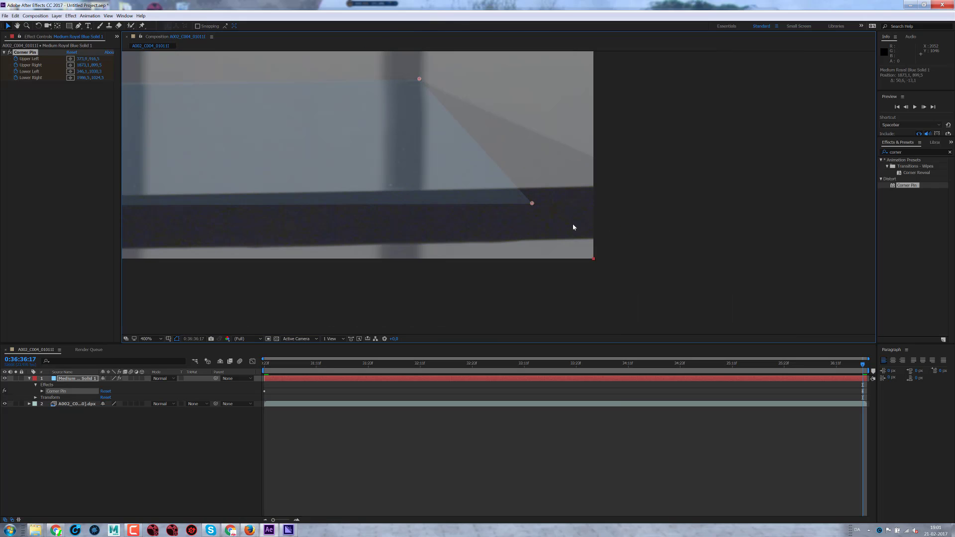
{"action": "left_click_drag", "start_coordinate": [530, 203], "coordinate": [651, 182]}
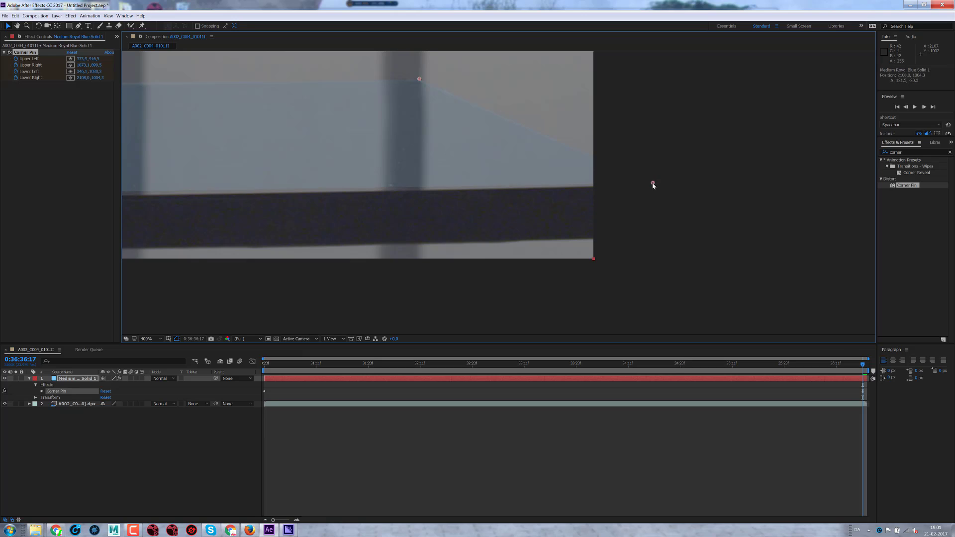
{"action": "left_click_drag", "start_coordinate": [653, 183], "coordinate": [656, 186]}
At 0:36:32:09, realign all four Corner Pin handles onto the glass tabletop corners.
{"action": "left_click", "coordinate": [560, 367]}
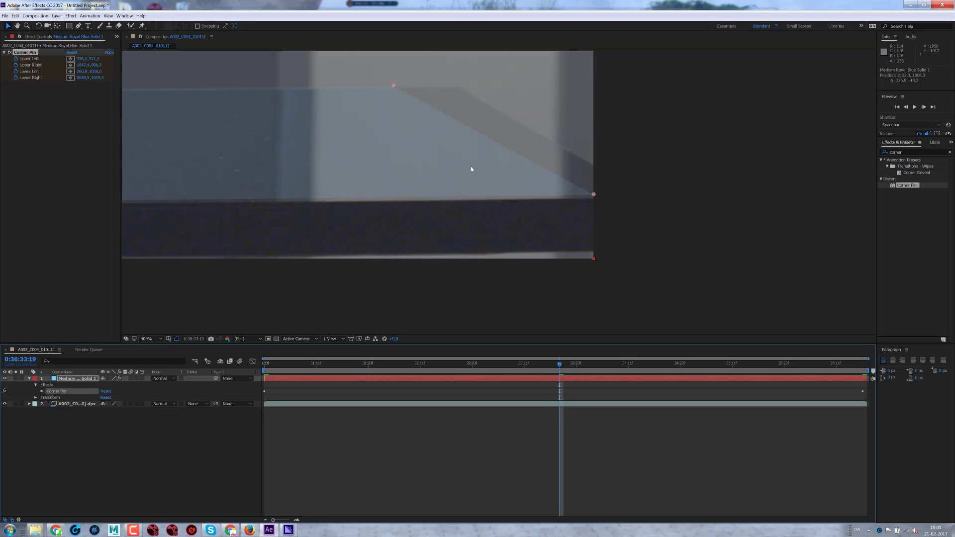
{"action": "left_click_drag", "start_coordinate": [392, 85], "coordinate": [458, 86]}
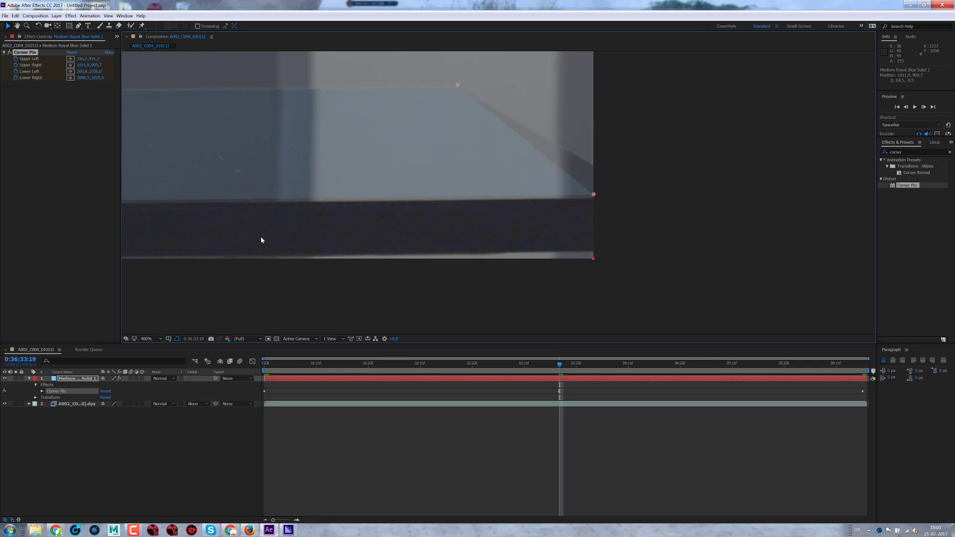
{"action": "left_click_drag", "start_coordinate": [327, 241], "coordinate": [423, 267]}
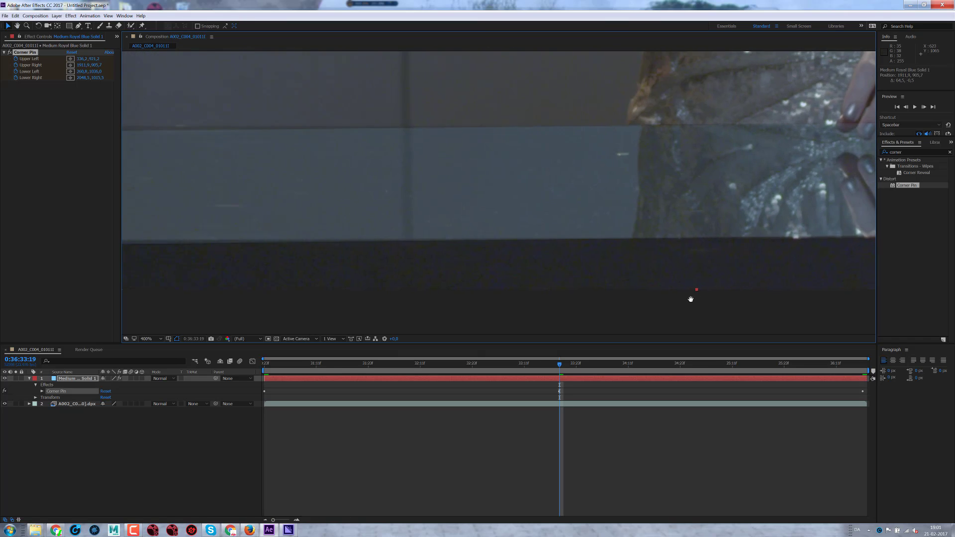
{"action": "scroll", "coordinate": [440, 205], "scroll_direction": "left", "scroll_amount": 10}
{"action": "left_click_drag", "start_coordinate": [426, 158], "coordinate": [486, 154]}
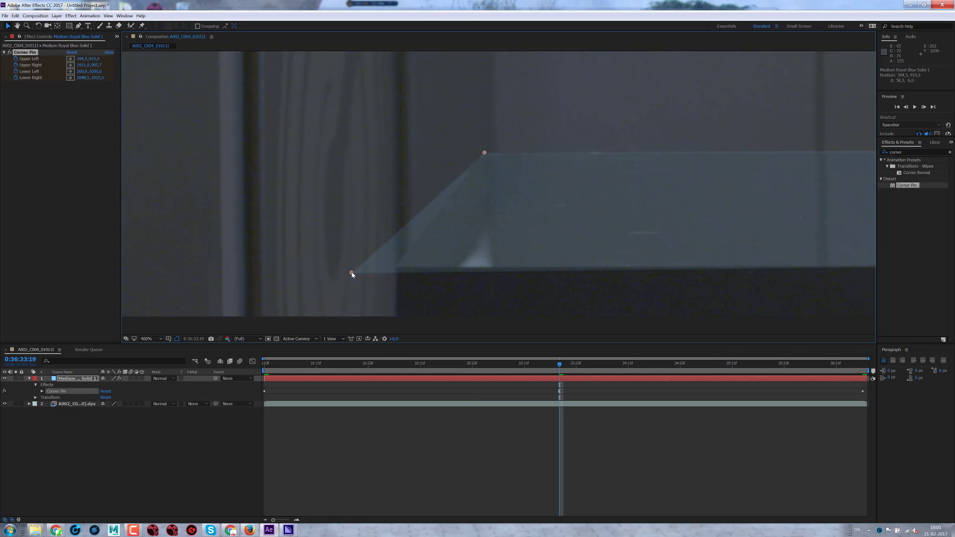
{"action": "left_click_drag", "start_coordinate": [351, 273], "coordinate": [397, 267]}
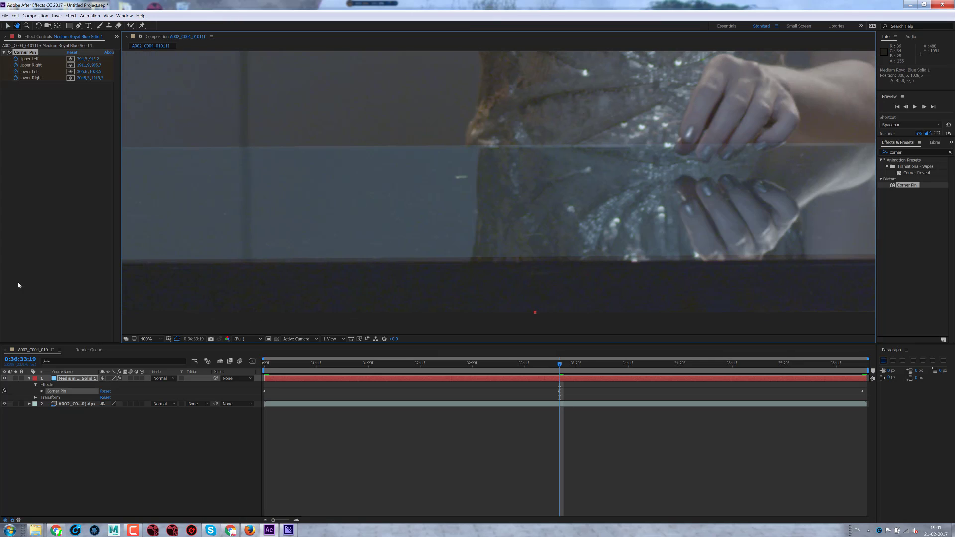
{"action": "left_click_drag", "start_coordinate": [474, 284], "coordinate": [315, 270]}
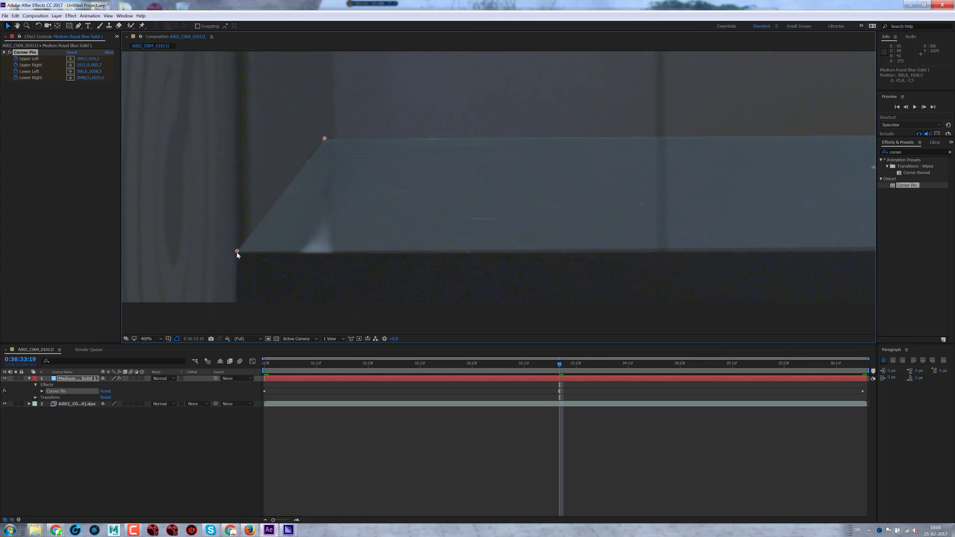
{"action": "left_click_drag", "start_coordinate": [238, 255], "coordinate": [236, 255]}
{"action": "mouse_move", "coordinate": [454, 277]}
{"action": "left_mouse_down"}
{"action": "mouse_move", "coordinate": [128, 272]}
{"action": "mouse_move", "coordinate": [76, 260]}
{"action": "left_mouse_up"}
{"action": "left_click_drag", "start_coordinate": [649, 225], "coordinate": [707, 233]}
{"action": "left_click_drag", "start_coordinate": [712, 232], "coordinate": [706, 231]}
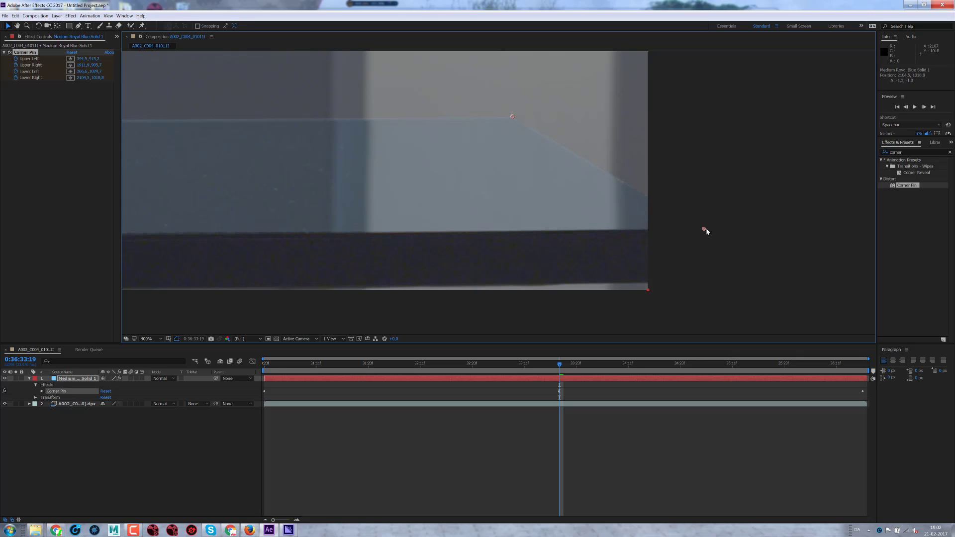
At an earlier frame, nudge the lower-right, upper-right and upper-left pins onto the glass corners.
{"action": "left_click", "coordinate": [411, 367]}
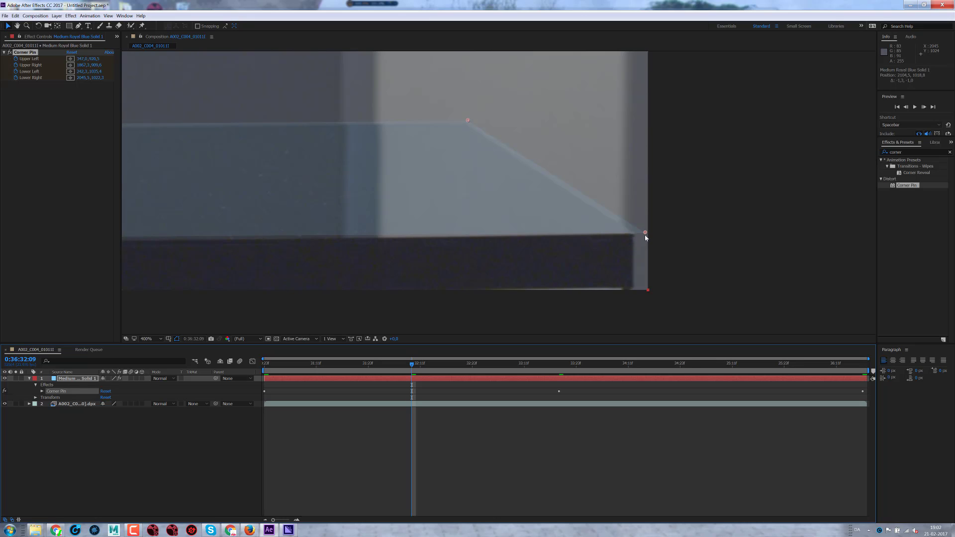
{"action": "left_click_drag", "start_coordinate": [645, 233], "coordinate": [632, 233]}
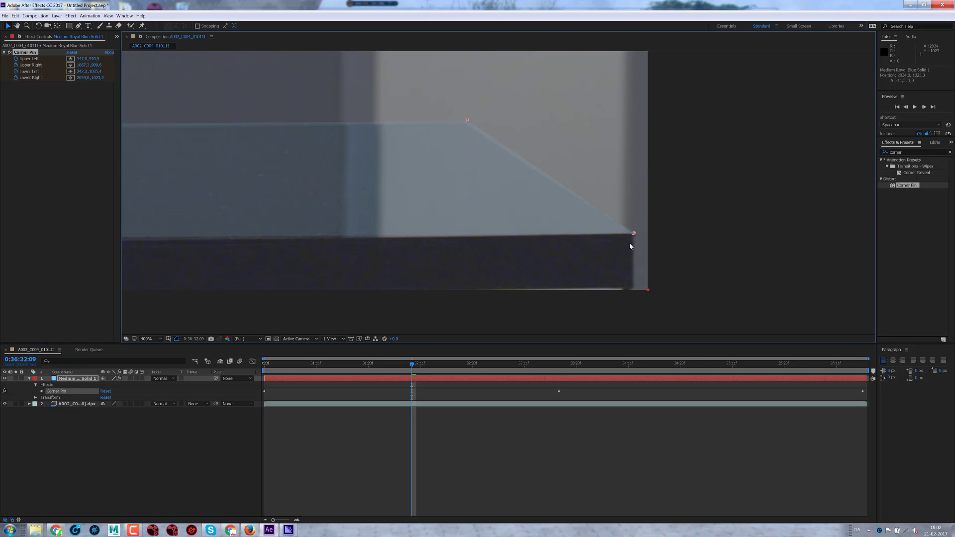
{"action": "left_click_drag", "start_coordinate": [467, 120], "coordinate": [466, 121]}
{"action": "left_click_drag", "start_coordinate": [305, 192], "coordinate": [667, 219]}
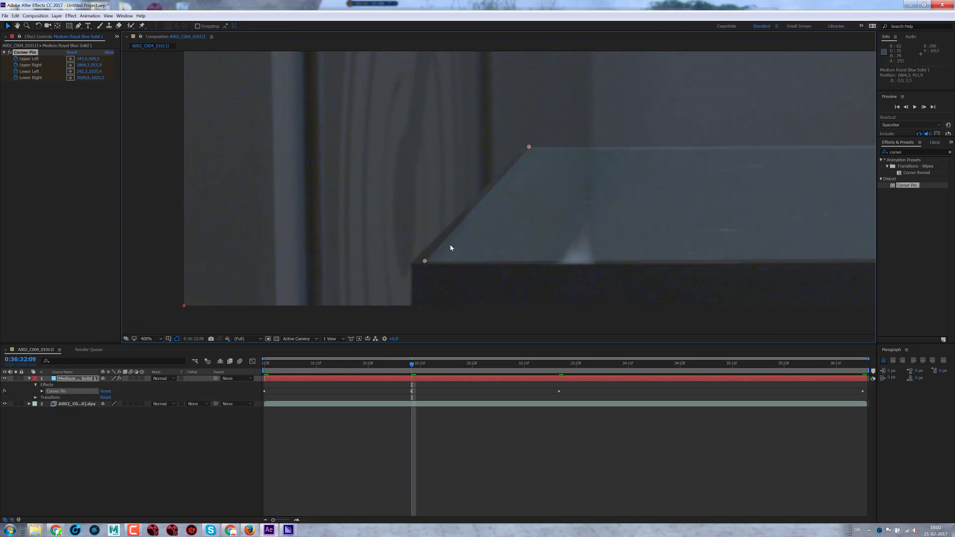
{"action": "left_click_drag", "start_coordinate": [424, 263], "coordinate": [410, 267]}
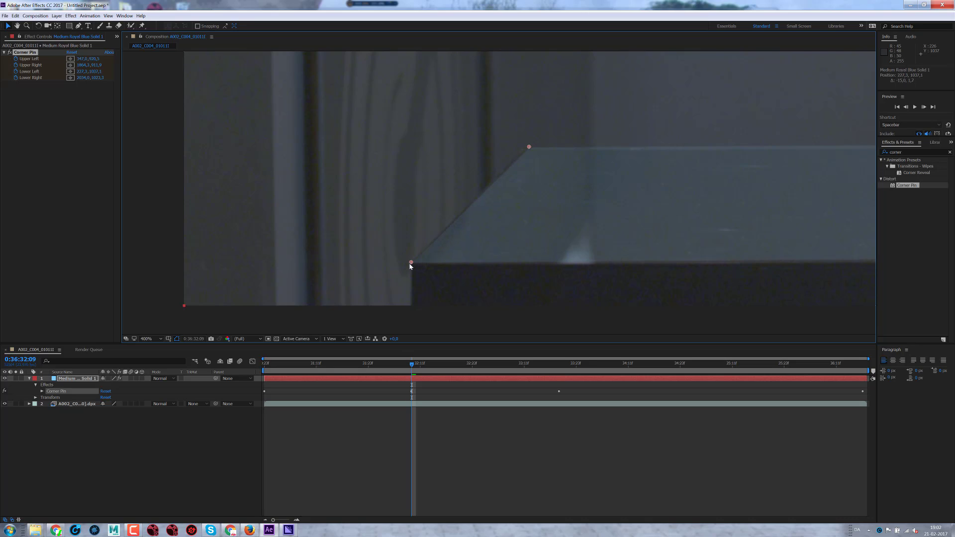
{"action": "left_click_drag", "start_coordinate": [530, 147], "coordinate": [524, 149]}
At 0:36:35:09, realign all four corner pins onto the tabletop corners.
{"action": "left_click", "coordinate": [724, 363]}
{"action": "left_click_drag", "start_coordinate": [510, 255], "coordinate": [521, 247]}
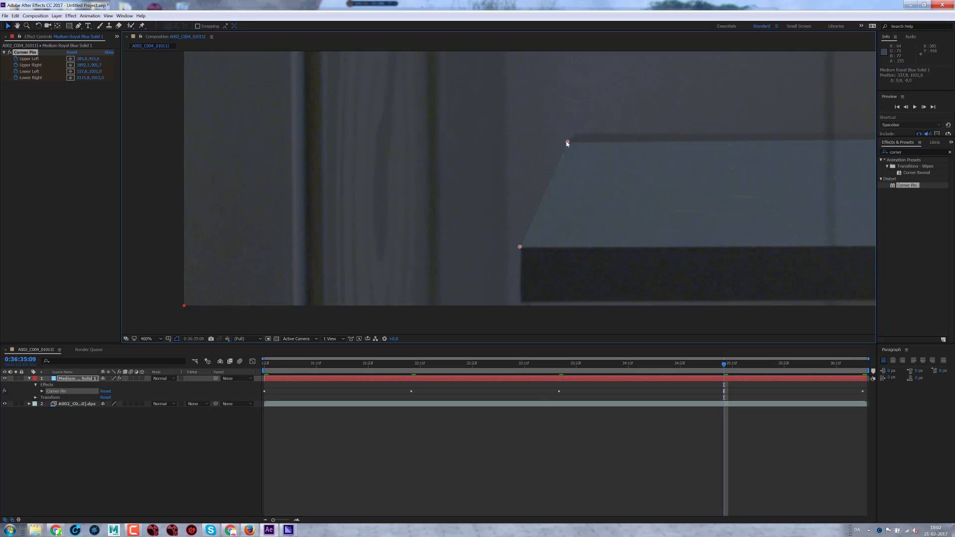
{"action": "left_click_drag", "start_coordinate": [567, 142], "coordinate": [571, 135]}
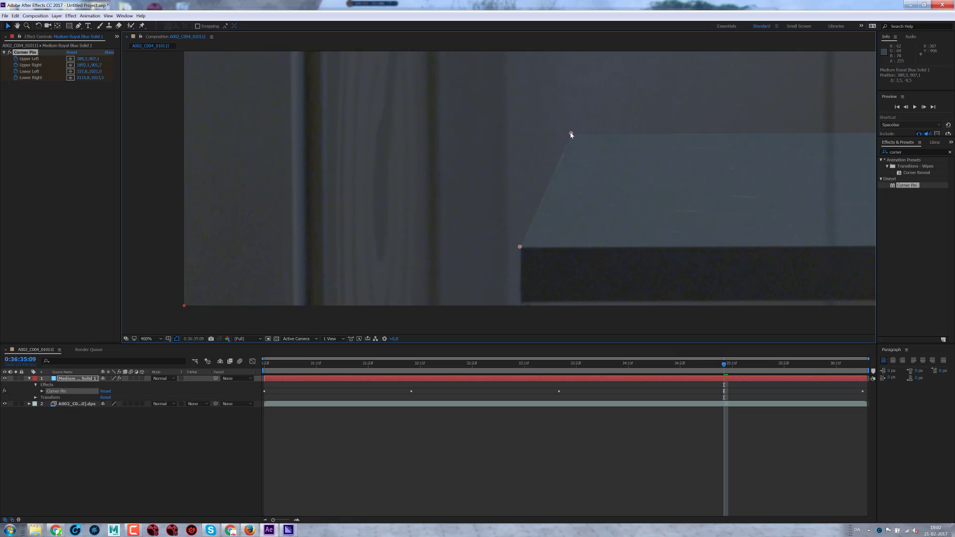
{"action": "left_click_drag", "start_coordinate": [697, 189], "coordinate": [359, 180]}
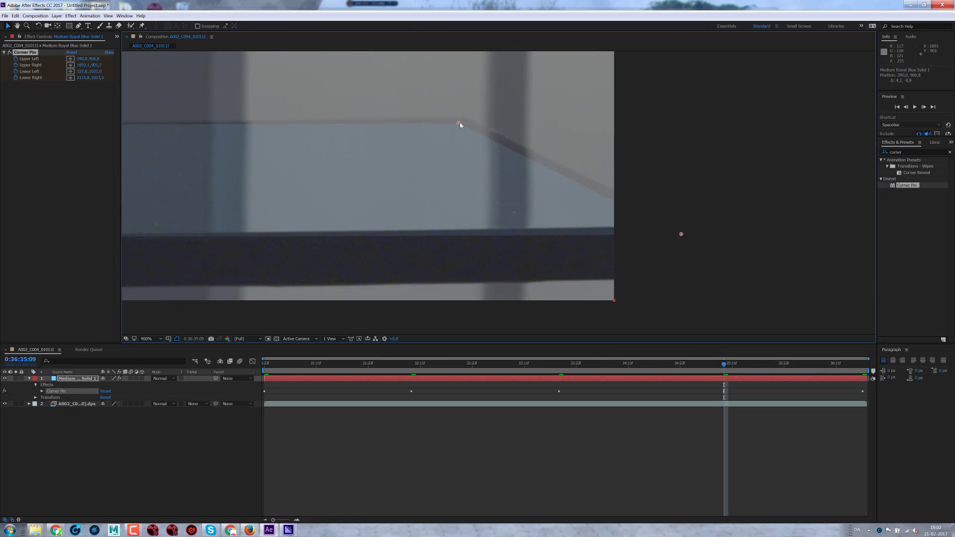
{"action": "left_click_drag", "start_coordinate": [459, 121], "coordinate": [463, 117]}
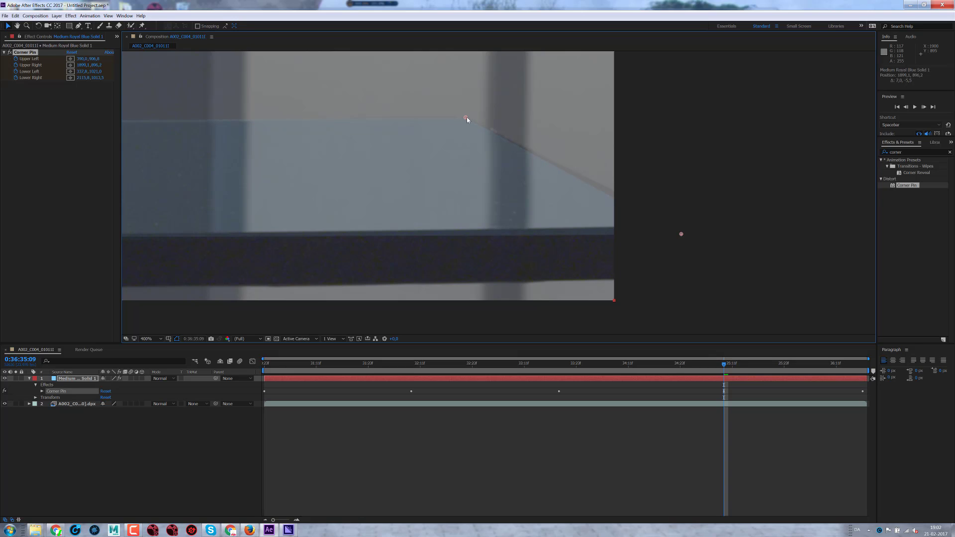
{"action": "left_click_drag", "start_coordinate": [687, 232], "coordinate": [688, 229]}
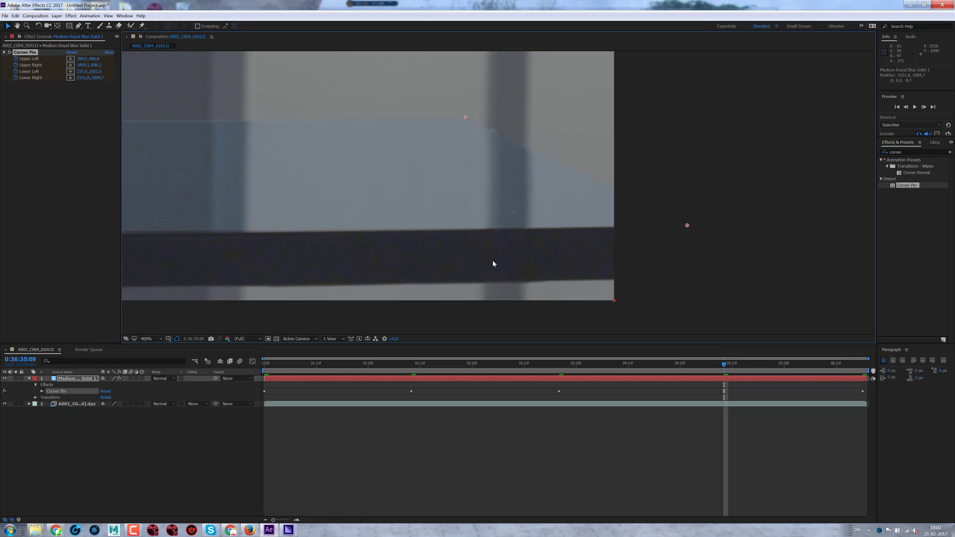
At 0:36:31:14, realign the lower-right and both upper pins onto the glass corners.
{"action": "left_click", "coordinate": [329, 364]}
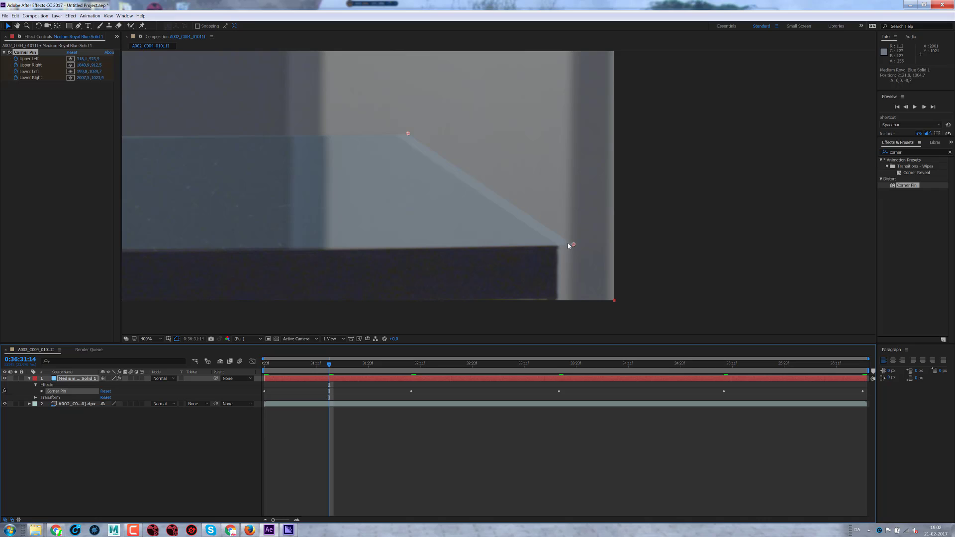
{"action": "left_click_drag", "start_coordinate": [574, 244], "coordinate": [558, 244]}
{"action": "left_click_drag", "start_coordinate": [406, 133], "coordinate": [396, 133]}
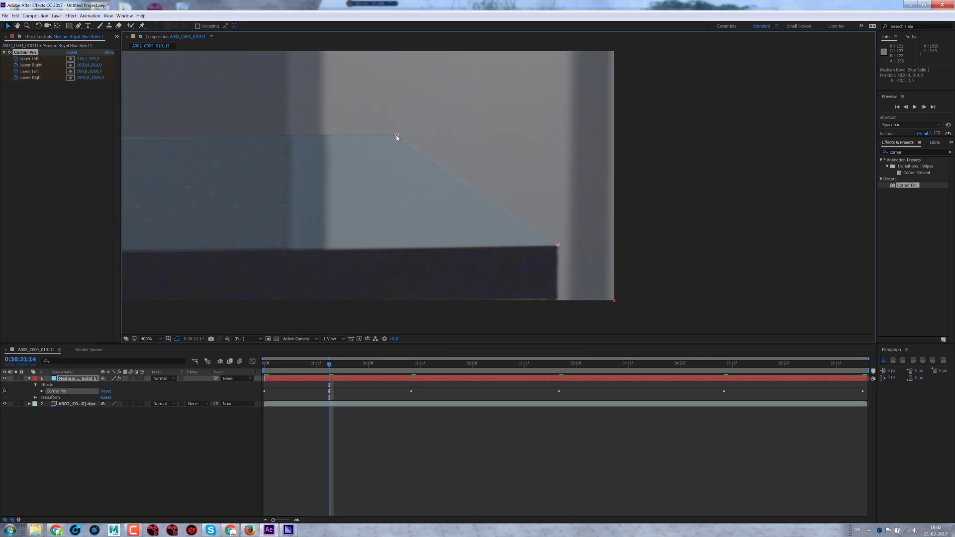
{"action": "left_click_drag", "start_coordinate": [397, 135], "coordinate": [396, 132]}
{"action": "left_click_drag", "start_coordinate": [700, 181], "coordinate": [626, 175]}
{"action": "scroll", "coordinate": [279, 170], "scroll_direction": "left", "scroll_amount": 5}
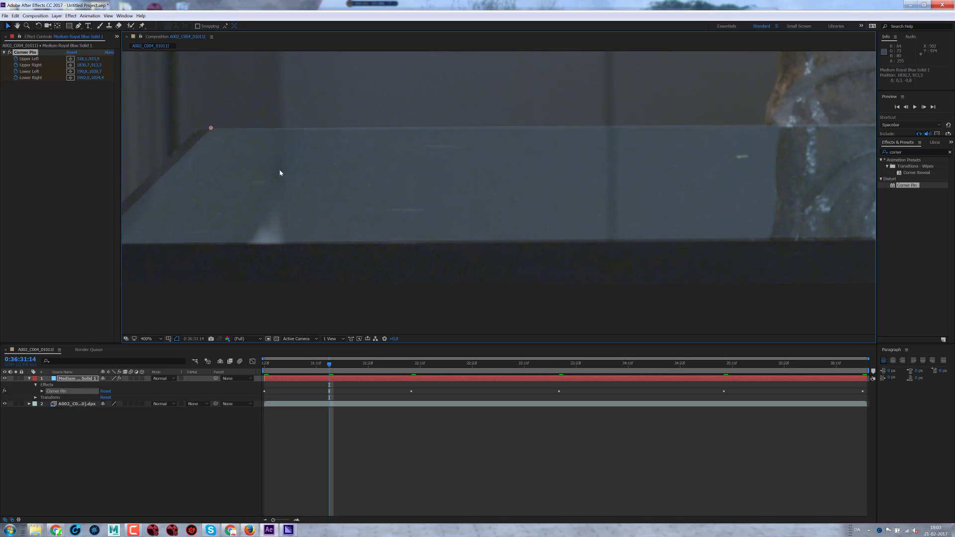
{"action": "scroll", "coordinate": [522, 171], "scroll_direction": "left", "scroll_amount": 5}
{"action": "scroll", "coordinate": [352, 246], "scroll_direction": "left", "scroll_amount": 4}
{"action": "left_click_drag", "start_coordinate": [351, 245], "coordinate": [337, 246]}
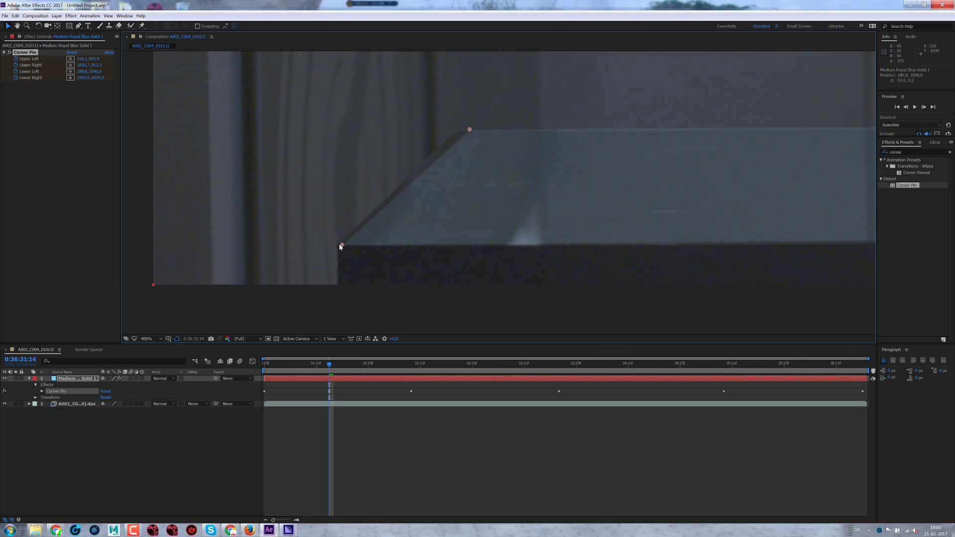
{"action": "left_click_drag", "start_coordinate": [468, 131], "coordinate": [457, 132]}
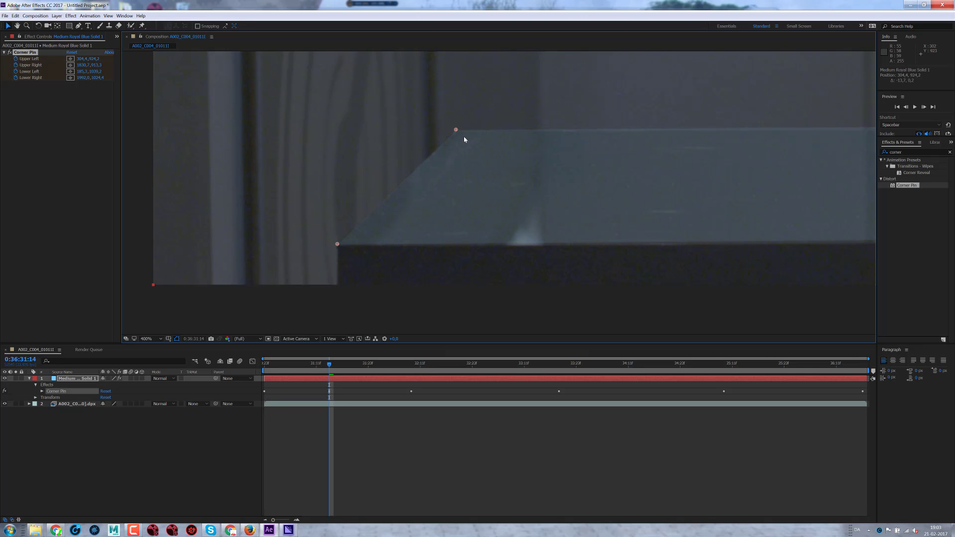
At 0:36:33:03, match all four corner pins to the tabletop corners.
{"action": "left_click", "coordinate": [491, 364]}
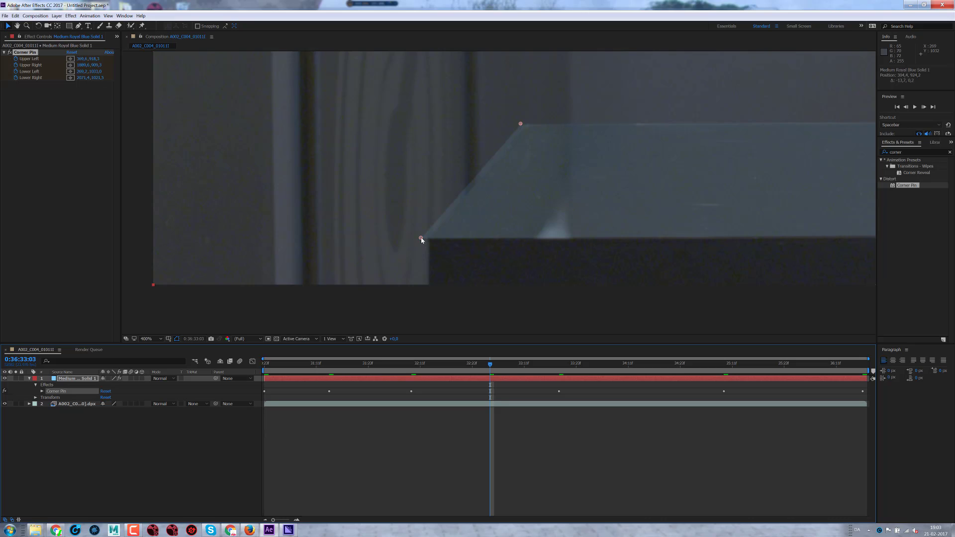
{"action": "left_click_drag", "start_coordinate": [421, 237], "coordinate": [427, 239]}
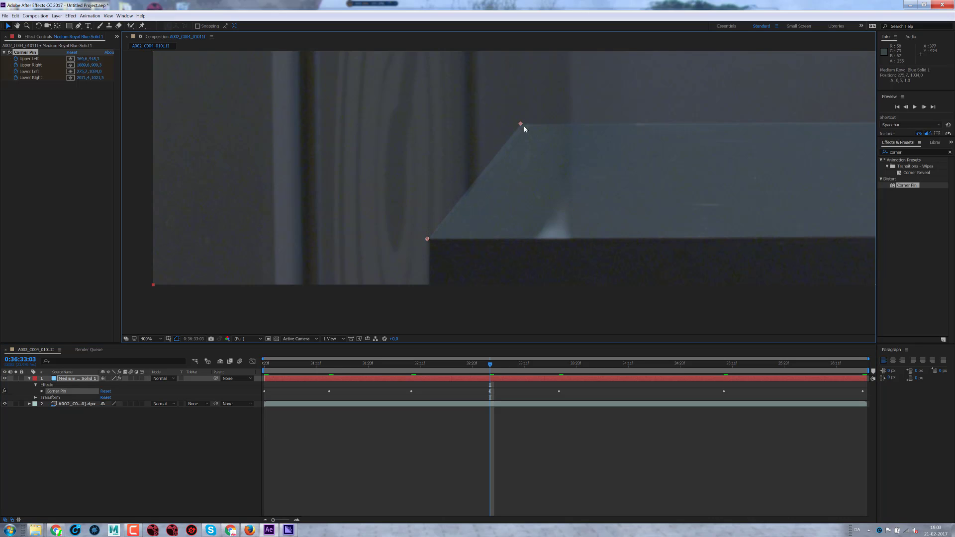
{"action": "left_click_drag", "start_coordinate": [522, 127], "coordinate": [528, 128]}
{"action": "mouse_move", "coordinate": [637, 156]}
{"action": "left_mouse_down"}
{"action": "mouse_move", "coordinate": [264, 166]}
{"action": "mouse_move", "coordinate": [211, 185]}
{"action": "left_mouse_up"}
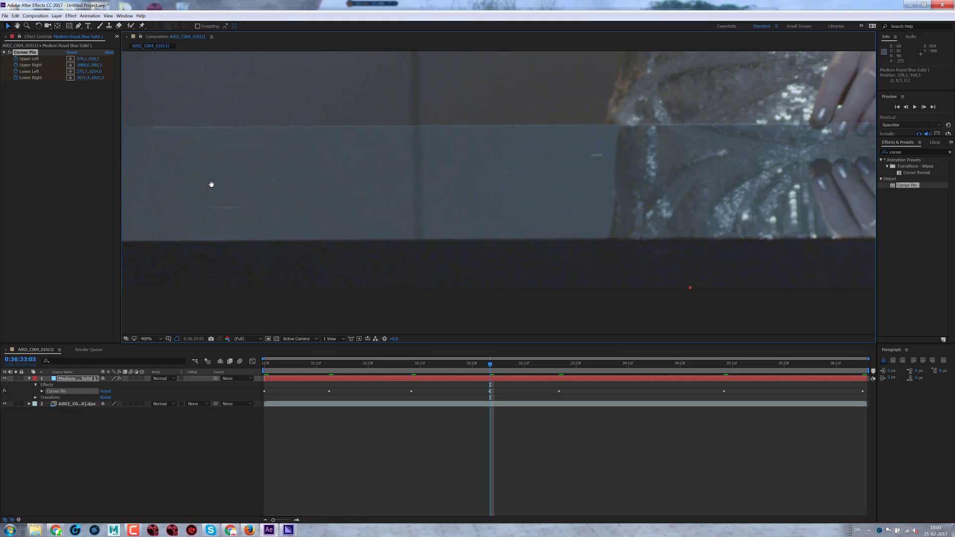
{"action": "left_click_drag", "start_coordinate": [629, 193], "coordinate": [281, 199]}
{"action": "left_click_drag", "start_coordinate": [613, 228], "coordinate": [414, 222]}
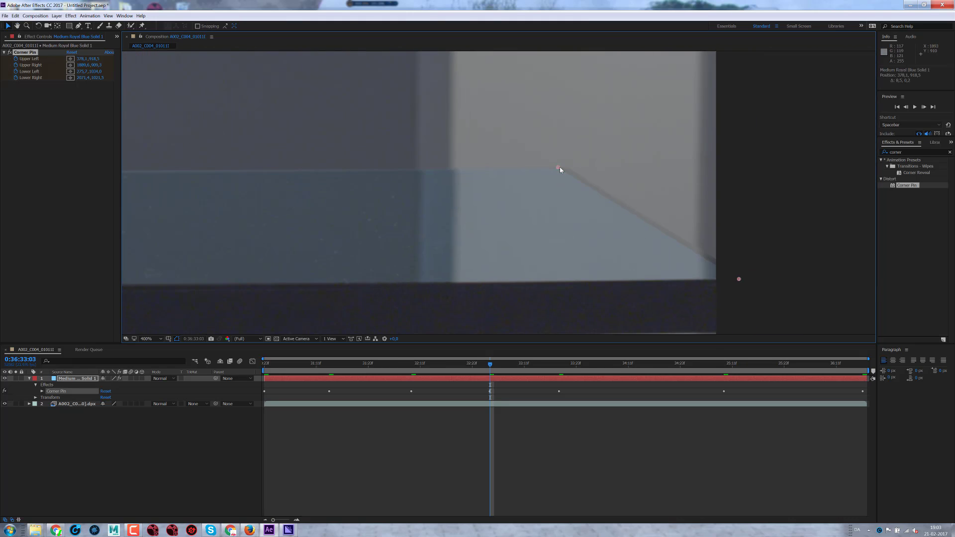
{"action": "left_click_drag", "start_coordinate": [561, 167], "coordinate": [569, 166]}
{"action": "left_click_drag", "start_coordinate": [739, 281], "coordinate": [745, 279]}
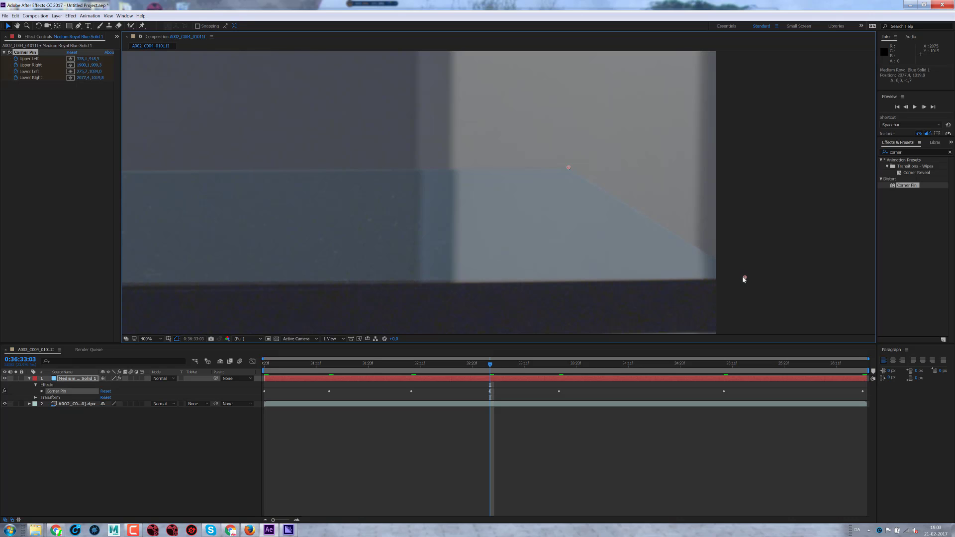
{"action": "left_click_drag", "start_coordinate": [744, 280], "coordinate": [747, 281]}
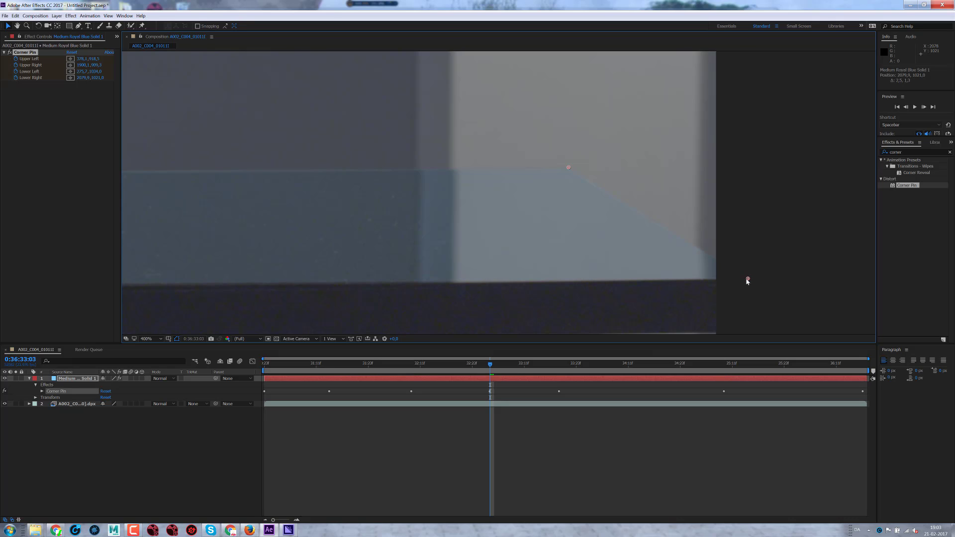
At 0:36:34:15, adjust all four corner pins onto the tabletop corners.
{"action": "left_click", "coordinate": [646, 365]}
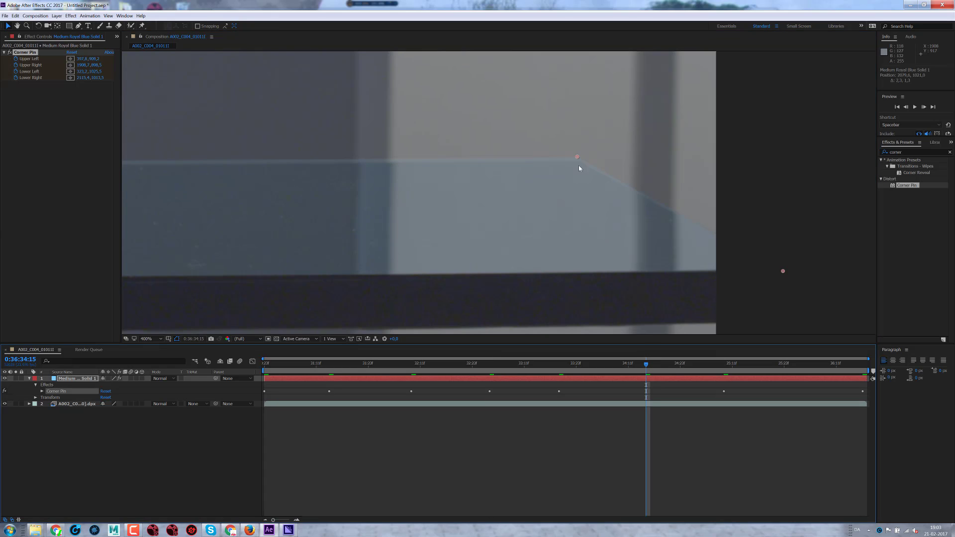
{"action": "left_click_drag", "start_coordinate": [577, 158], "coordinate": [576, 160]}
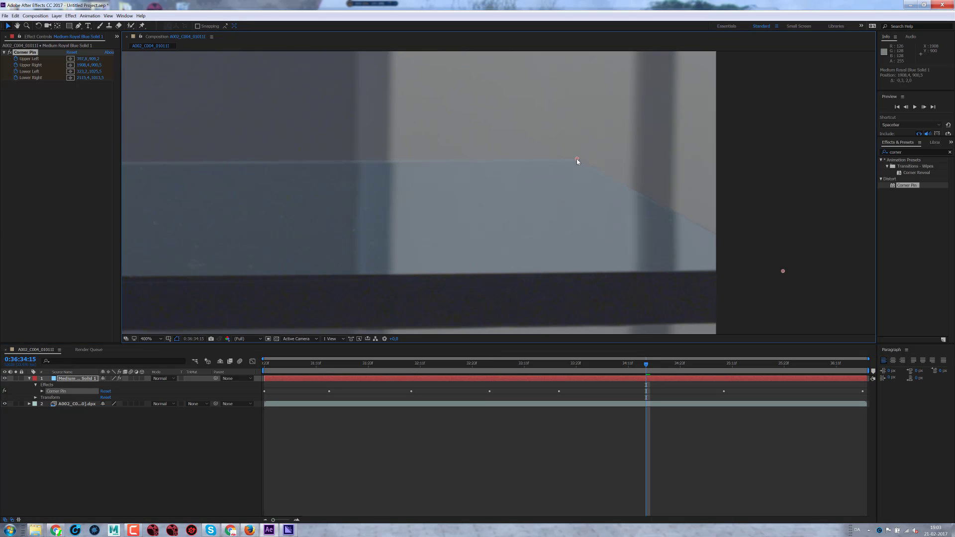
{"action": "left_click_drag", "start_coordinate": [783, 271], "coordinate": [654, 266]}
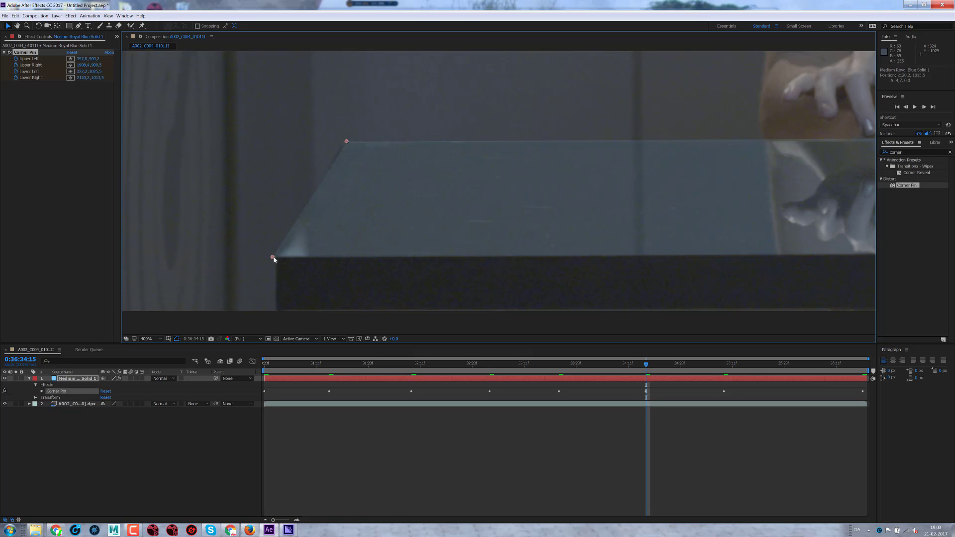
{"action": "left_click_drag", "start_coordinate": [273, 258], "coordinate": [275, 259]}
{"action": "left_click_drag", "start_coordinate": [348, 140], "coordinate": [345, 140]}
Realign all four Corner Pin handles to the glass tabletop corners at frame 0:36:36:02.
{"action": "left_click", "coordinate": [797, 363]}
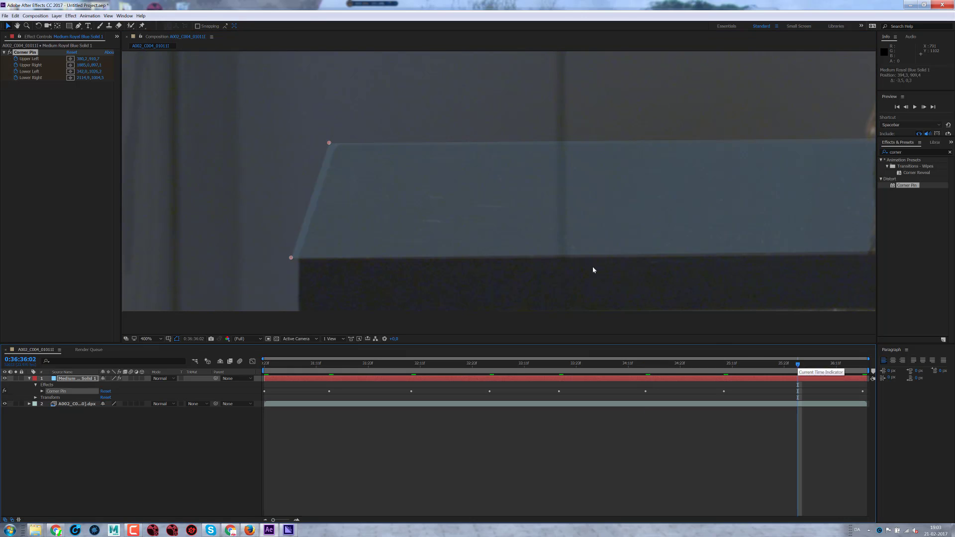
{"action": "left_click_drag", "start_coordinate": [291, 258], "coordinate": [298, 258]}
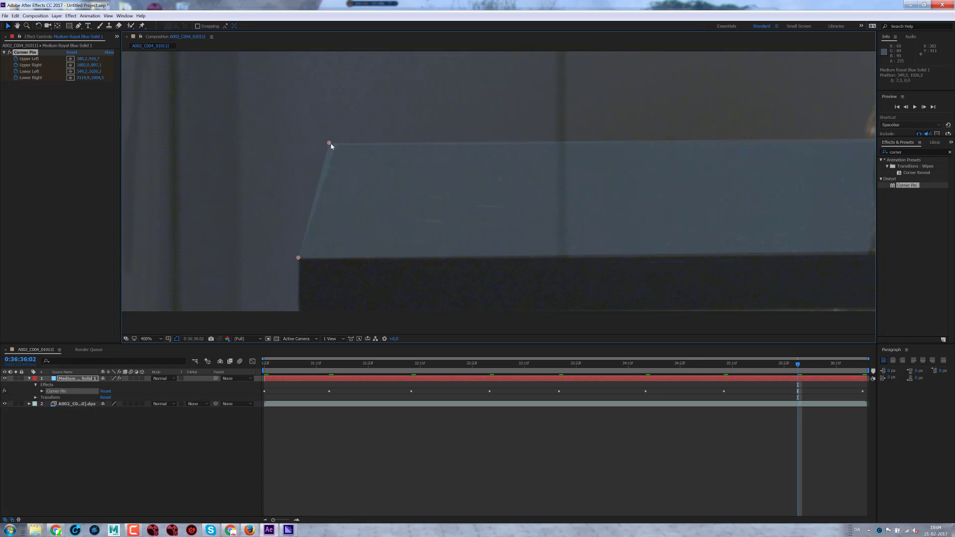
{"action": "left_click_drag", "start_coordinate": [333, 143], "coordinate": [342, 145]}
{"action": "mouse_move", "coordinate": [654, 186]}
{"action": "left_mouse_down"}
{"action": "mouse_move", "coordinate": [309, 171]}
{"action": "mouse_move", "coordinate": [337, 202]}
{"action": "left_mouse_up"}
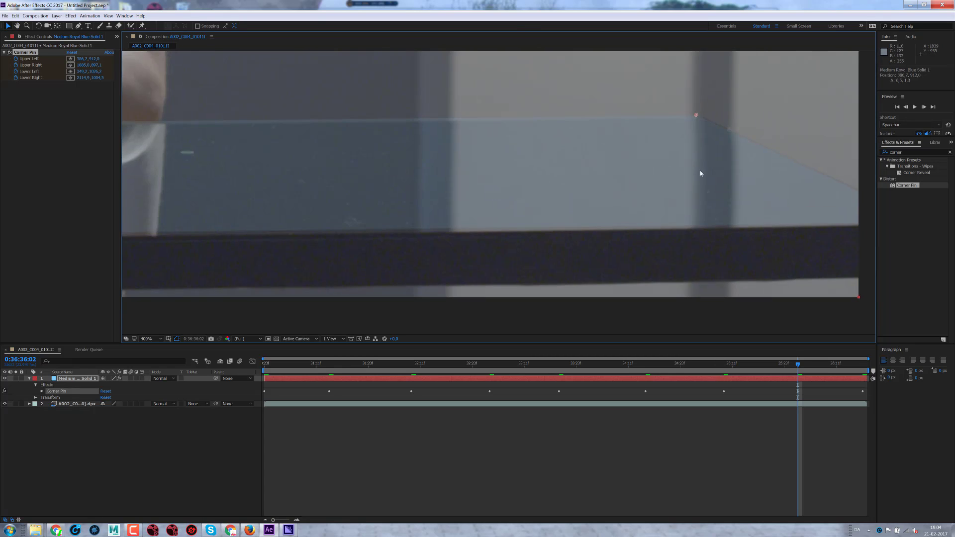
{"action": "left_click_drag", "start_coordinate": [701, 172], "coordinate": [534, 169]}
{"action": "left_click_drag", "start_coordinate": [500, 98], "coordinate": [506, 101]}
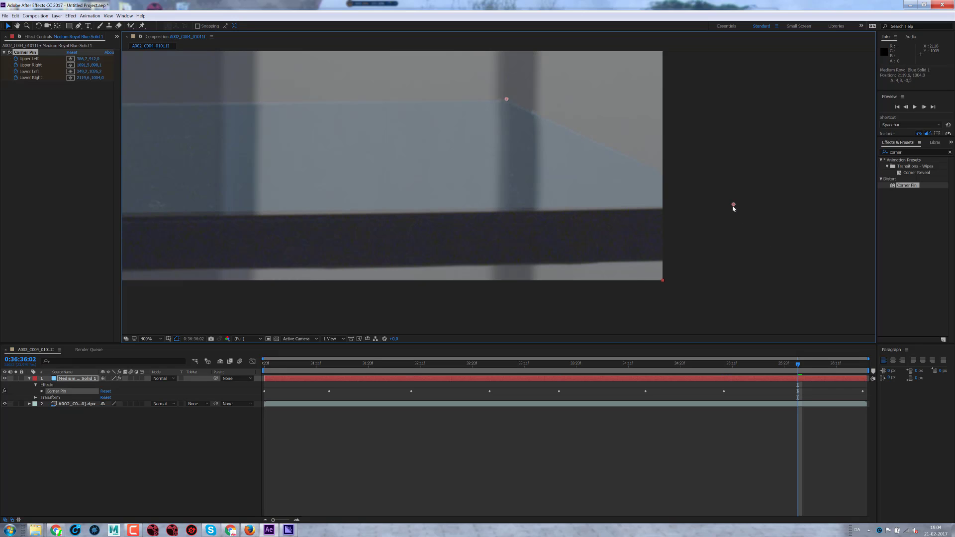
{"action": "left_click_drag", "start_coordinate": [732, 205], "coordinate": [735, 208]}
At frame 0:36:34:05, move the four corner pins onto the tabletop corners.
{"action": "left_click", "coordinate": [603, 365]}
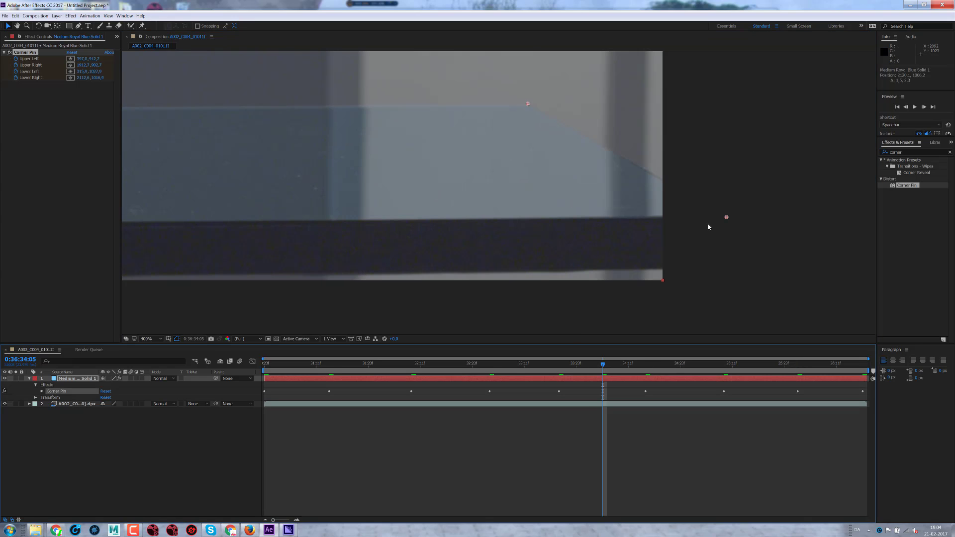
{"action": "left_click_drag", "start_coordinate": [337, 234], "coordinate": [680, 254]}
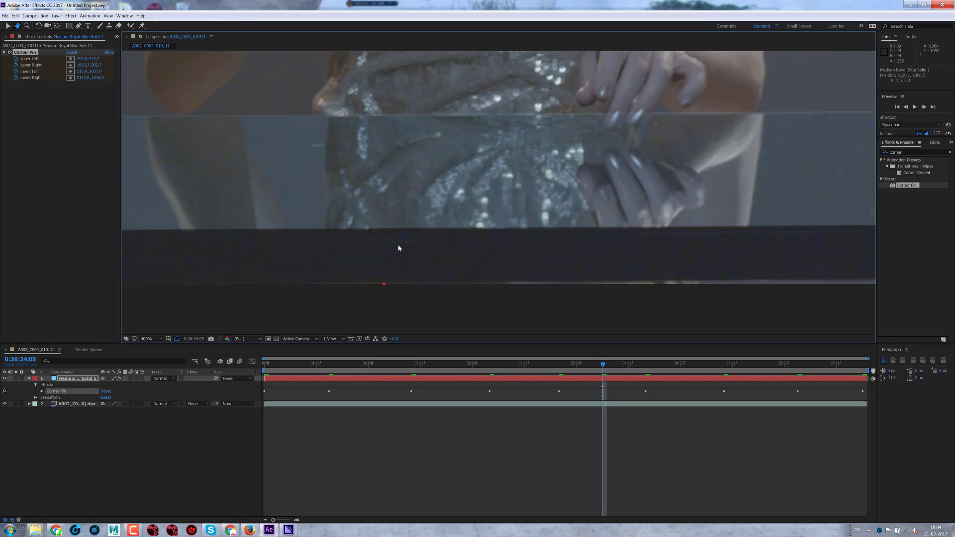
{"action": "left_click_drag", "start_coordinate": [188, 138], "coordinate": [420, 140]}
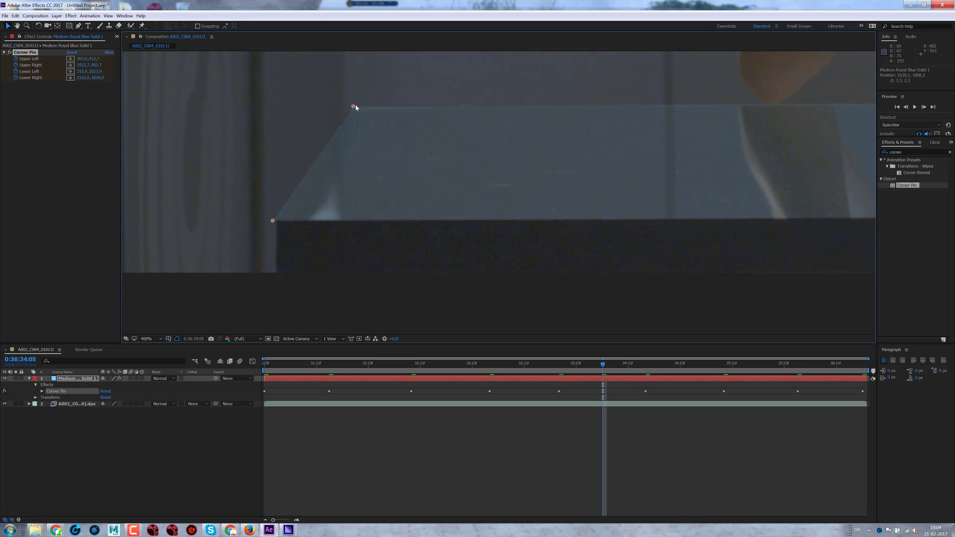
{"action": "left_click_drag", "start_coordinate": [353, 108], "coordinate": [353, 107]}
{"action": "left_click_drag", "start_coordinate": [273, 221], "coordinate": [279, 221]}
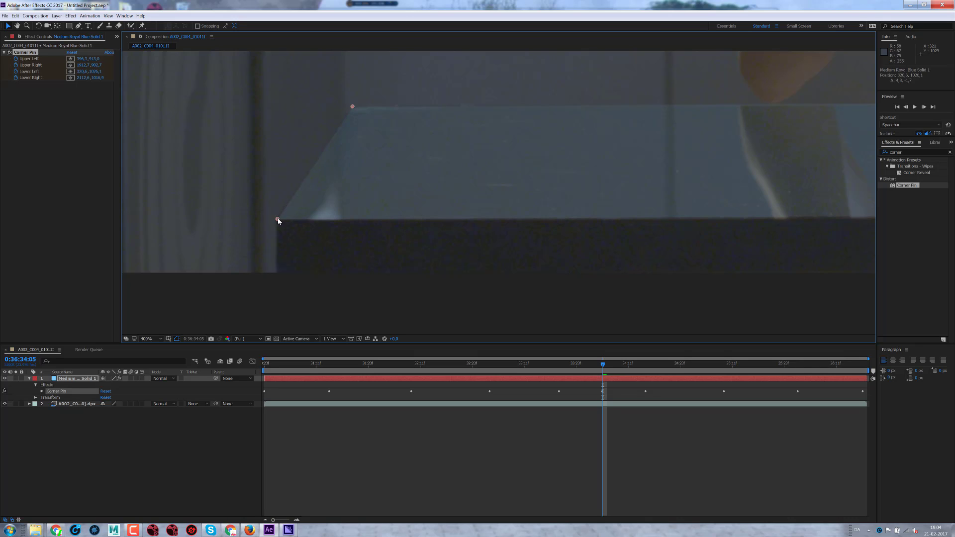
{"action": "scroll", "coordinate": [538, 167], "scroll_direction": "right", "scroll_amount": 3}
{"action": "scroll", "coordinate": [336, 164], "scroll_direction": "left", "scroll_amount": 3}
{"action": "scroll", "coordinate": [336, 164], "scroll_direction": "down", "scroll_amount": 1}
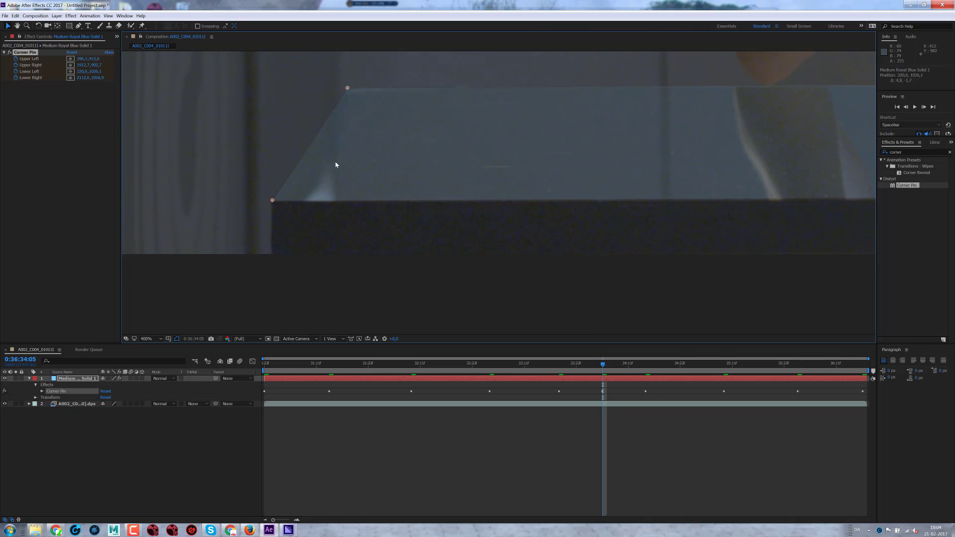
{"action": "left_click_drag", "start_coordinate": [279, 200], "coordinate": [277, 200]}
{"action": "left_click_drag", "start_coordinate": [216, 158], "coordinate": [198, 158]}
{"action": "scroll", "coordinate": [450, 145], "scroll_direction": "right", "scroll_amount": 10}
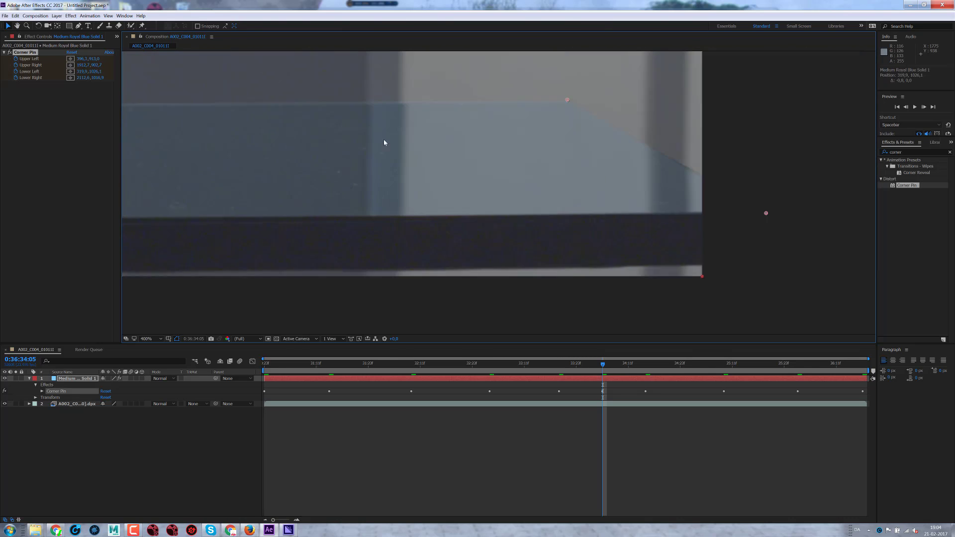
{"action": "scroll", "coordinate": [686, 204], "scroll_direction": "right", "scroll_amount": 5}
{"action": "left_click_drag", "start_coordinate": [518, 105], "coordinate": [519, 106]}
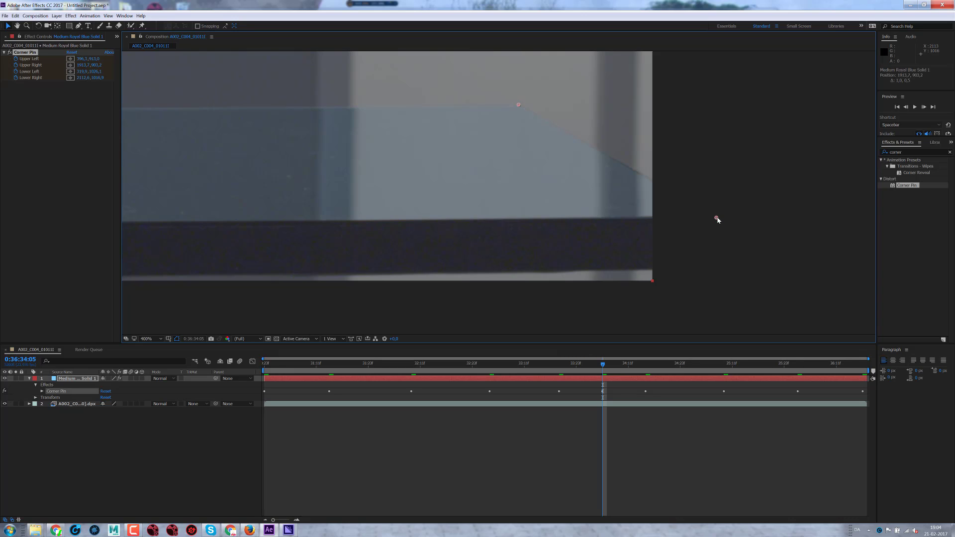
{"action": "left_click_drag", "start_coordinate": [716, 218], "coordinate": [720, 219]}
Re-key the corner pins onto the glass tabletop corners at frame 0:36:35:01.
{"action": "left_click", "coordinate": [689, 367]}
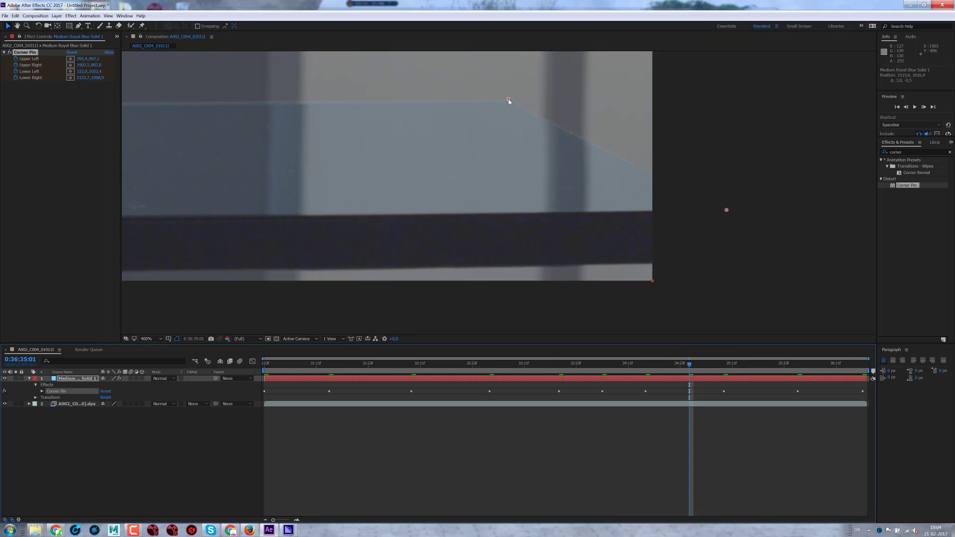
{"action": "left_click_drag", "start_coordinate": [508, 99], "coordinate": [508, 100]}
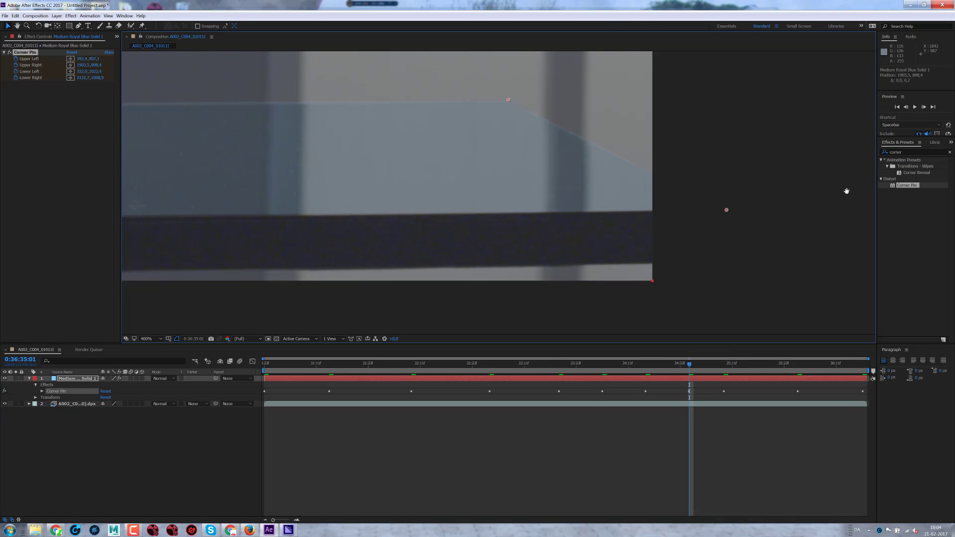
{"action": "scroll", "coordinate": [429, 247], "scroll_direction": "left", "scroll_amount": 10}
{"action": "scroll", "coordinate": [552, 230], "scroll_direction": "left", "scroll_amount": 10}
{"action": "scroll", "coordinate": [497, 219], "scroll_direction": "left", "scroll_amount": 10}
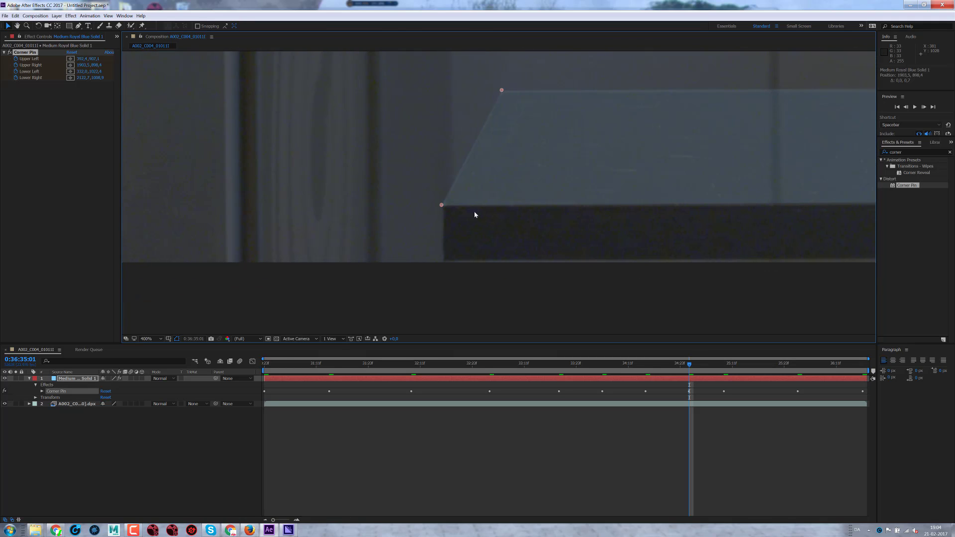
{"action": "left_click_drag", "start_coordinate": [501, 91], "coordinate": [501, 92]}
{"action": "left_click_drag", "start_coordinate": [442, 205], "coordinate": [239, 215]}
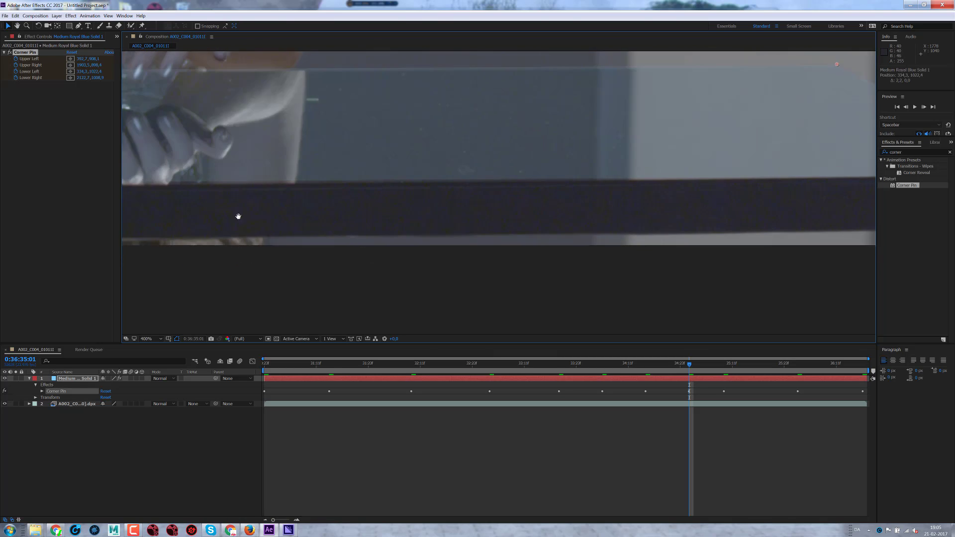
{"action": "left_click_drag", "start_coordinate": [580, 185], "coordinate": [581, 185]}
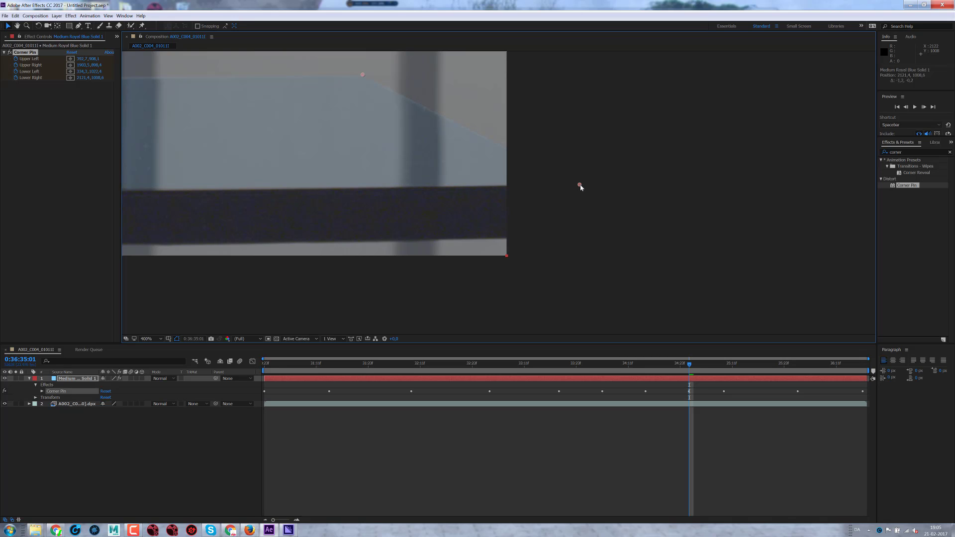
Realign the corner pins to the tabletop corners at frame 0:36:35:18.
{"action": "left_click", "coordinate": [763, 366]}
{"action": "left_click_drag", "start_coordinate": [353, 75], "coordinate": [355, 74]}
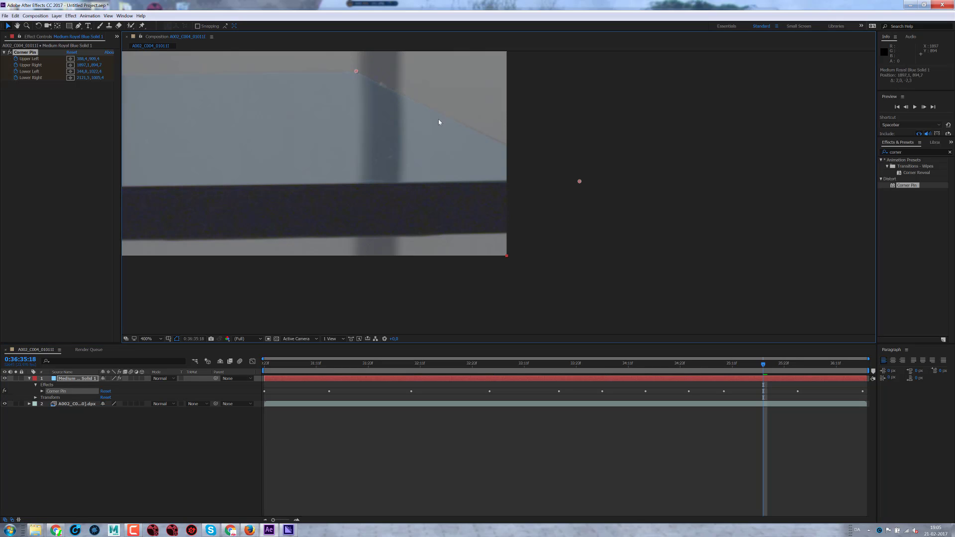
{"action": "left_click_drag", "start_coordinate": [579, 182], "coordinate": [806, 217]}
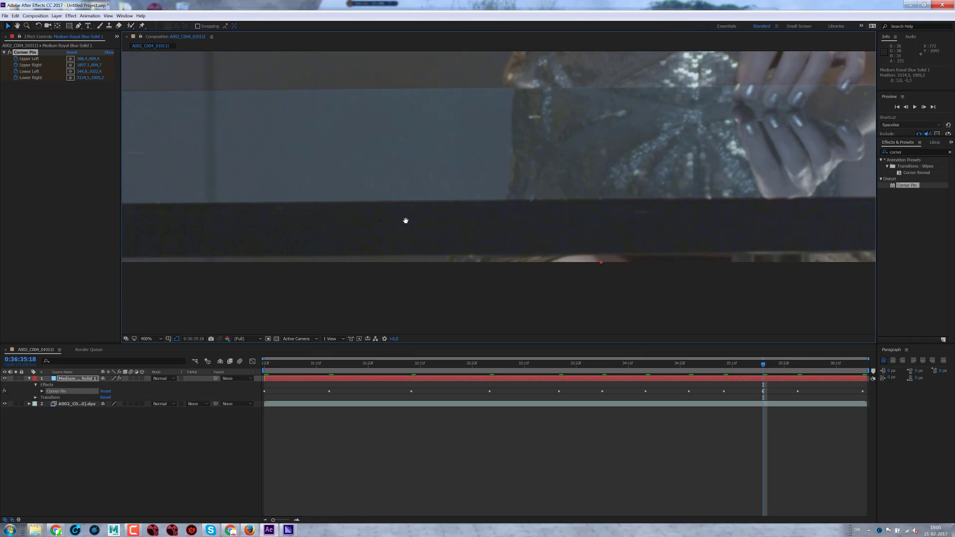
{"action": "left_click_drag", "start_coordinate": [405, 220], "coordinate": [577, 211]}
{"action": "left_click_drag", "start_coordinate": [497, 84], "coordinate": [497, 84]}
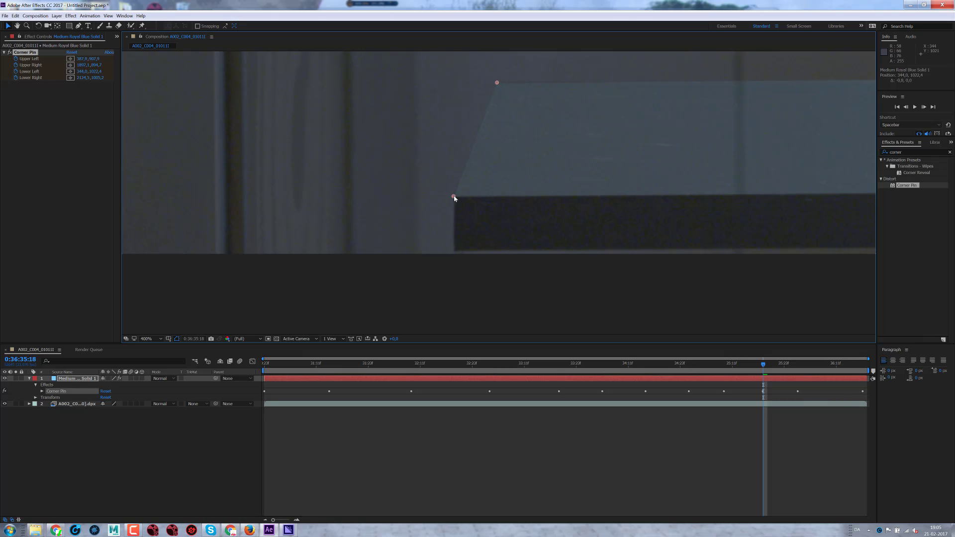
Key the corner pins onto the glass tabletop corners at frame 0:36:36:10.
{"action": "left_click", "coordinate": [833, 364]}
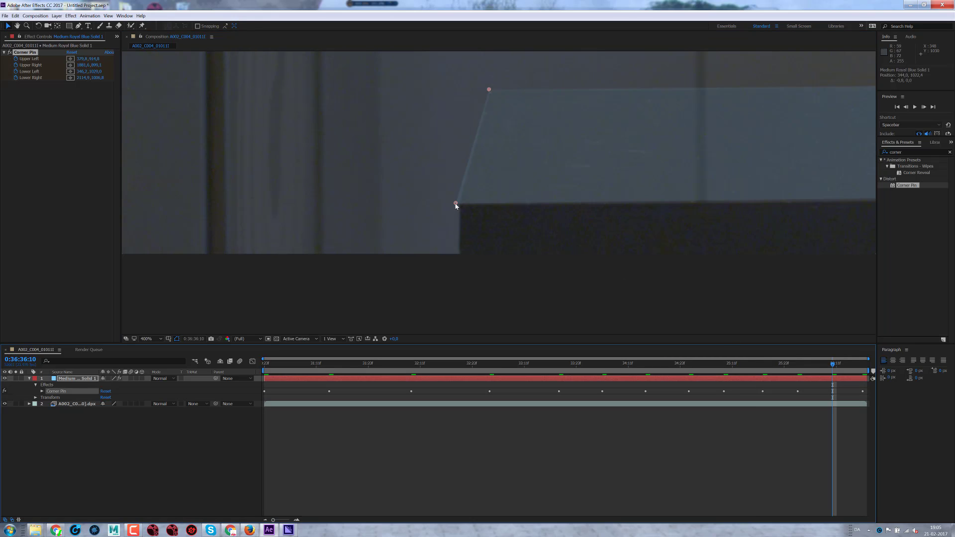
{"action": "left_click_drag", "start_coordinate": [455, 203], "coordinate": [461, 204]}
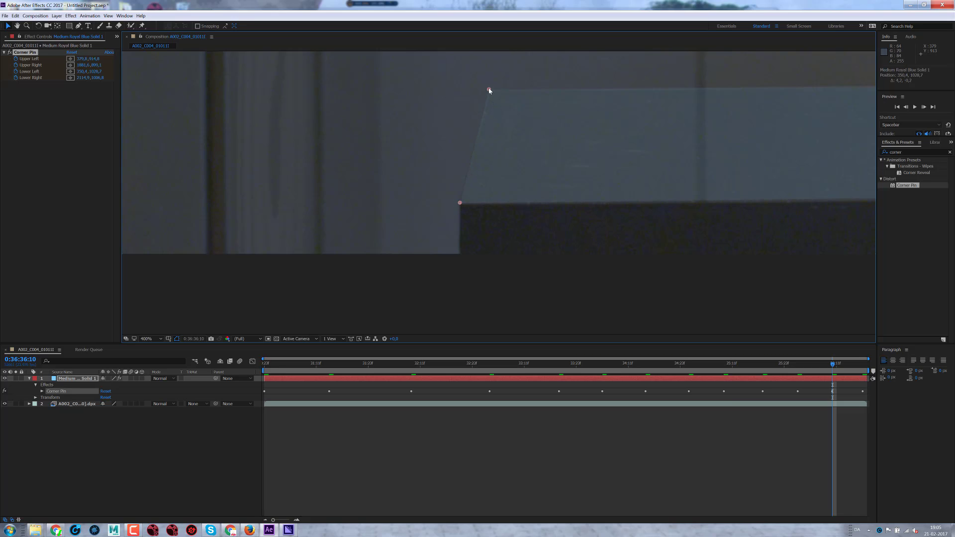
{"action": "left_click_drag", "start_coordinate": [491, 90], "coordinate": [492, 91]}
{"action": "left_click_drag", "start_coordinate": [677, 124], "coordinate": [249, 129]}
{"action": "left_click_drag", "start_coordinate": [688, 216], "coordinate": [475, 139]}
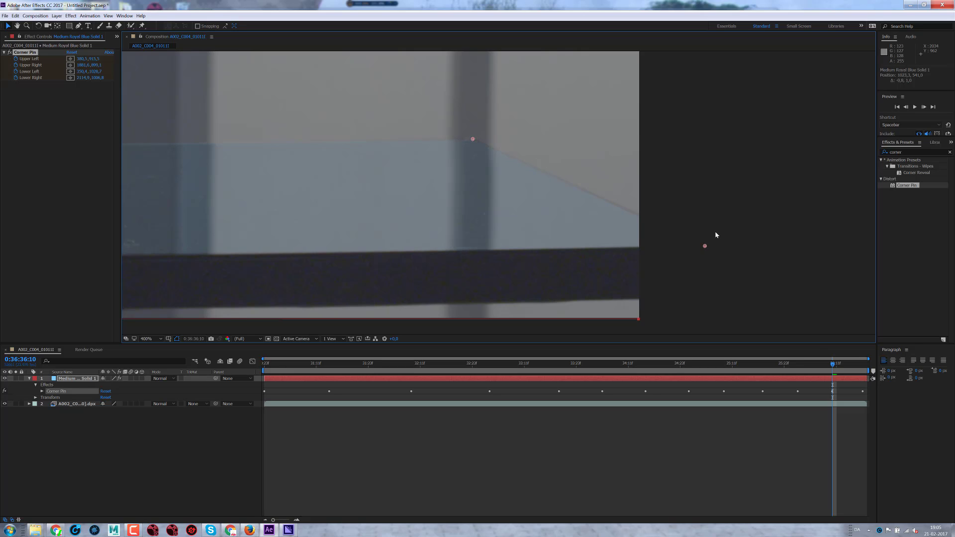
{"action": "left_click_drag", "start_coordinate": [705, 250], "coordinate": [706, 247]}
At frame 0:36:33:11, nudge all four corner pins onto the tabletop corners.
{"action": "left_click", "coordinate": [523, 367]}
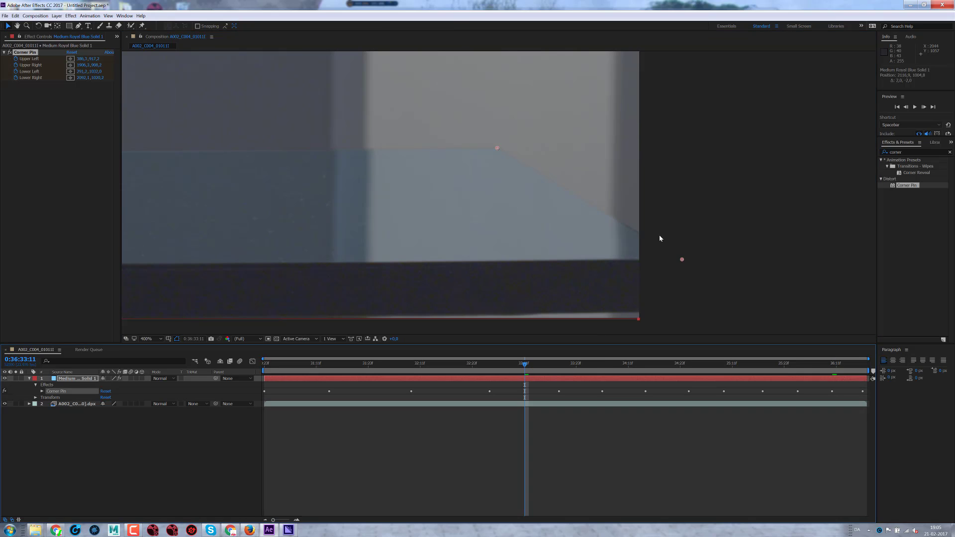
{"action": "left_click_drag", "start_coordinate": [498, 148], "coordinate": [496, 148]}
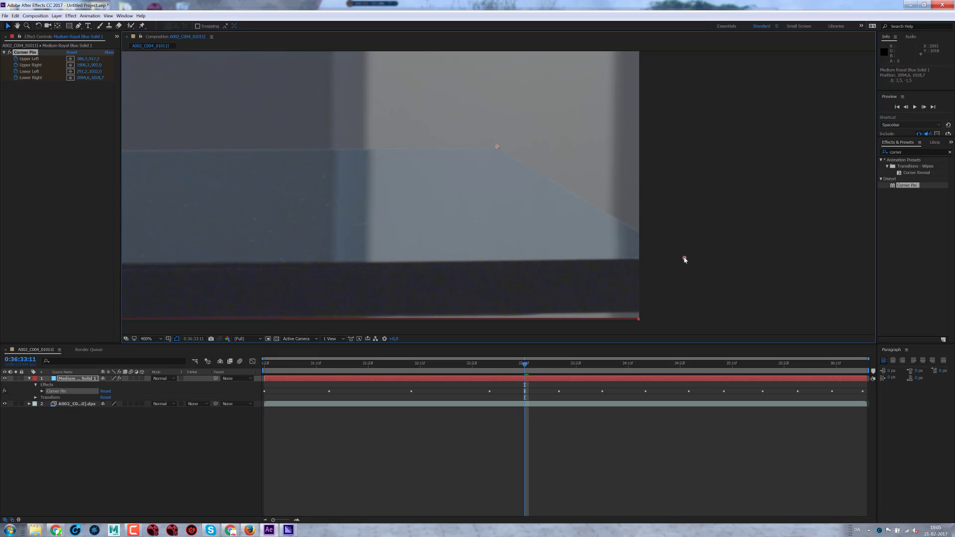
{"action": "left_click_drag", "start_coordinate": [682, 260], "coordinate": [681, 260]}
{"action": "scroll", "coordinate": [872, 248], "scroll_direction": "left", "scroll_amount": 10}
{"action": "scroll", "coordinate": [871, 248], "scroll_direction": "left", "scroll_amount": 3}
{"action": "scroll", "coordinate": [872, 255], "scroll_direction": "left", "scroll_amount": 3}
{"action": "scroll", "coordinate": [872, 255], "scroll_direction": "left", "scroll_amount": 3}
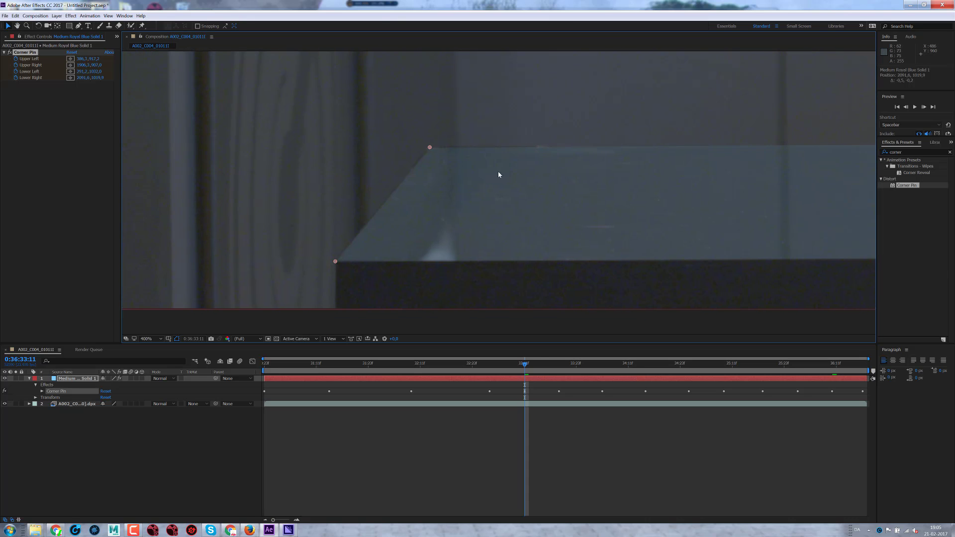
{"action": "left_click_drag", "start_coordinate": [430, 149], "coordinate": [427, 148]}
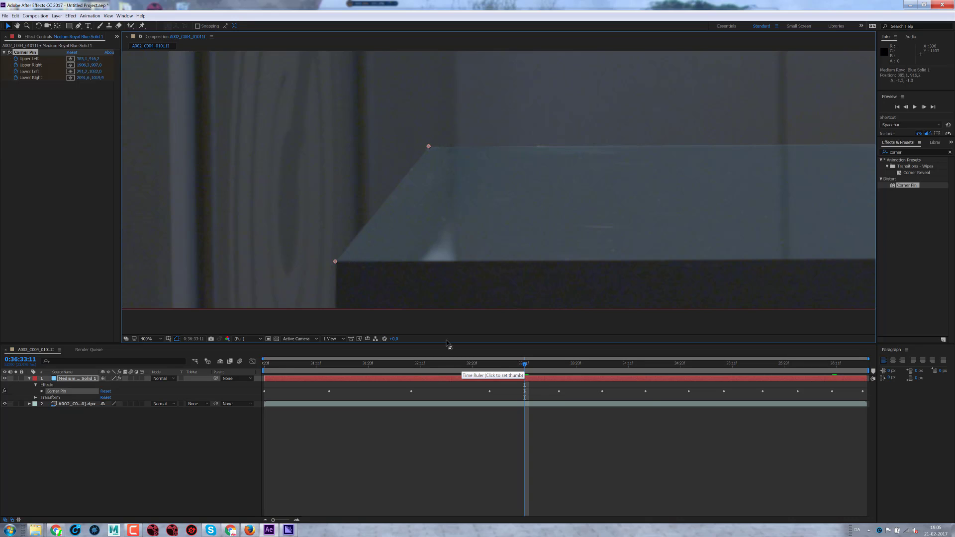
{"action": "left_click_drag", "start_coordinate": [337, 263], "coordinate": [336, 263]}
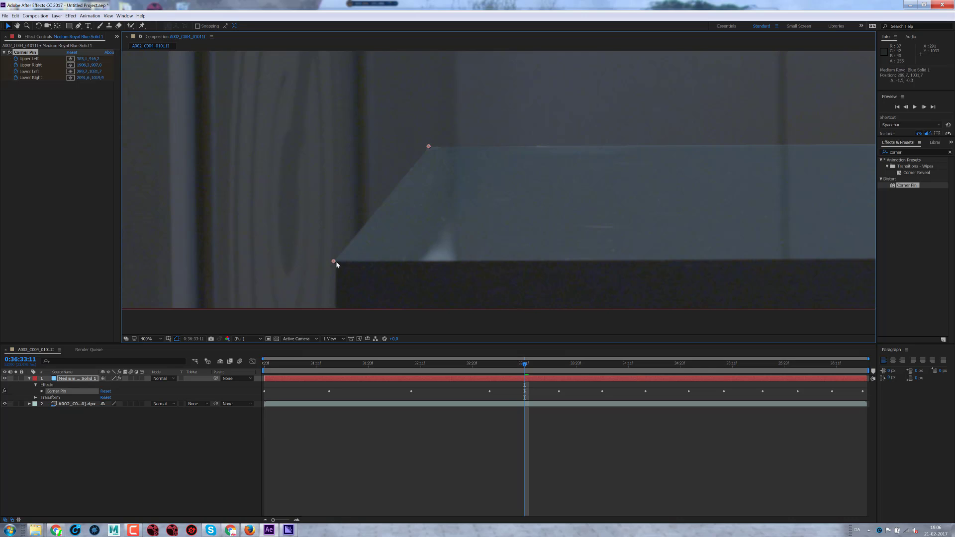
Realign the lower-left and lower-right pins to the tabletop at frame 0:36:32:19.
{"action": "left_click", "coordinate": [454, 364]}
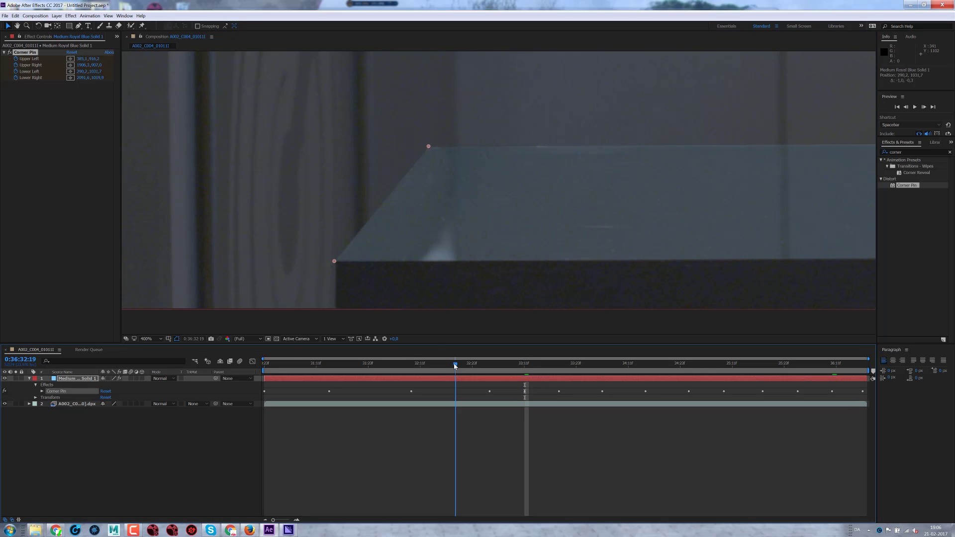
{"action": "left_click_drag", "start_coordinate": [299, 267], "coordinate": [302, 265]}
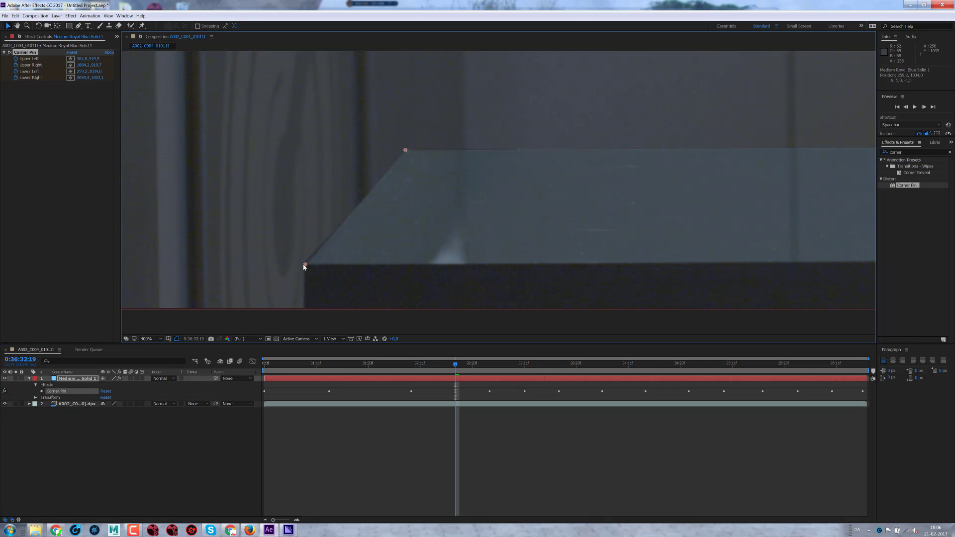
{"action": "left_click_drag", "start_coordinate": [650, 189], "coordinate": [346, 214]}
{"action": "left_click_drag", "start_coordinate": [746, 199], "coordinate": [358, 193]}
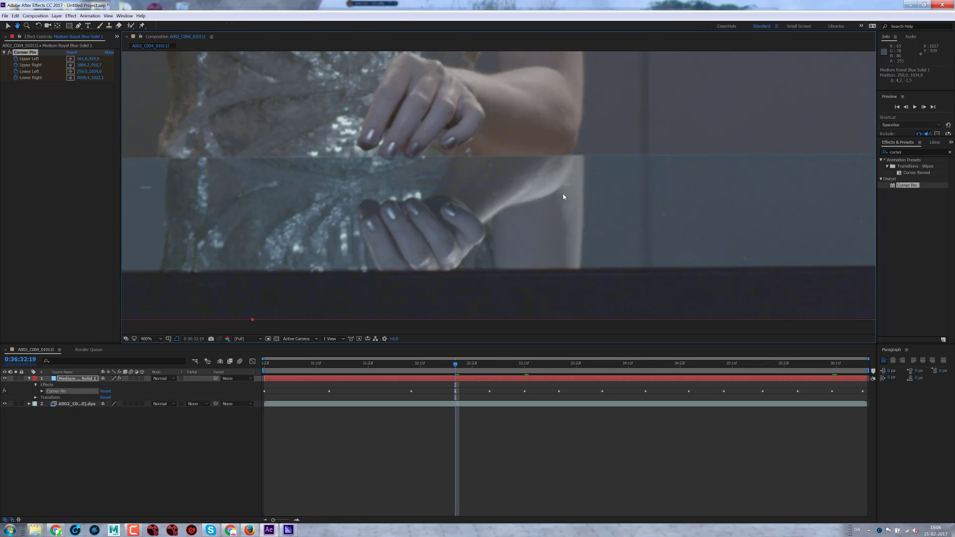
{"action": "left_click_drag", "start_coordinate": [836, 189], "coordinate": [585, 185]}
{"action": "mouse_move", "coordinate": [766, 154]}
{"action": "left_mouse_down"}
{"action": "mouse_move", "coordinate": [691, 153]}
{"action": "mouse_move", "coordinate": [659, 134]}
{"action": "left_mouse_up"}
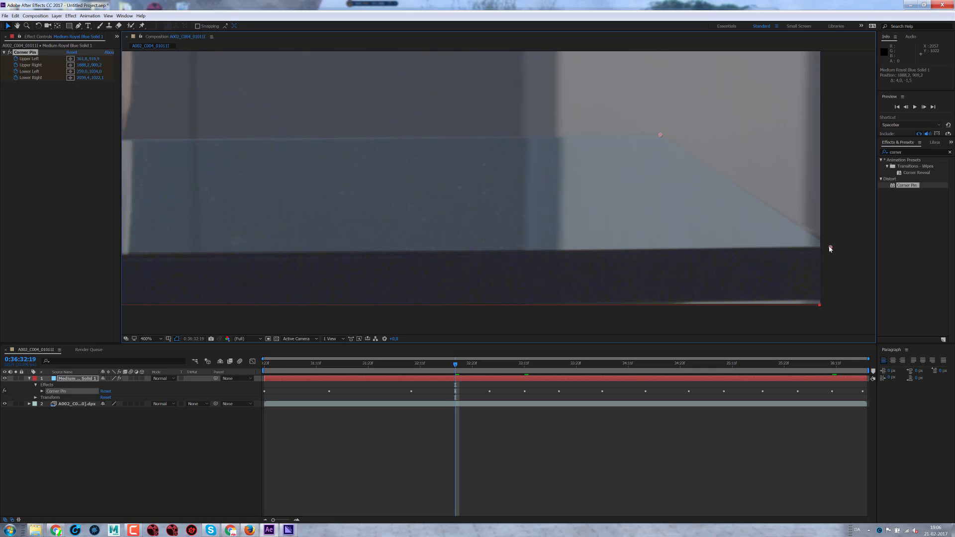
{"action": "left_click_drag", "start_coordinate": [830, 247], "coordinate": [835, 245]}
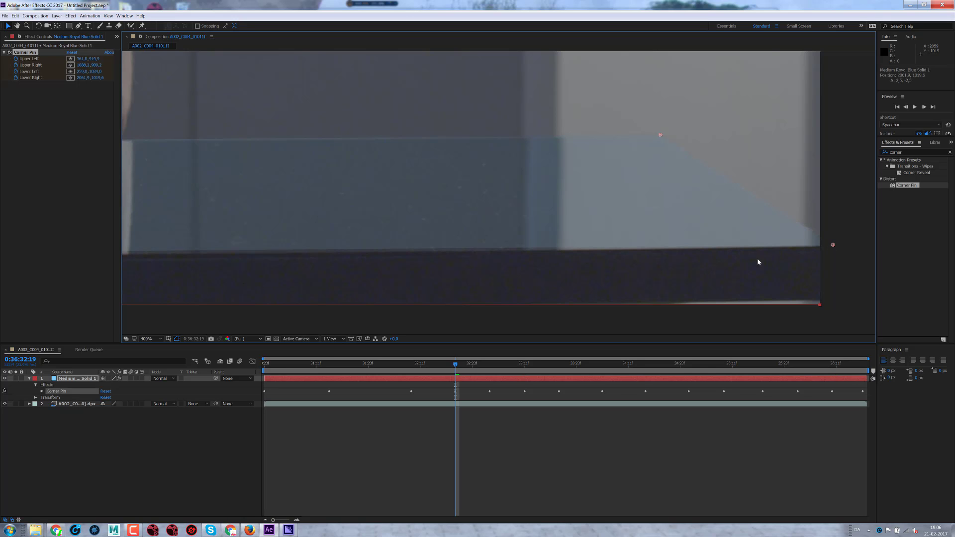
{"action": "scroll", "coordinate": [587, 263], "scroll_direction": "right", "scroll_amount": 3}
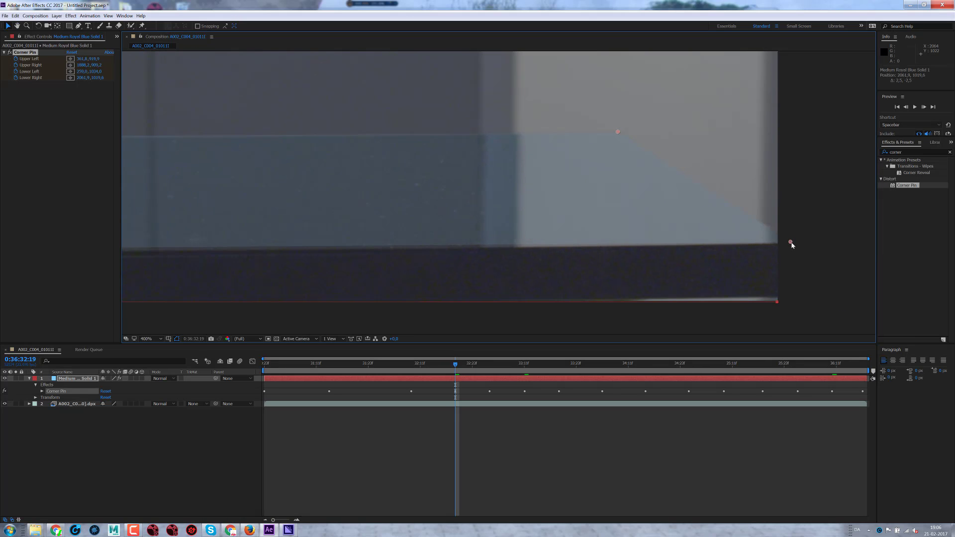
{"action": "scroll", "coordinate": [501, 271], "scroll_direction": "left", "scroll_amount": 5}
{"action": "scroll", "coordinate": [537, 277], "scroll_direction": "left", "scroll_amount": 5}
{"action": "scroll", "coordinate": [458, 275], "scroll_direction": "left", "scroll_amount": 5}
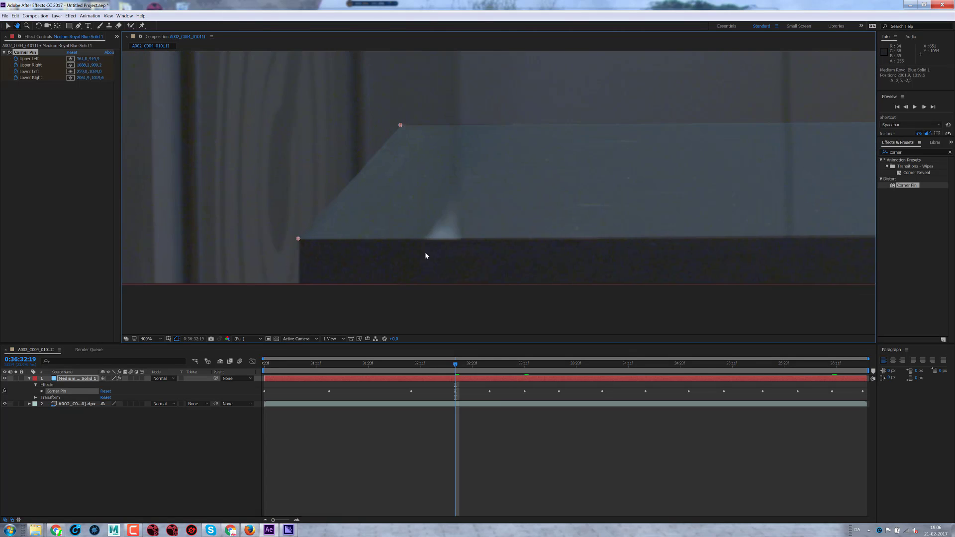
{"action": "scroll", "coordinate": [426, 255], "scroll_direction": "left", "scroll_amount": 5}
At frame 0:36:31:22, nudge the lower-left and right-side pins onto the tabletop corners.
{"action": "left_click", "coordinate": [364, 364]}
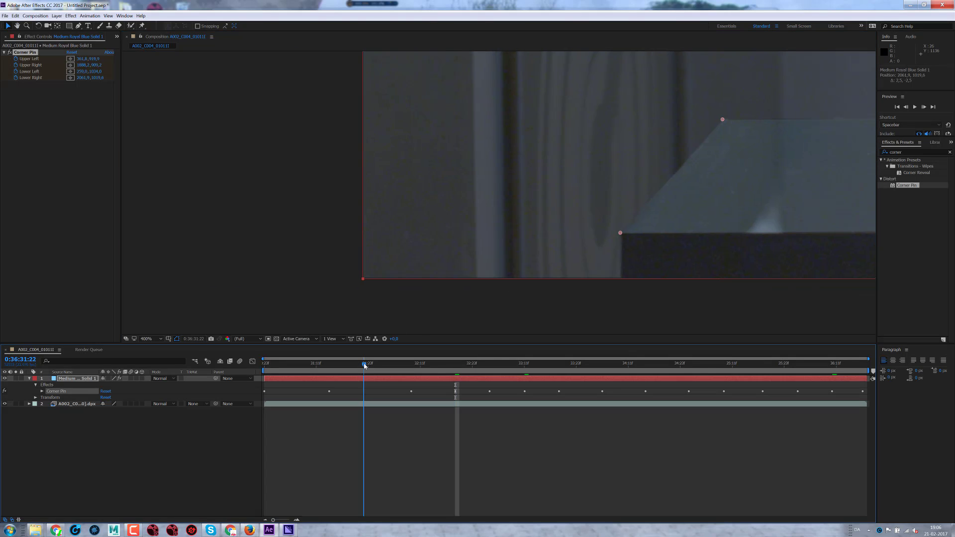
{"action": "left_click_drag", "start_coordinate": [562, 240], "coordinate": [559, 238]}
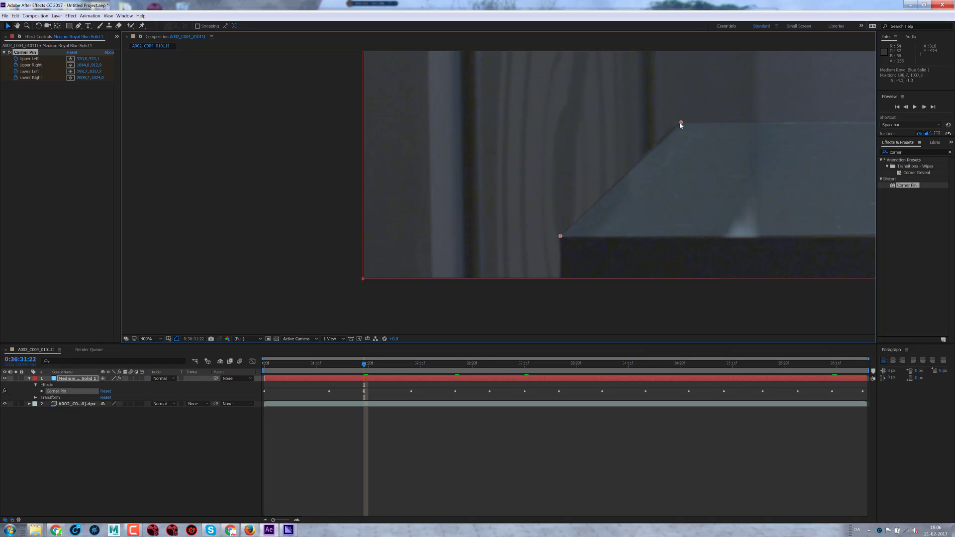
{"action": "left_click_drag", "start_coordinate": [709, 160], "coordinate": [378, 168]}
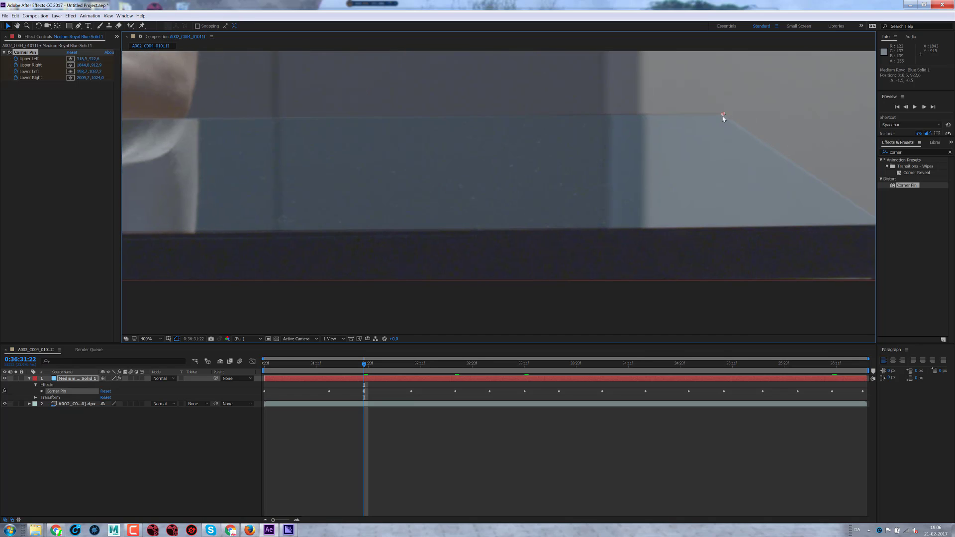
{"action": "left_click_drag", "start_coordinate": [722, 116], "coordinate": [718, 116]}
{"action": "left_click_drag", "start_coordinate": [740, 170], "coordinate": [637, 163]}
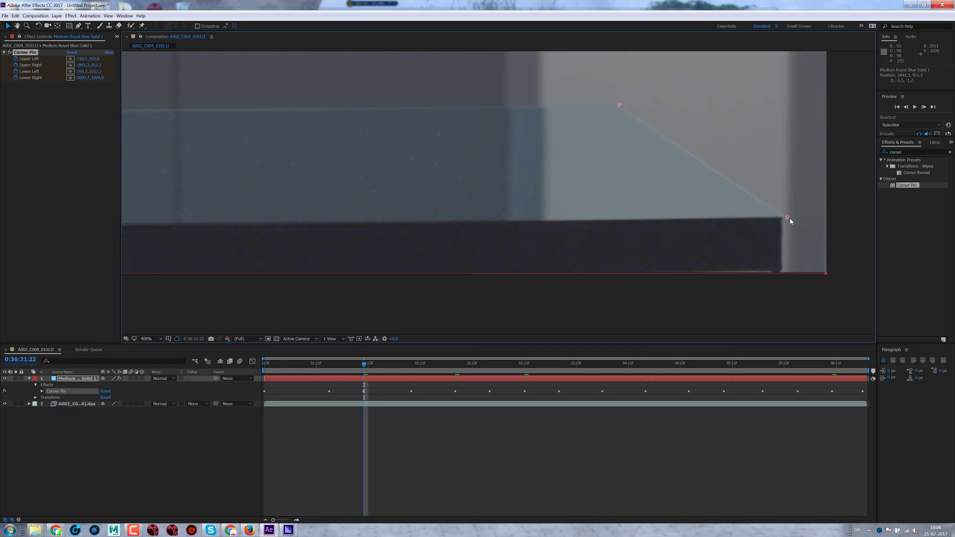
{"action": "left_click_drag", "start_coordinate": [786, 219], "coordinate": [785, 219]}
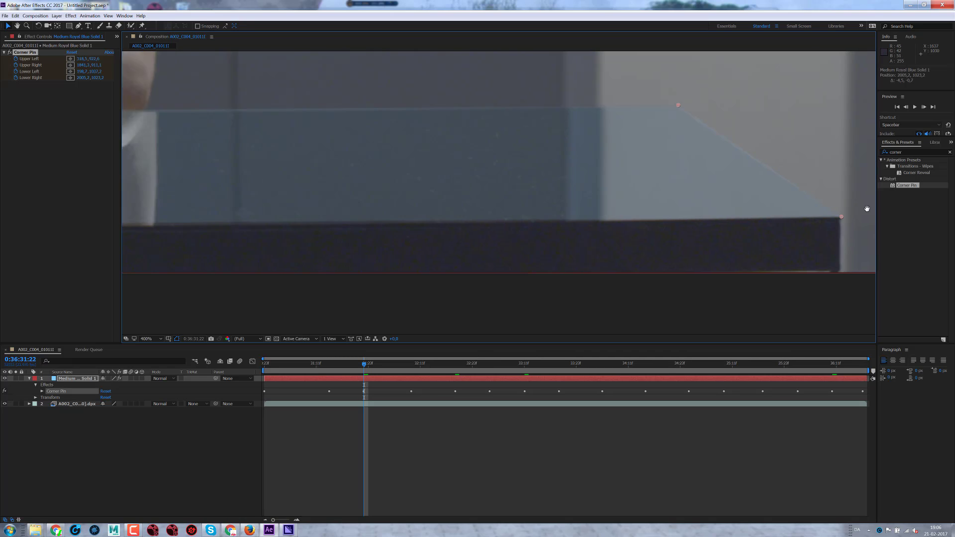
{"action": "left_click_drag", "start_coordinate": [866, 207], "coordinate": [283, 258]}
Fit all four corner pins to the glass tabletop corners at frame 0:36:31:07.
{"action": "left_click", "coordinate": [300, 368]}
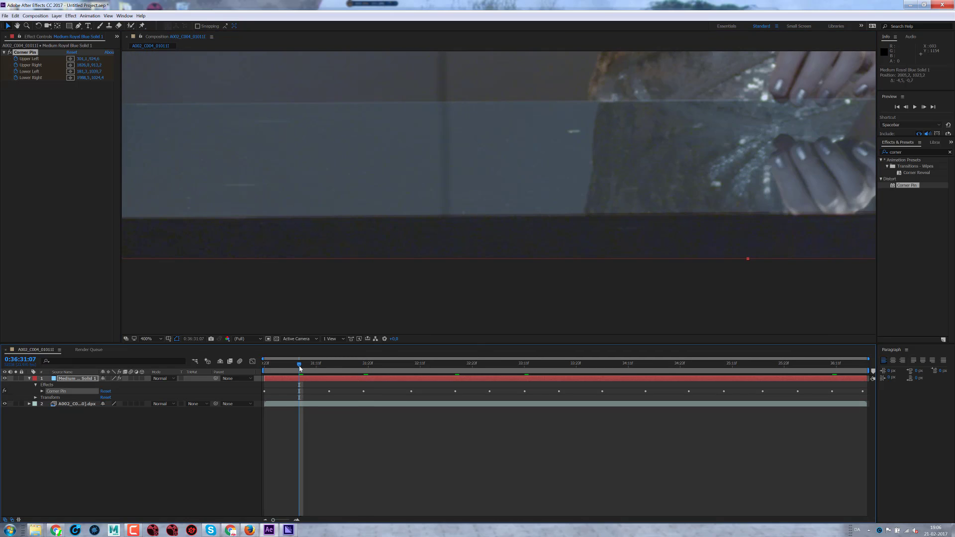
{"action": "left_click_drag", "start_coordinate": [348, 164], "coordinate": [666, 162]}
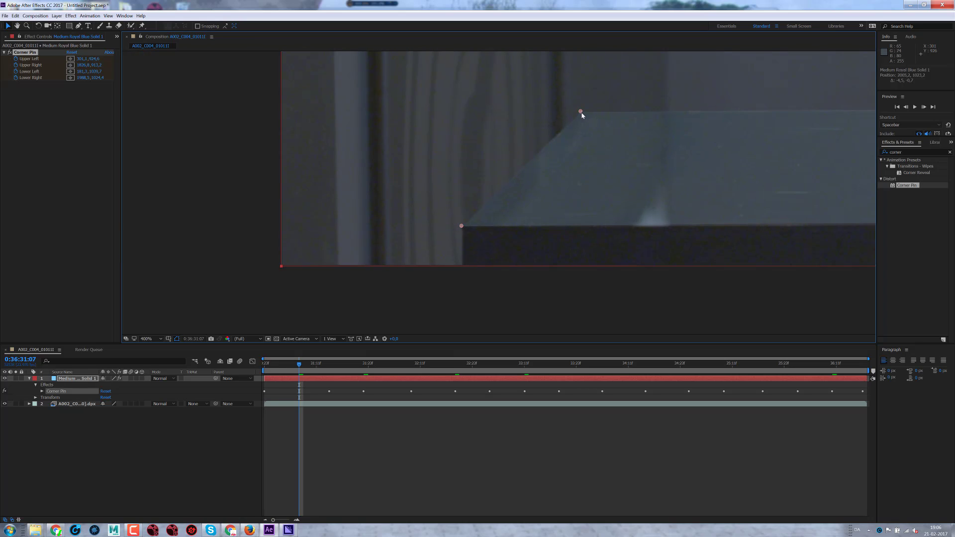
{"action": "left_click_drag", "start_coordinate": [581, 113], "coordinate": [580, 113]}
{"action": "left_click_drag", "start_coordinate": [462, 227], "coordinate": [463, 226]}
{"action": "scroll", "coordinate": [271, 174], "scroll_direction": "right", "scroll_amount": 5}
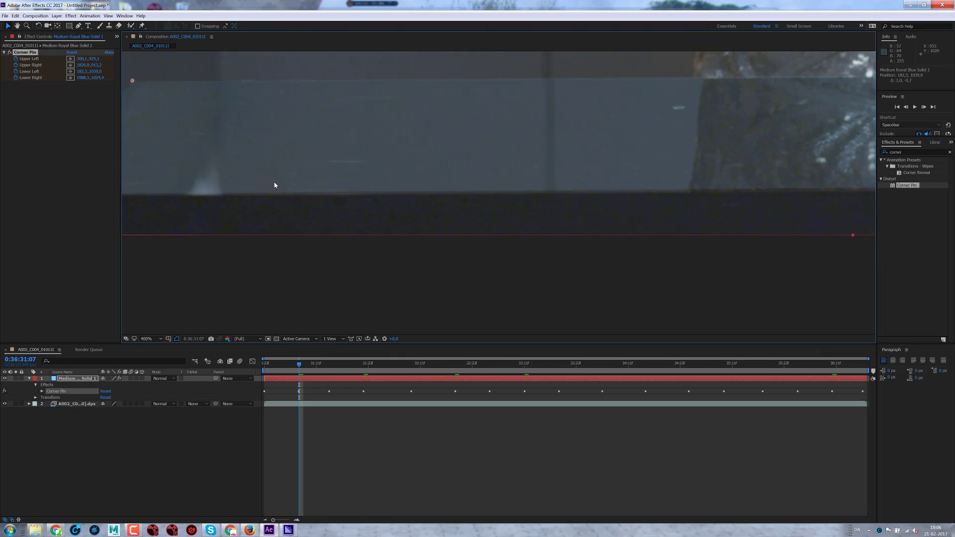
{"action": "scroll", "coordinate": [299, 169], "scroll_direction": "right", "scroll_amount": 5}
{"action": "scroll", "coordinate": [448, 169], "scroll_direction": "right", "scroll_amount": 5}
{"action": "key", "text": "v"}
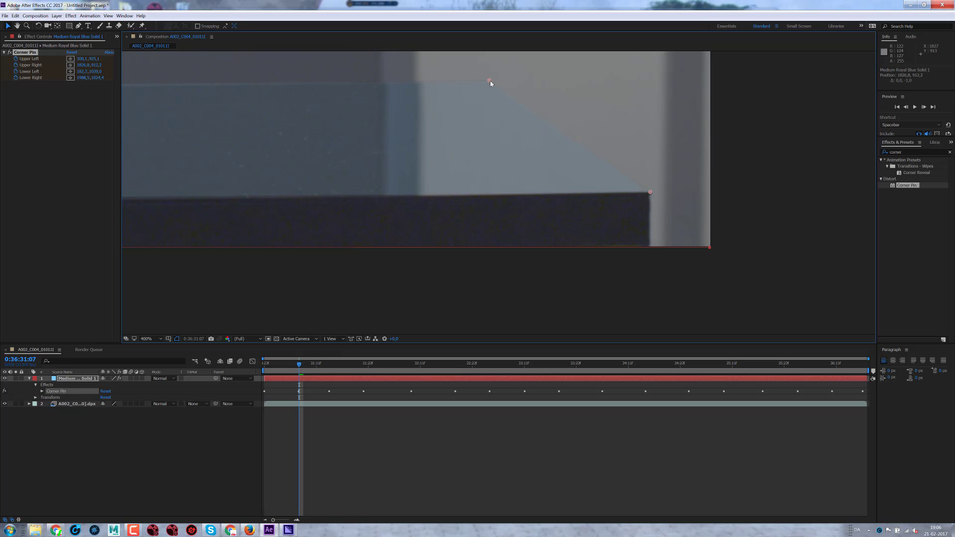
{"action": "left_click_drag", "start_coordinate": [491, 83], "coordinate": [490, 84]}
{"action": "left_click_drag", "start_coordinate": [651, 193], "coordinate": [652, 193]}
{"action": "scroll", "coordinate": [416, 204], "scroll_direction": "down", "scroll_amount": 8}
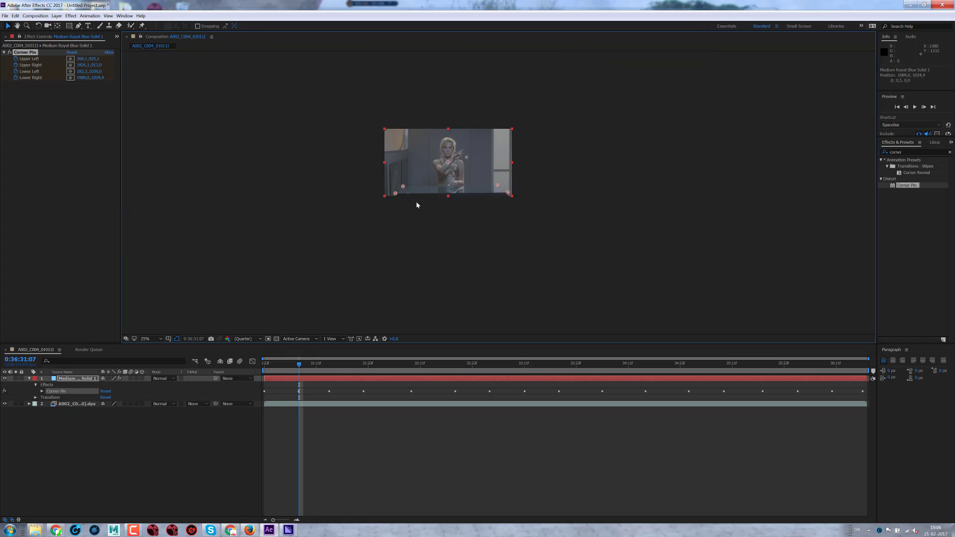
{"action": "scroll", "coordinate": [466, 219], "scroll_direction": "up", "scroll_amount": 4}
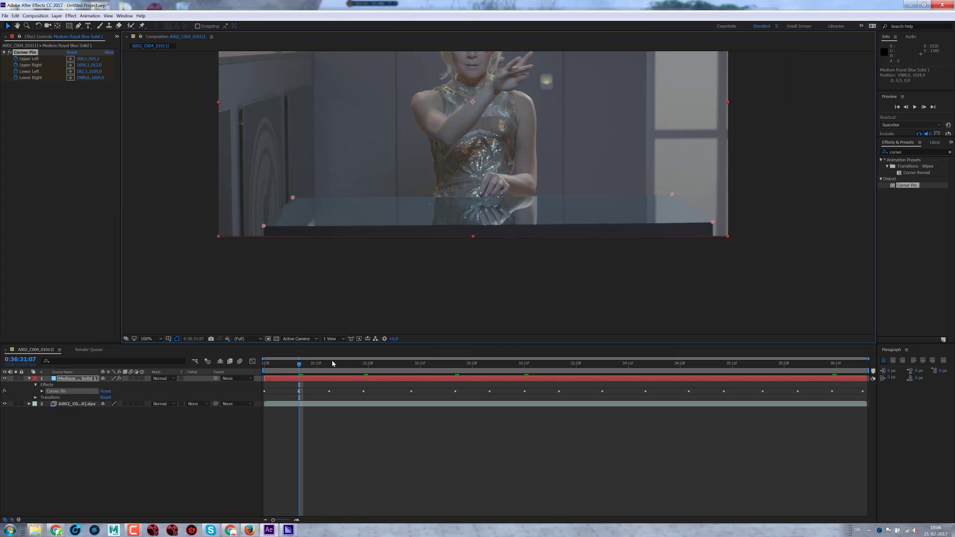
{"action": "key", "text": "space"}
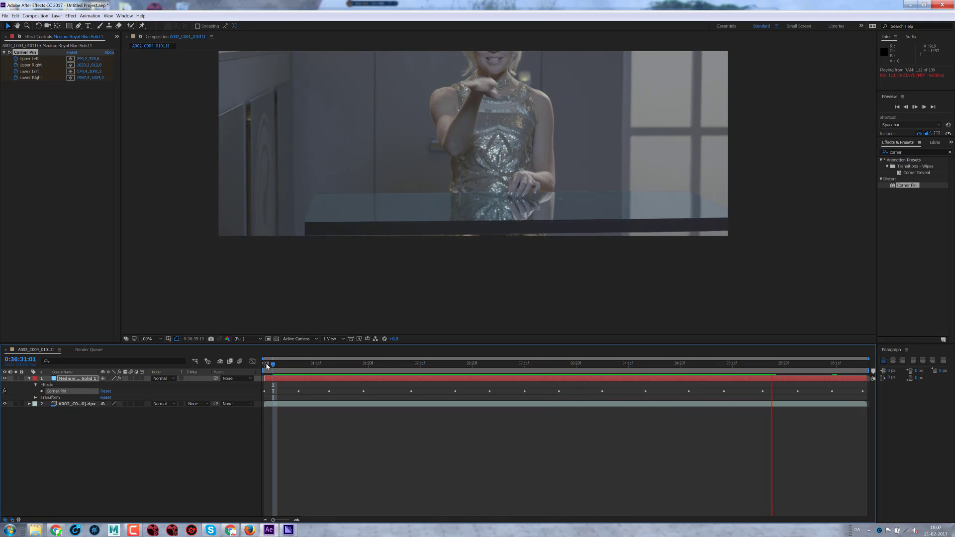
{"action": "key", "text": "space"}
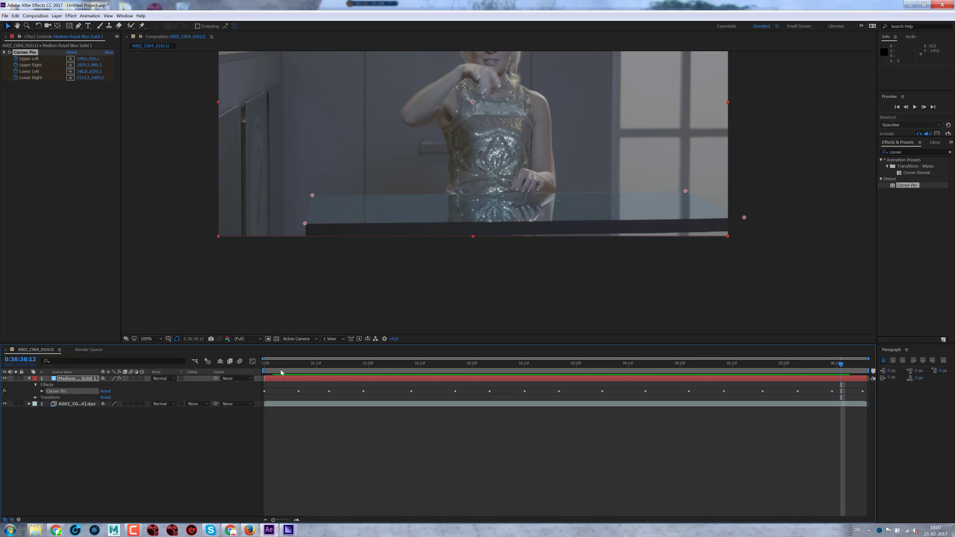
{"action": "left_click_drag", "start_coordinate": [281, 372], "coordinate": [259, 371]}
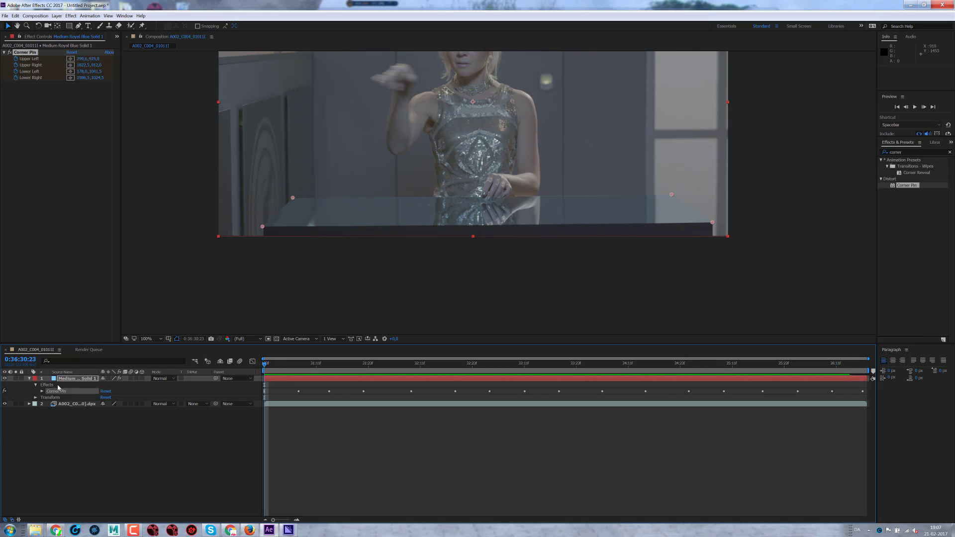
Select the solid layer and show layer names in the timeline.
{"action": "left_click", "coordinate": [55, 456]}
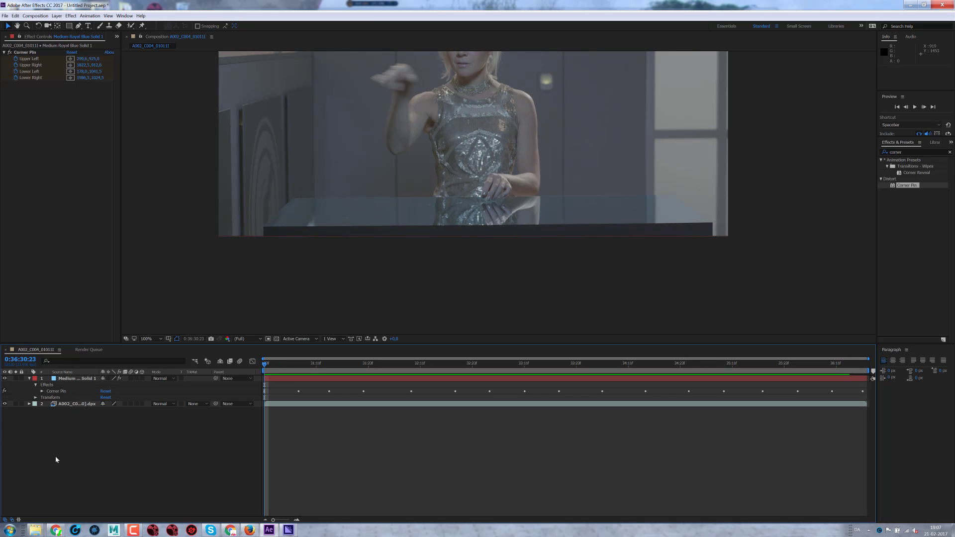
{"action": "left_click", "coordinate": [56, 393]}
{"action": "left_click", "coordinate": [65, 379]}
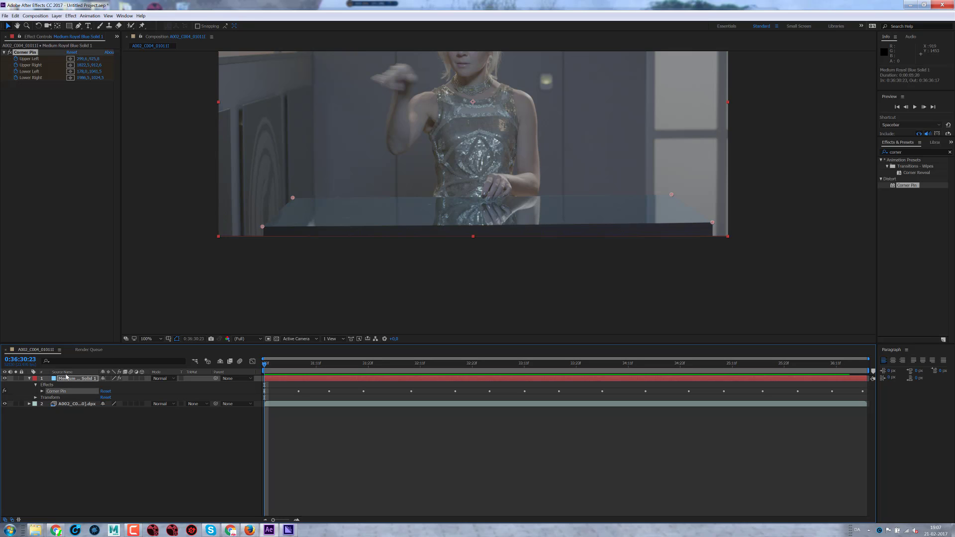
{"action": "left_click", "coordinate": [64, 372]}
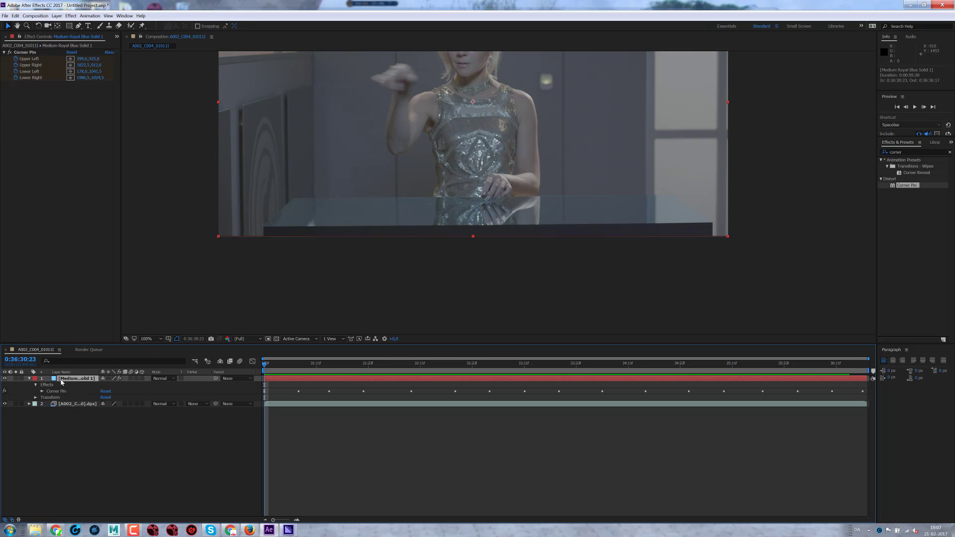
Pre-compose the solid with 'Leave all attributes' and reveal its Corner Pin keyframes.
{"action": "right_click", "coordinate": [62, 379]}
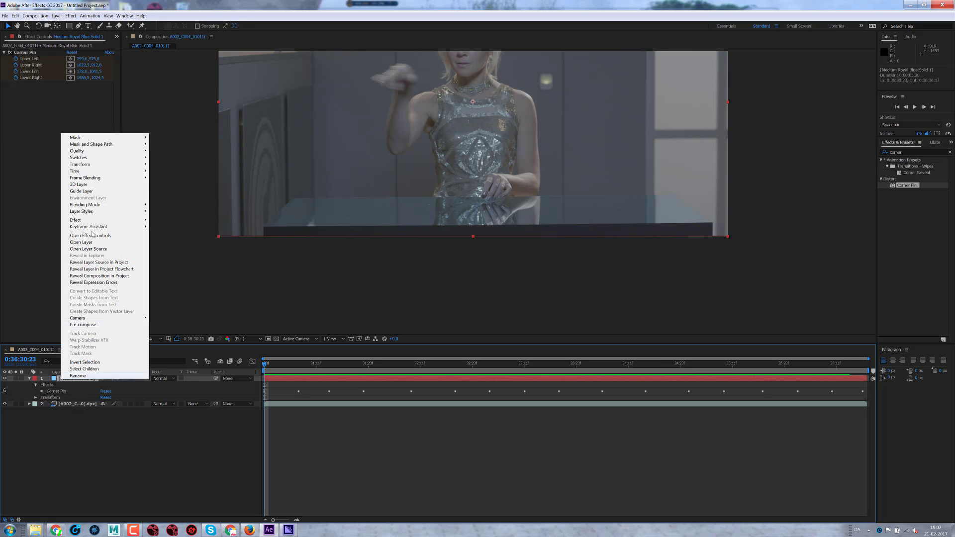
{"action": "left_click", "coordinate": [84, 325]}
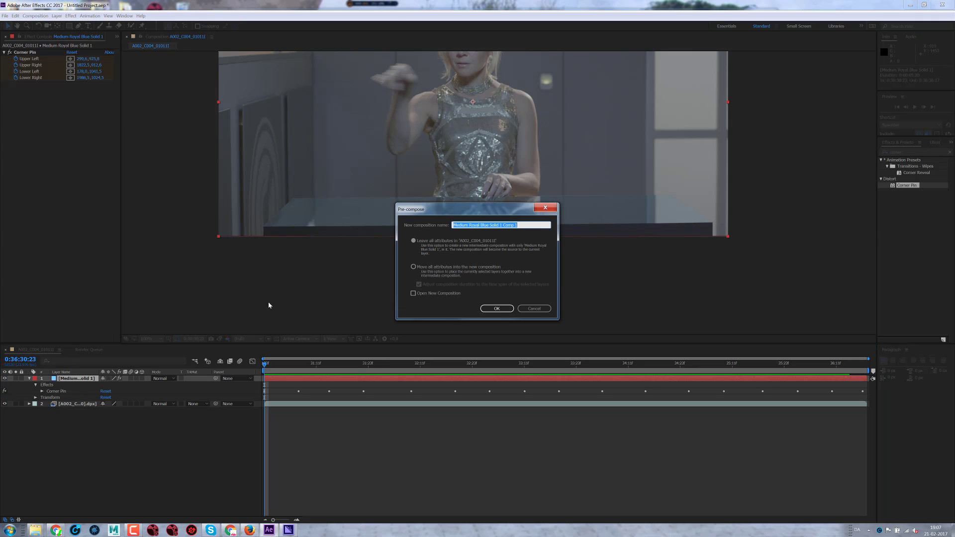
{"action": "left_click", "coordinate": [413, 267]}
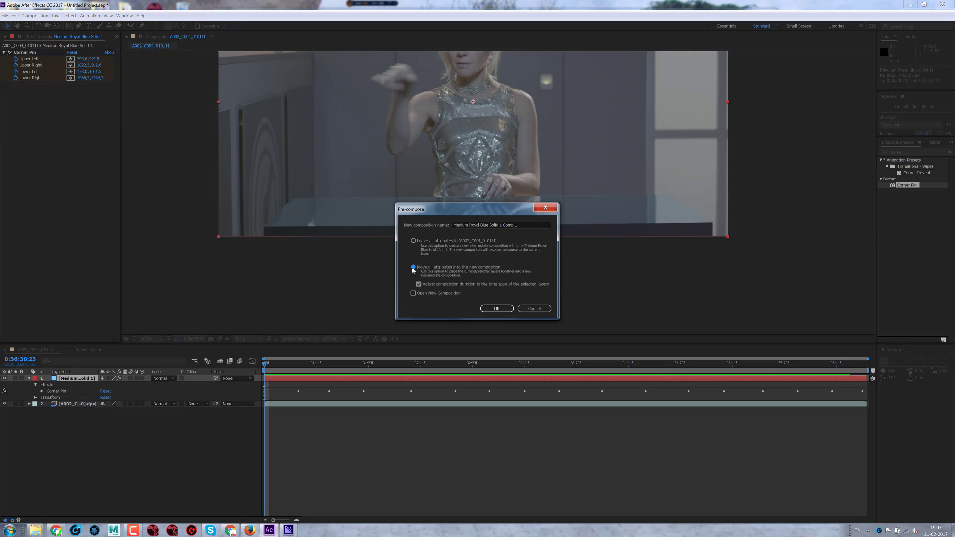
{"action": "left_click", "coordinate": [413, 244]}
{"action": "left_click", "coordinate": [491, 309]}
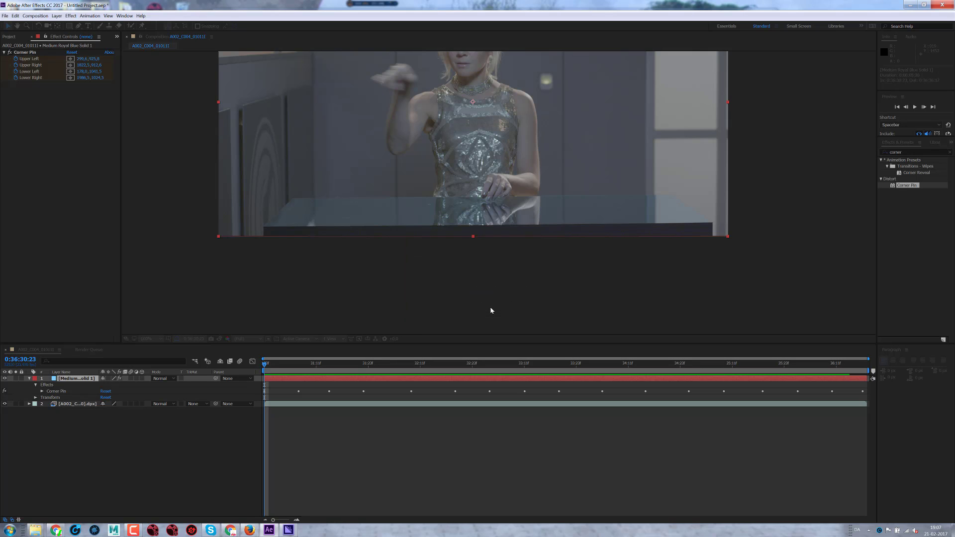
{"action": "left_click", "coordinate": [29, 378]}
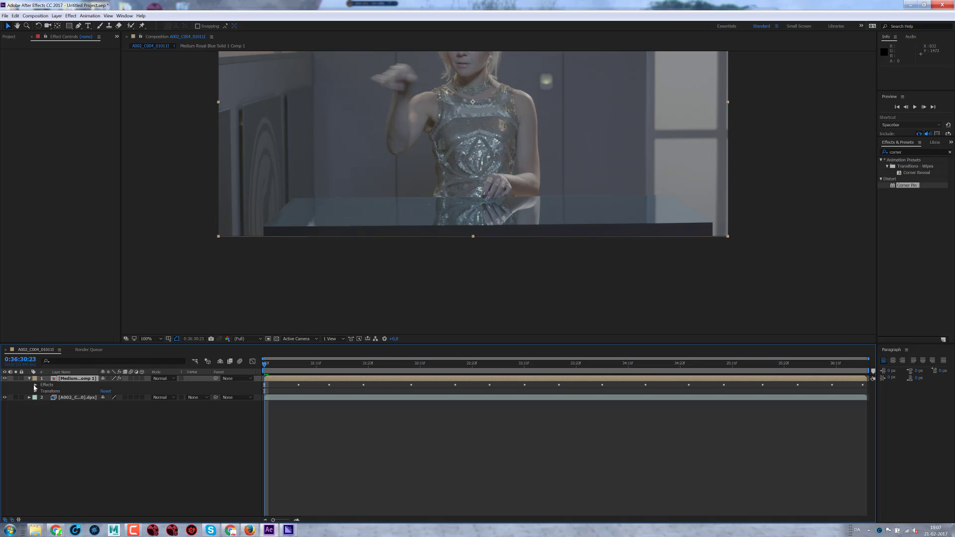
{"action": "left_click", "coordinate": [36, 384]}
Inside the precomp at 50% zoom, type 'Blah blah blah blah' and 'Divide and conquer!!!' on two lines.
{"action": "double_click", "coordinate": [70, 379]}
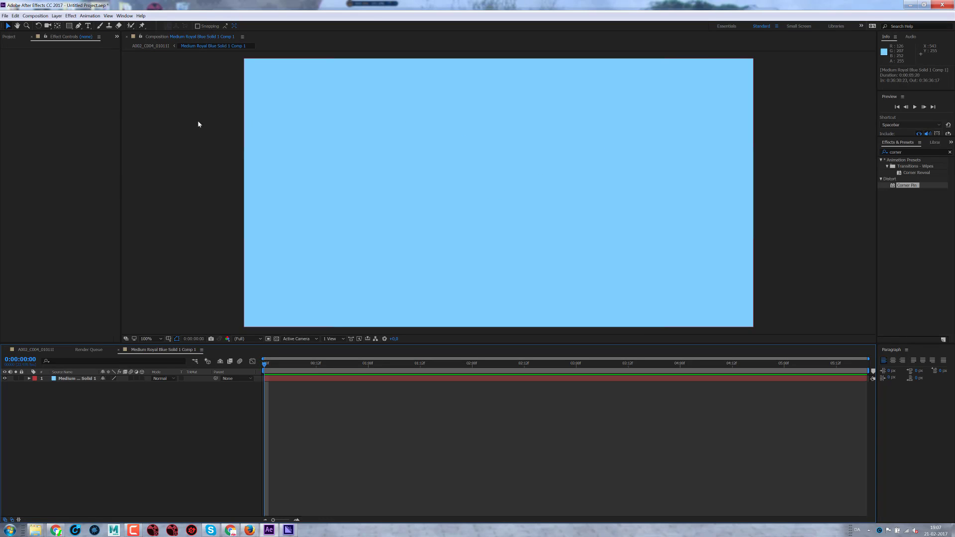
{"action": "key", "text": "comma"}
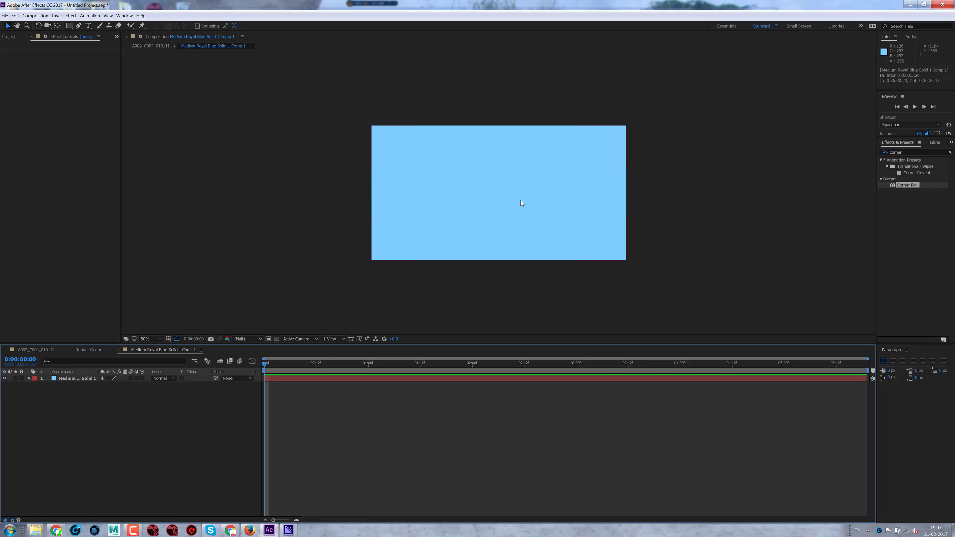
{"action": "left_click", "coordinate": [89, 26]}
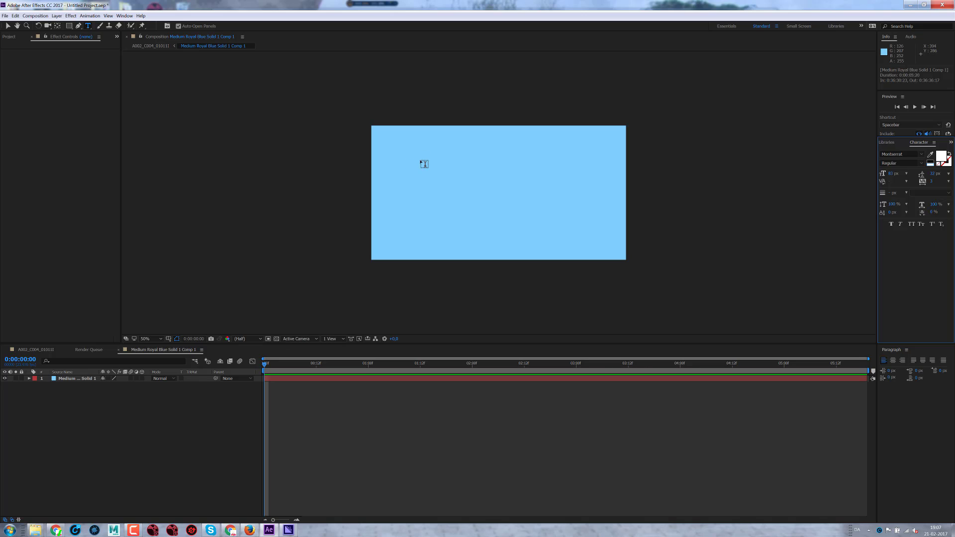
{"action": "left_click", "coordinate": [421, 160]}
{"action": "type", "text": "B"}
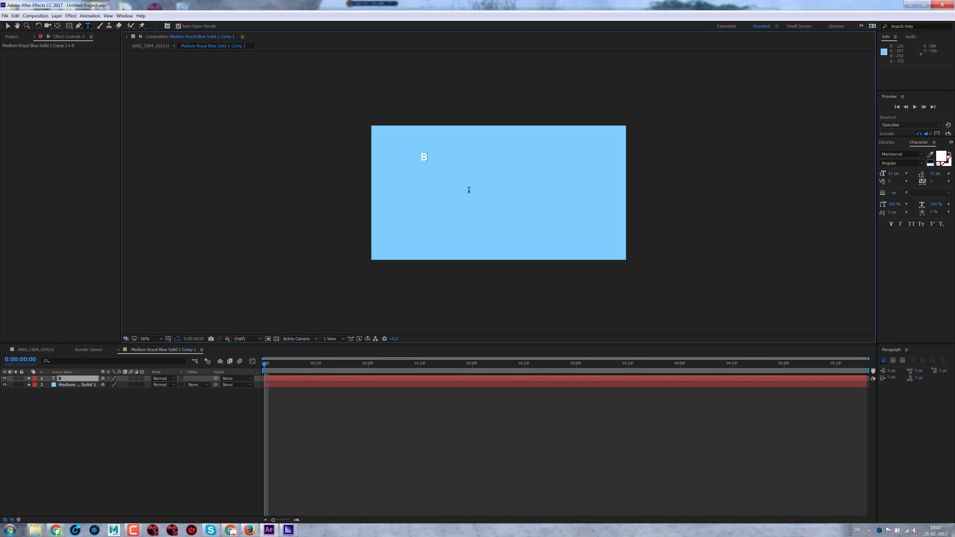
{"action": "type", "text": "lah blah"}
{"action": "type", "text": " blah blah"}
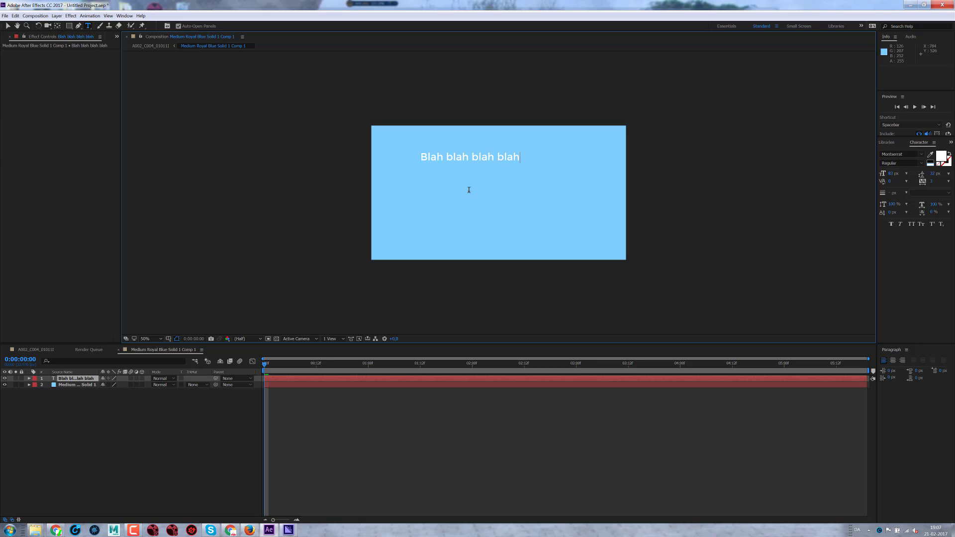
{"action": "key", "text": "Return"}
{"action": "type", "text": "Divide an"}
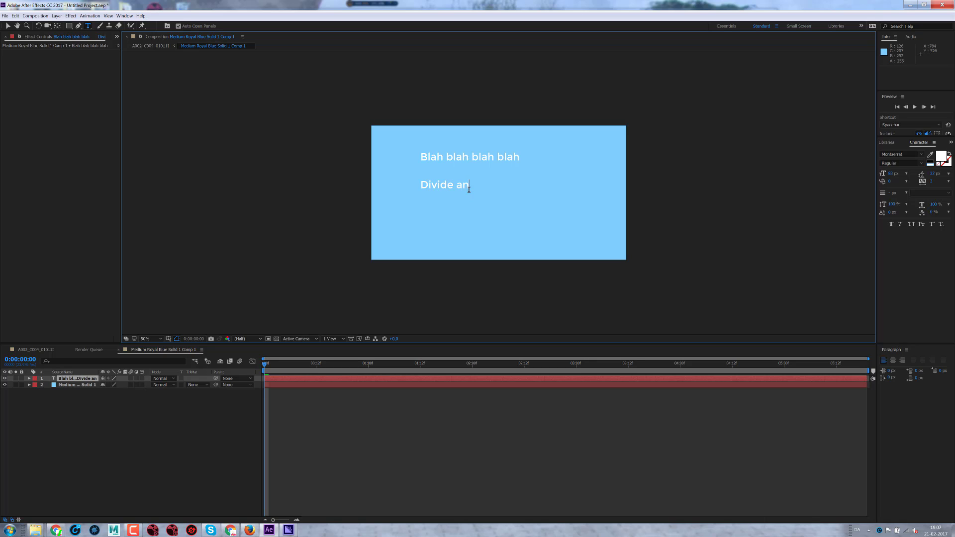
{"action": "type", "text": "d conque"}
{"action": "type", "text": "r!!!"}
Change the precomp solid's colour from light blue to a dark navy blue-grey in Solid Settings.
{"action": "left_click", "coordinate": [61, 385]}
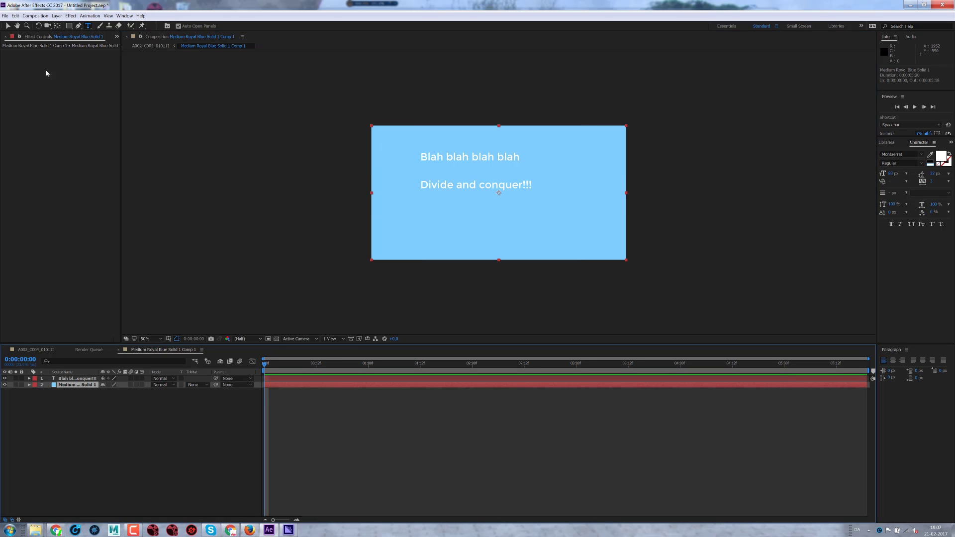
{"action": "left_click", "coordinate": [56, 16]}
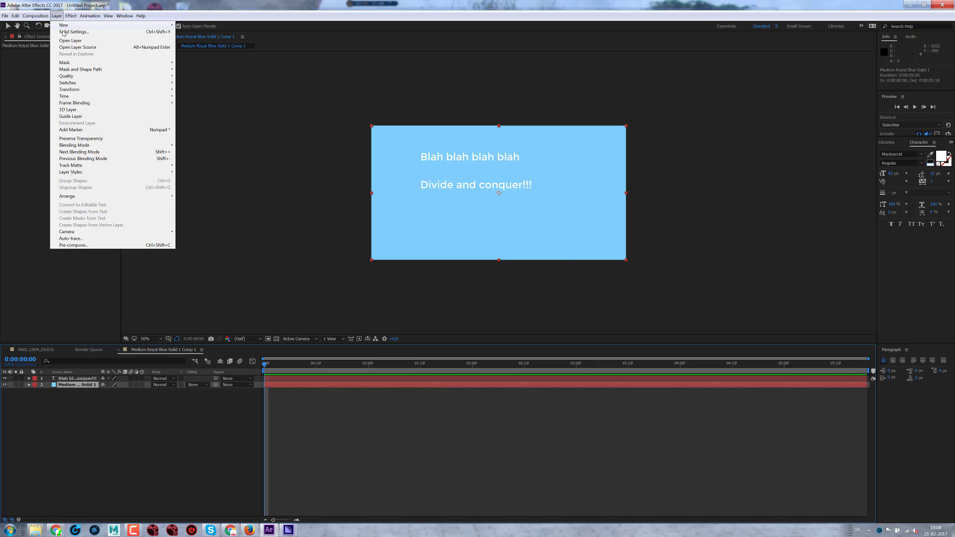
{"action": "left_click", "coordinate": [64, 32]}
{"action": "left_click", "coordinate": [481, 303]}
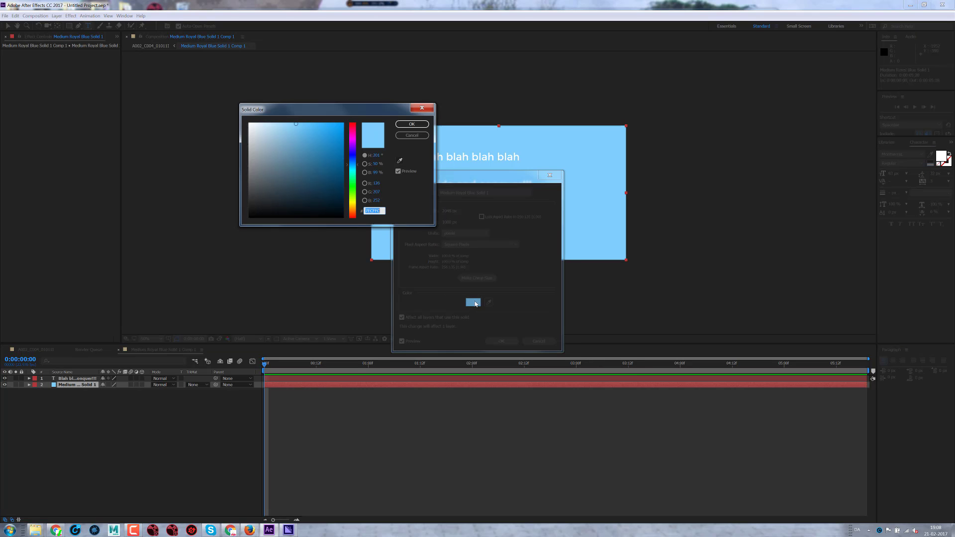
{"action": "left_click_drag", "start_coordinate": [374, 172], "coordinate": [345, 173]}
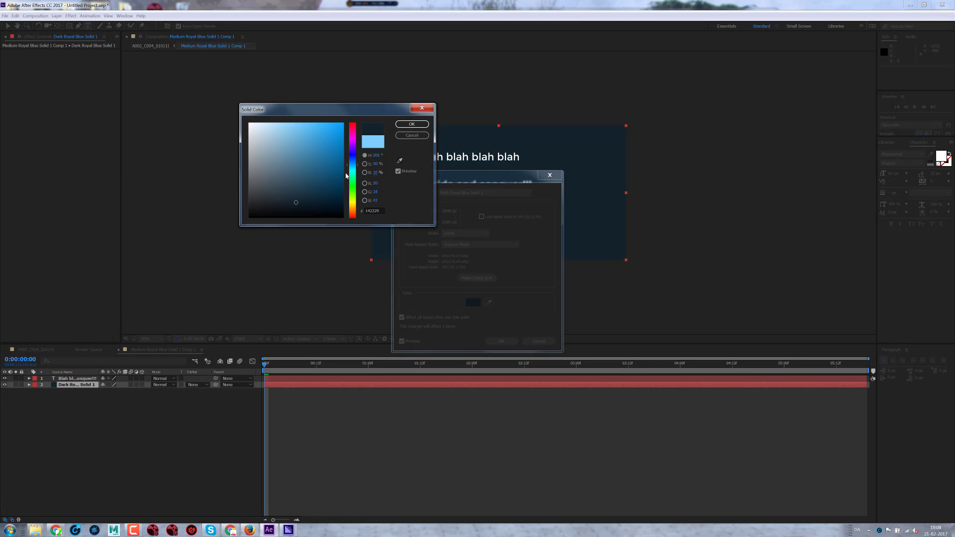
{"action": "left_click", "coordinate": [412, 124]}
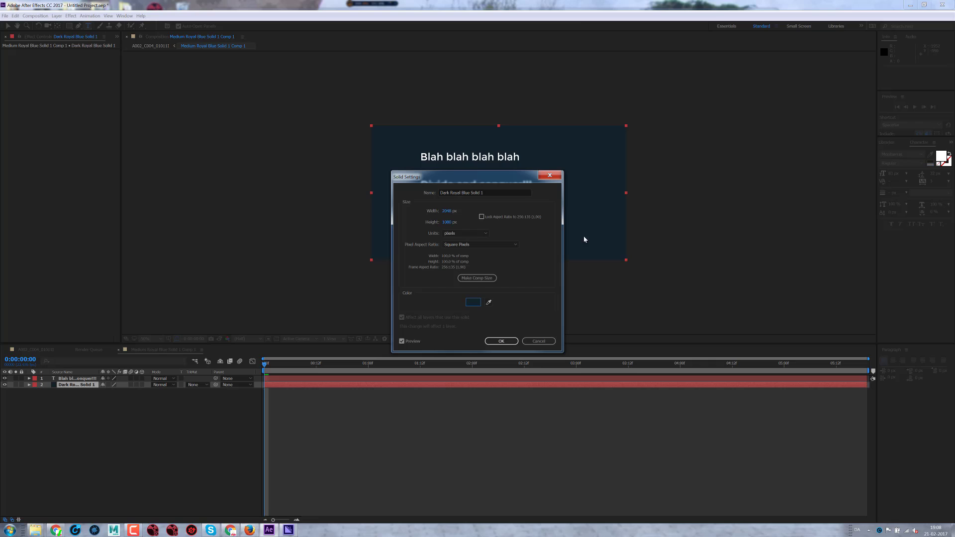
{"action": "left_click", "coordinate": [503, 341]}
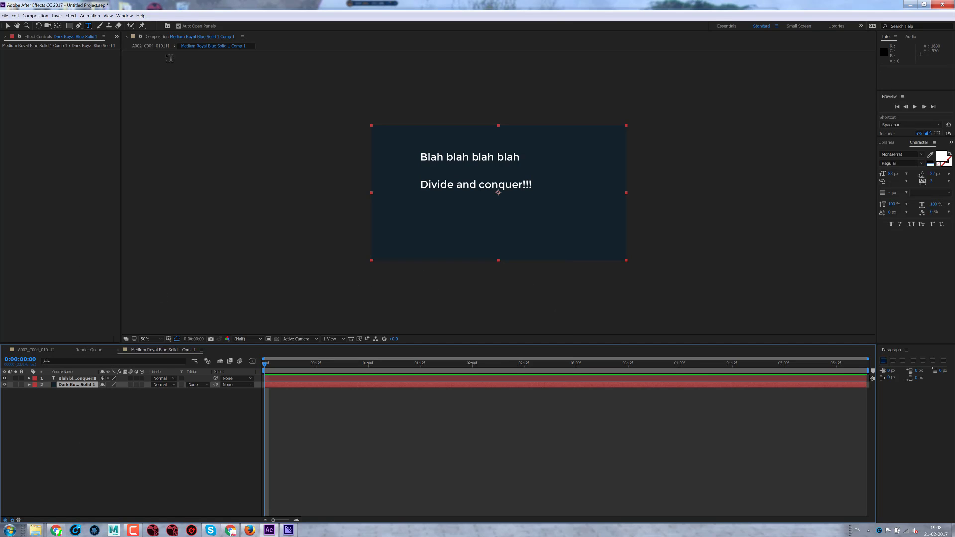
Preview the pinned precomp in footage comp A002_C004_010111, then reopen the text precomp.
{"action": "left_click", "coordinate": [151, 46]}
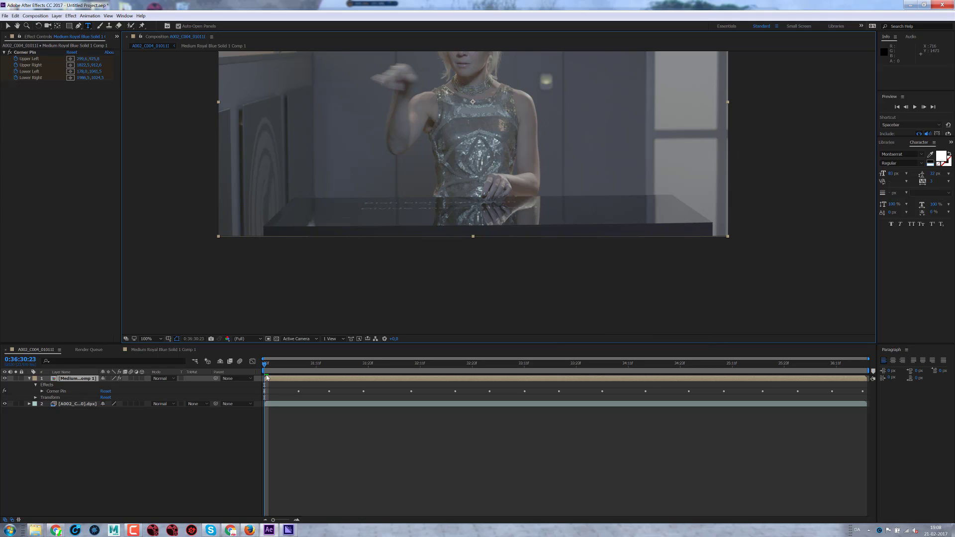
{"action": "key", "text": "space"}
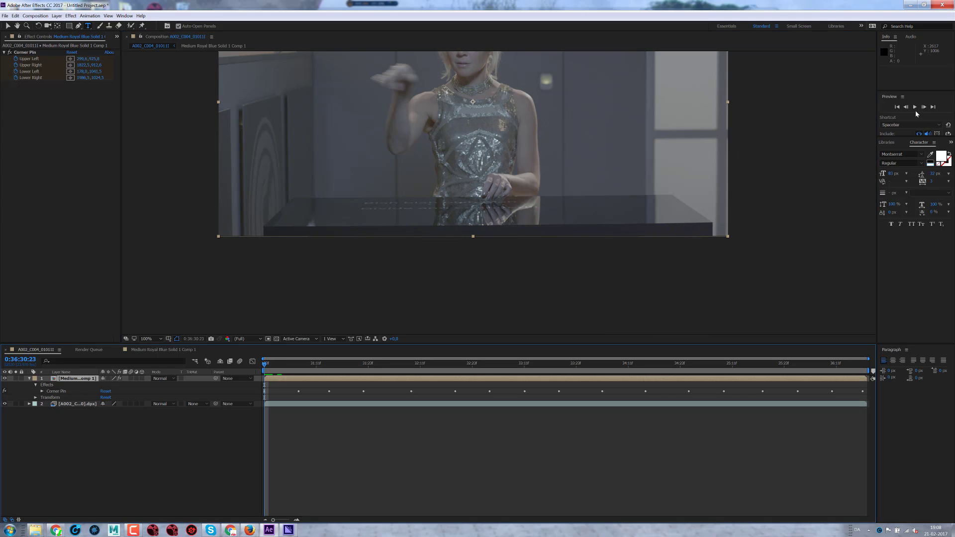
{"action": "left_click", "coordinate": [904, 107]}
{"action": "key", "text": "space"}
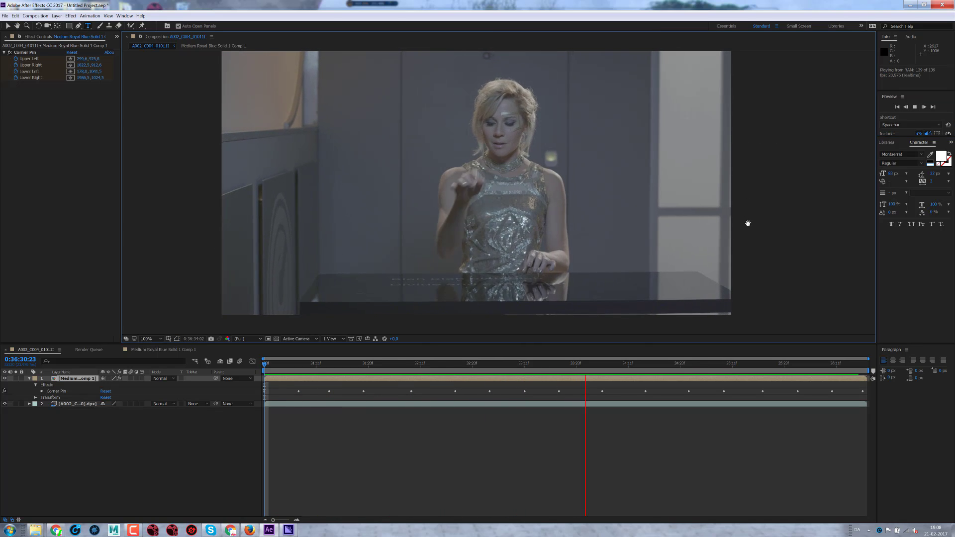
{"action": "left_click", "coordinate": [916, 107]}
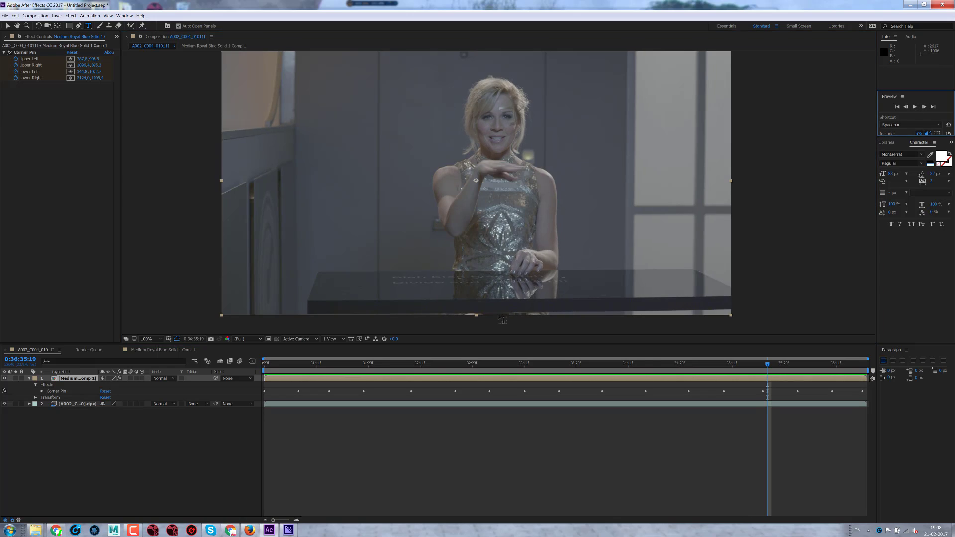
{"action": "double_click", "coordinate": [65, 379]}
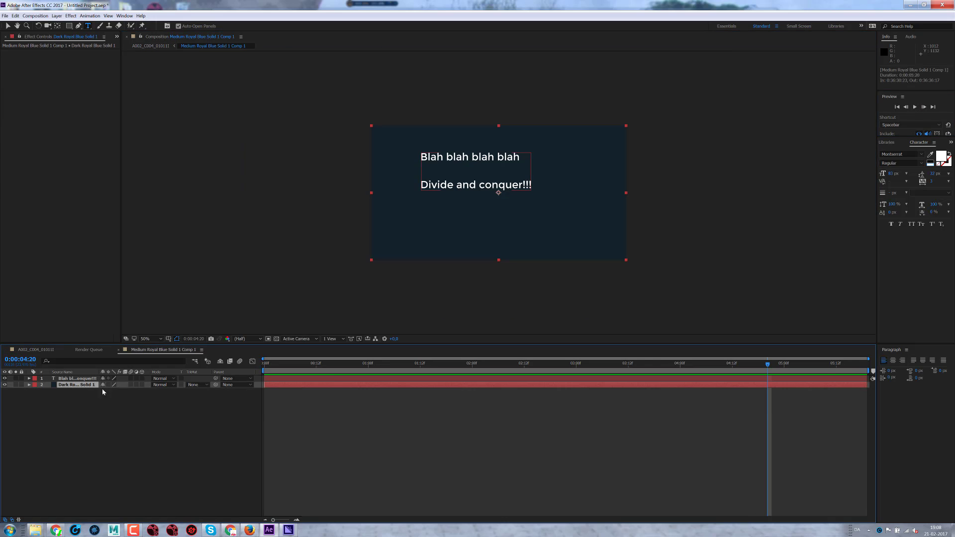
Flip the two-line text vertically to -100% Y scale and move it lower.
{"action": "left_click", "coordinate": [69, 380]}
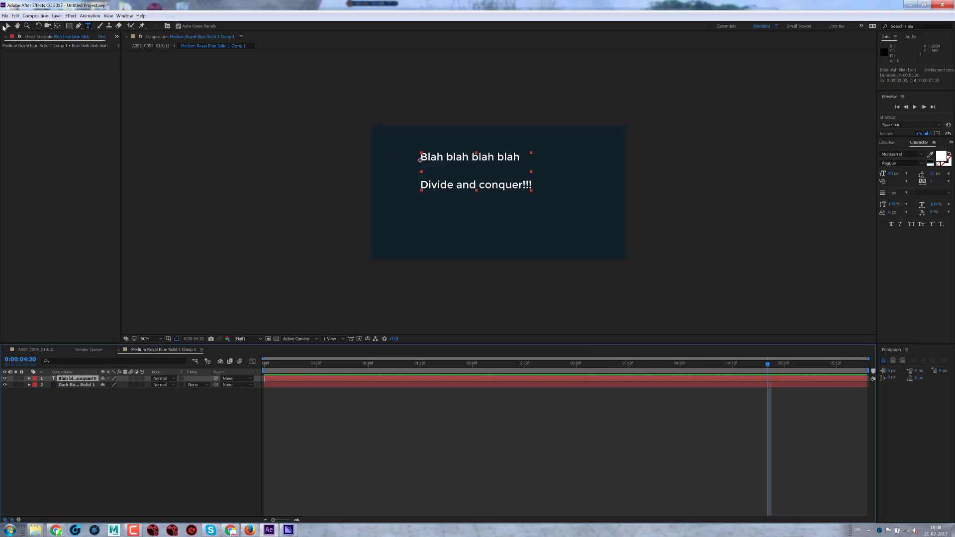
{"action": "left_click", "coordinate": [6, 27]}
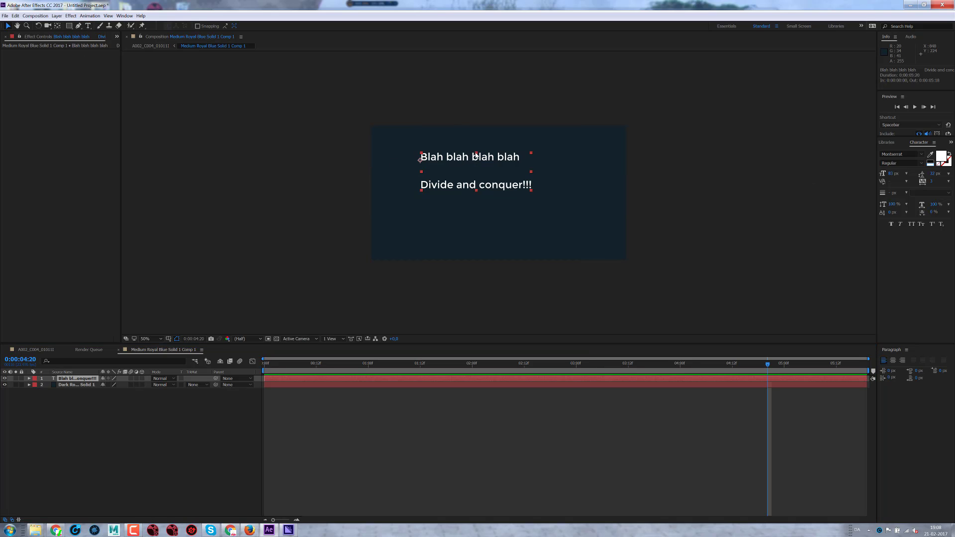
{"action": "left_click_drag", "start_coordinate": [476, 191], "coordinate": [483, 177]}
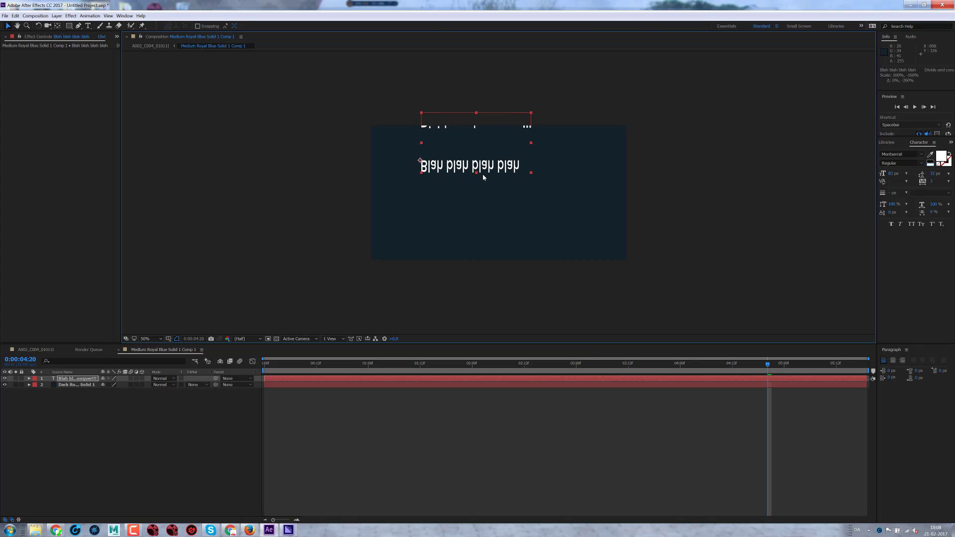
{"action": "left_click_drag", "start_coordinate": [530, 178], "coordinate": [538, 225]}
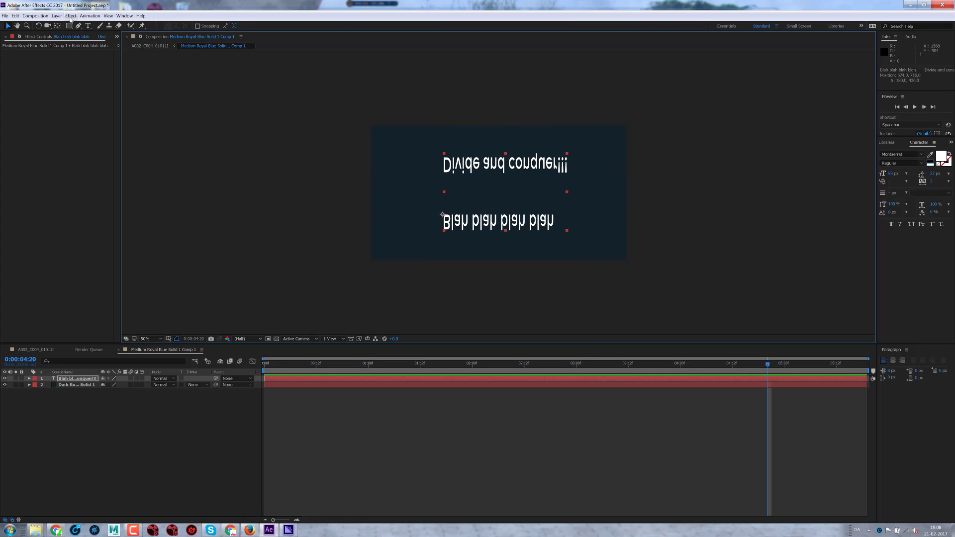
Show Effects & Presets with the search cleared and Animation Presets expanded, time at the start.
{"action": "left_click", "coordinate": [87, 16]}
{"action": "mouse_move", "coordinate": [69, 14]}
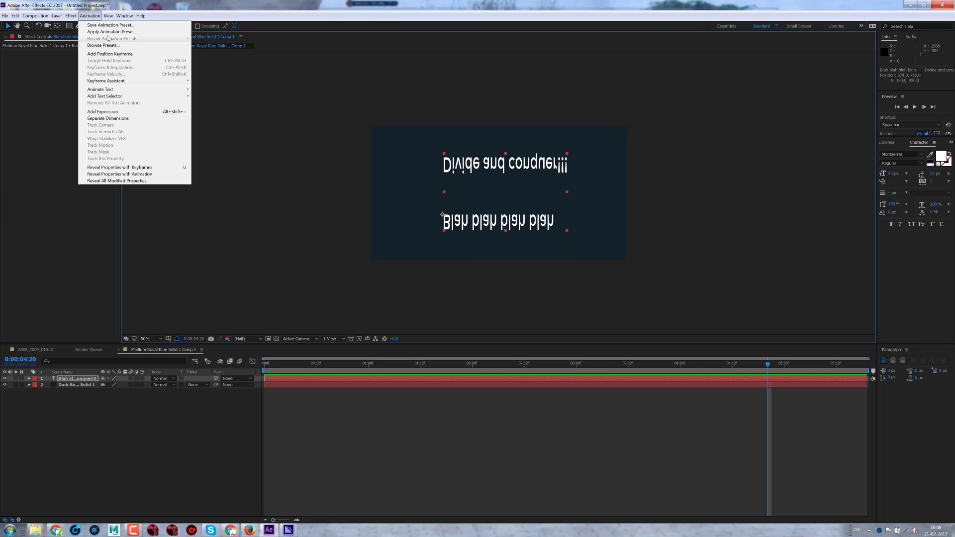
{"action": "left_click", "coordinate": [950, 143]}
{"action": "left_click", "coordinate": [926, 152]}
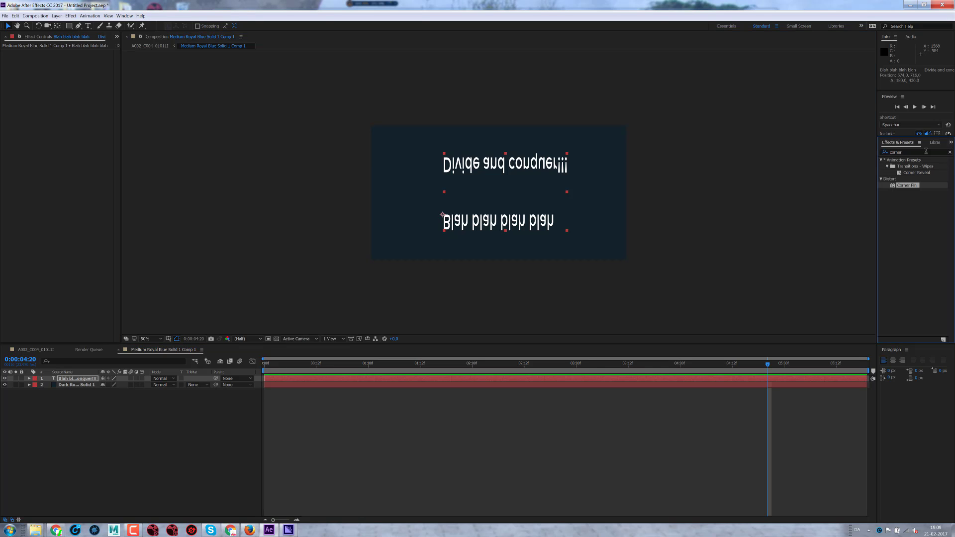
{"action": "left_click", "coordinate": [950, 152]}
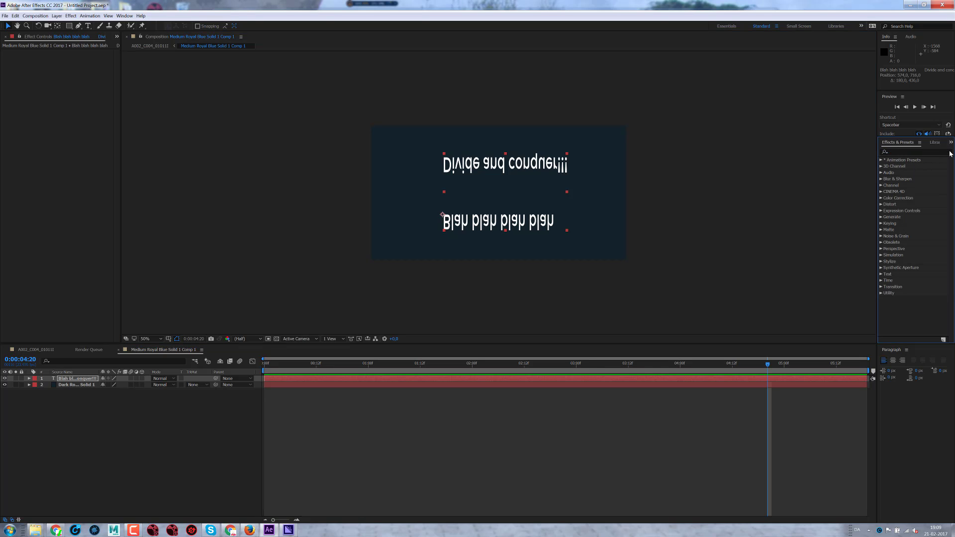
{"action": "left_click", "coordinate": [880, 160]}
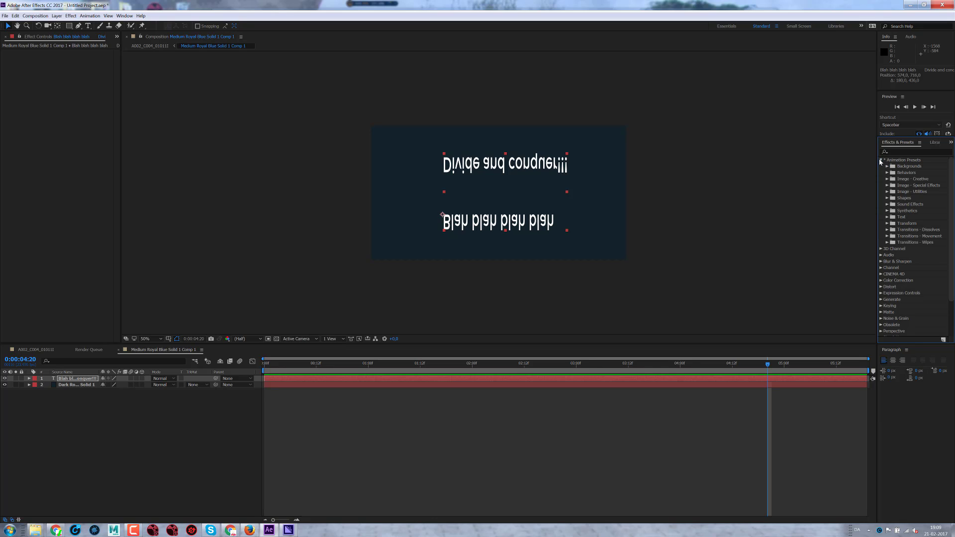
{"action": "mouse_move", "coordinate": [284, 367]}
{"action": "left_mouse_down"}
{"action": "mouse_move", "coordinate": [264, 367]}
{"action": "mouse_move", "coordinate": [291, 366]}
{"action": "left_mouse_up"}
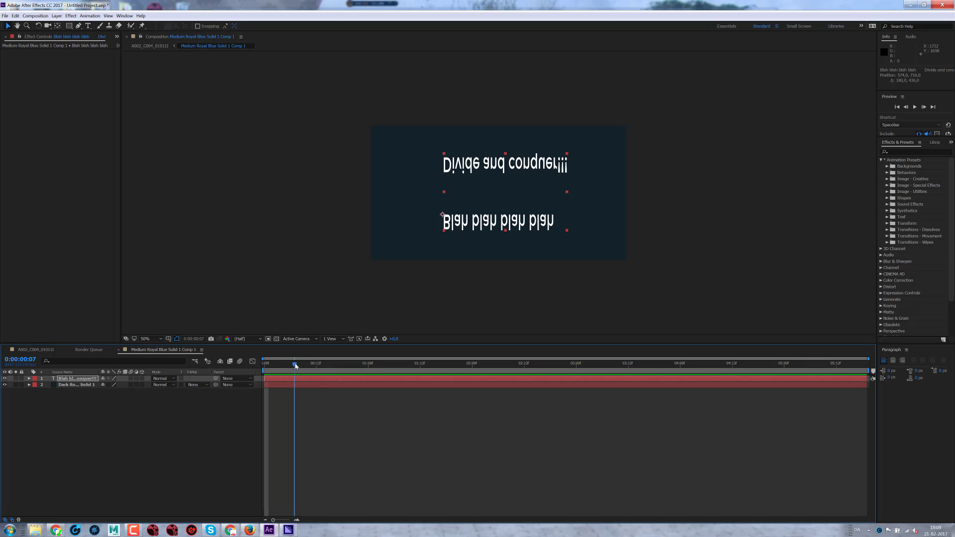
Apply the Text > Animate In > Drop In By Character preset and scrub to check it.
{"action": "left_click", "coordinate": [888, 217]}
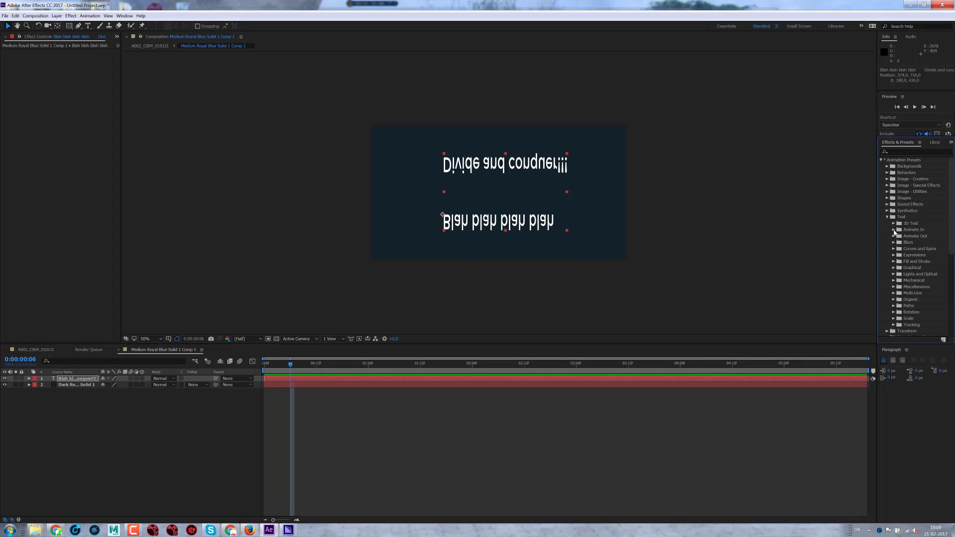
{"action": "left_click", "coordinate": [894, 230]}
{"action": "scroll", "coordinate": [948, 248], "scroll_direction": "down", "scroll_amount": 3}
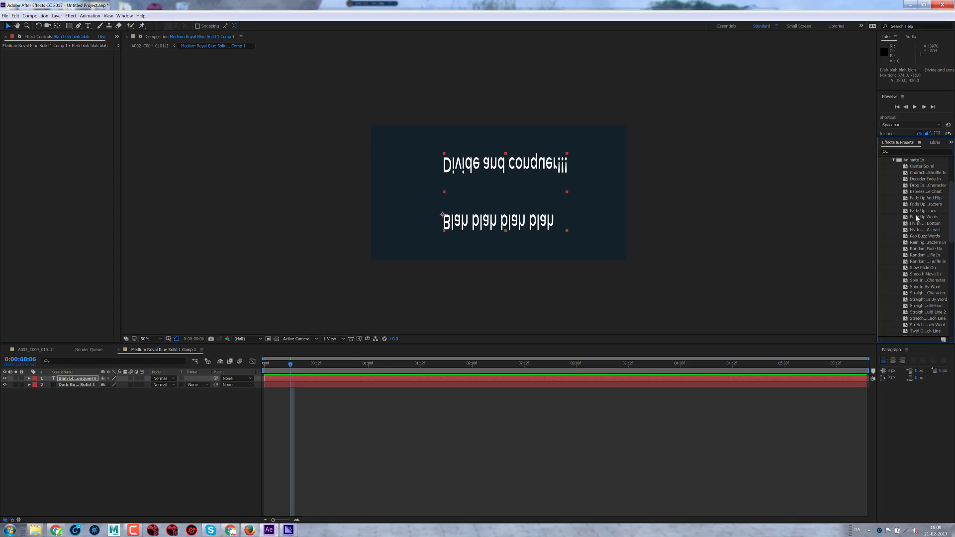
{"action": "left_click", "coordinate": [916, 186]}
{"action": "double_click", "coordinate": [909, 186]}
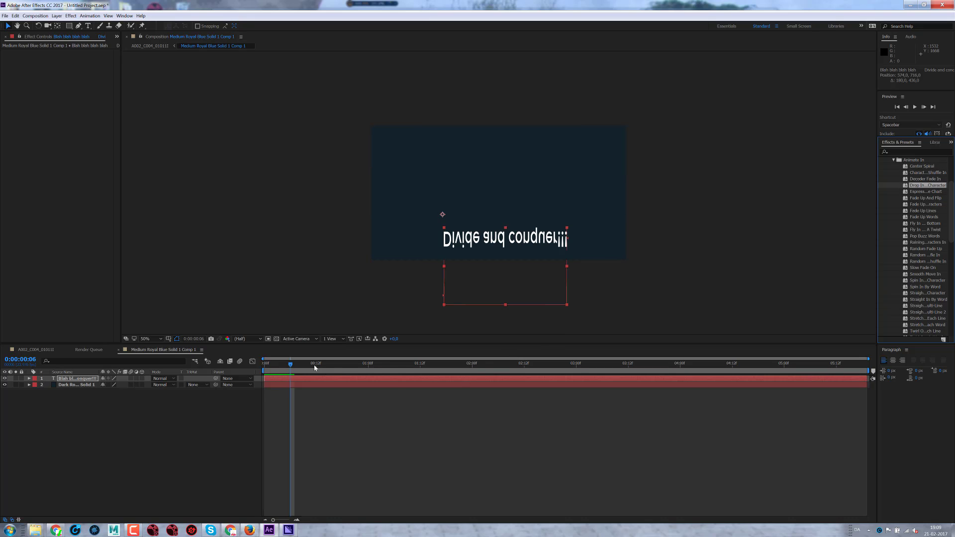
{"action": "left_click_drag", "start_coordinate": [314, 368], "coordinate": [355, 382]}
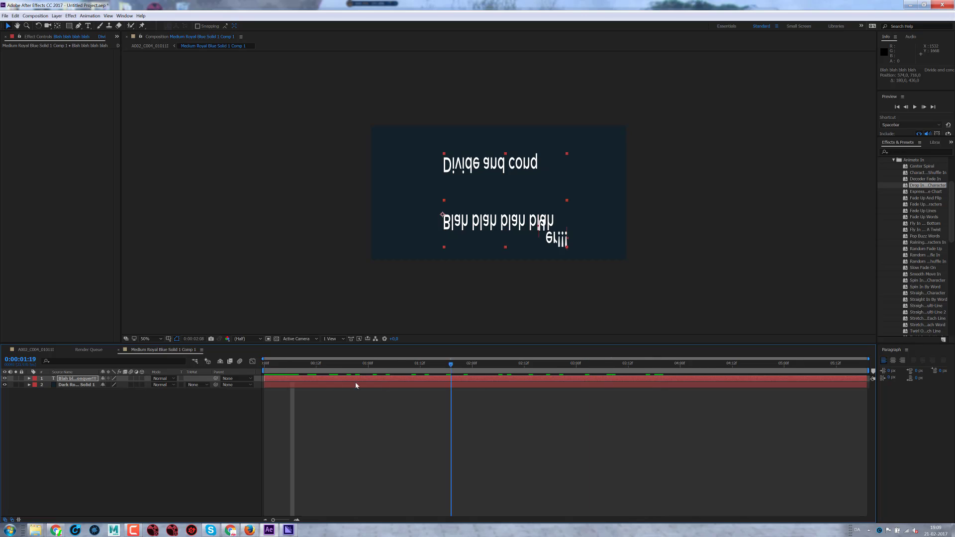
{"action": "key", "text": "Home"}
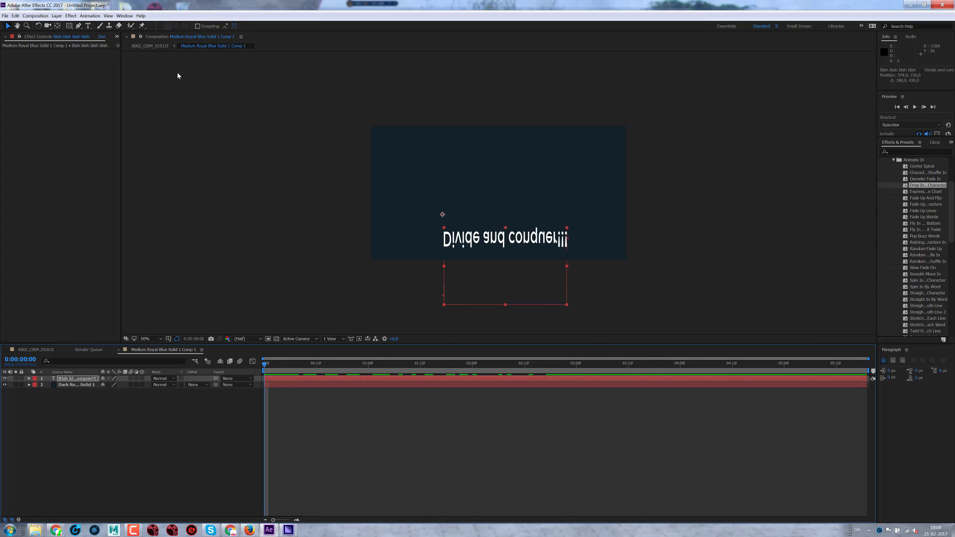
{"action": "left_click", "coordinate": [158, 46]}
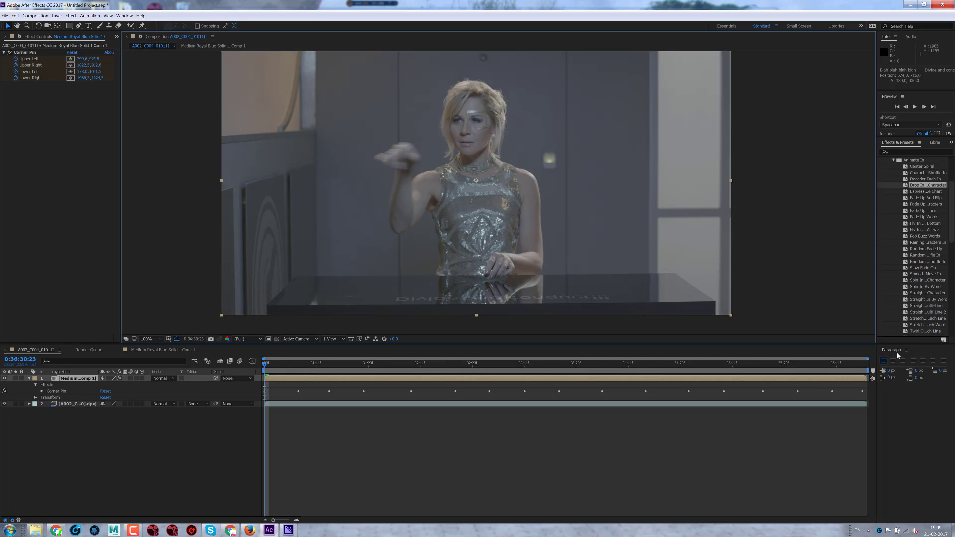
{"action": "left_click", "coordinate": [914, 107]}
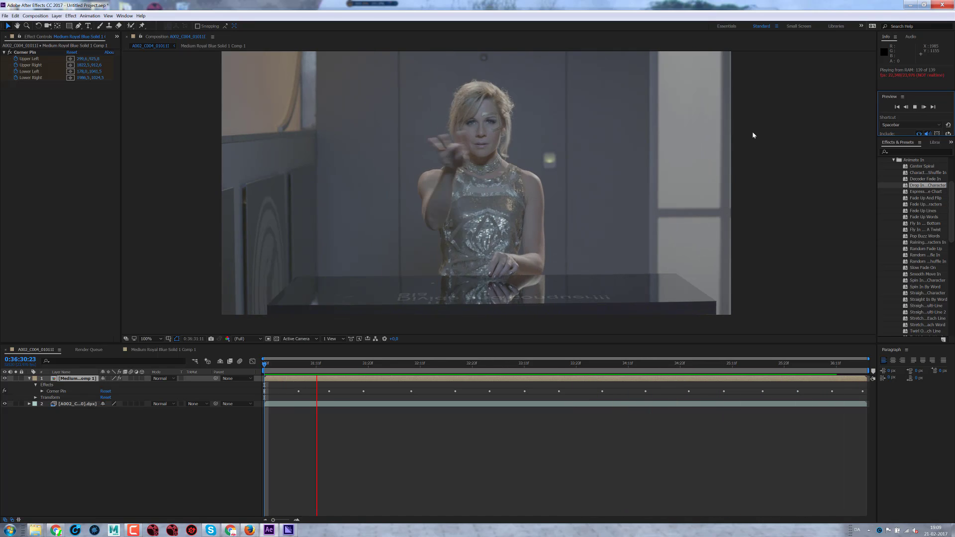
{"action": "key", "text": "space"}
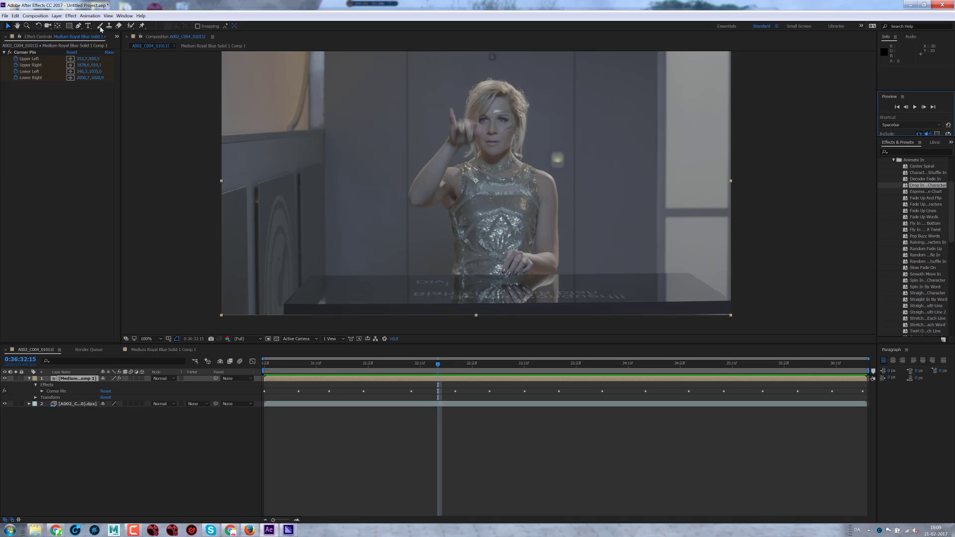
Type the upper-left caption 'Could still need a bit of fine tuning but we are close in few minutes'.
{"action": "left_click", "coordinate": [88, 26]}
{"action": "left_click", "coordinate": [298, 136]}
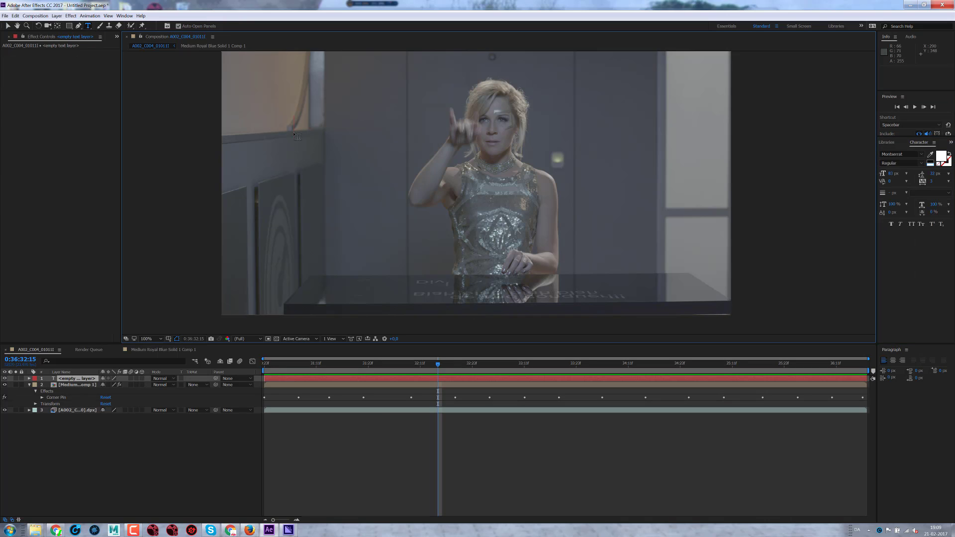
{"action": "type", "text": "Coul"}
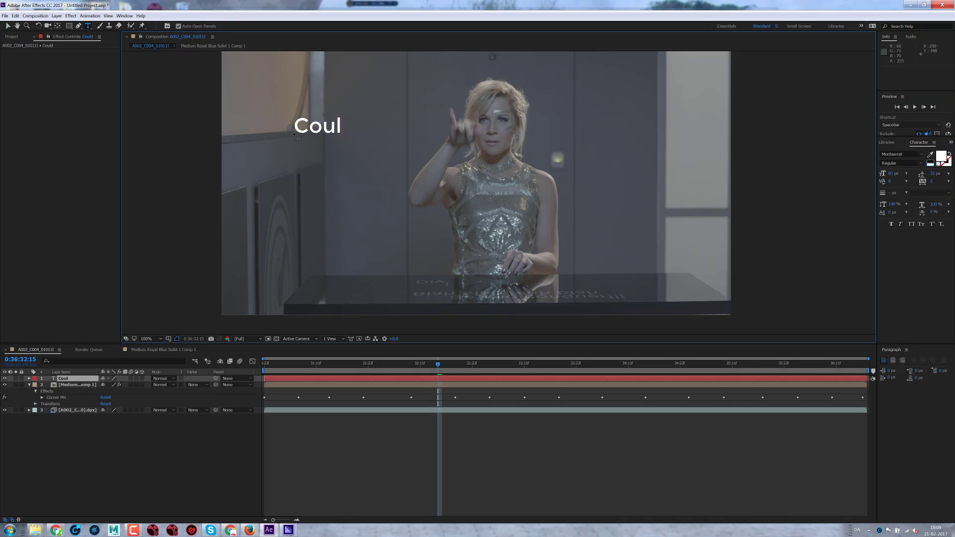
{"action": "type", "text": "d still n"}
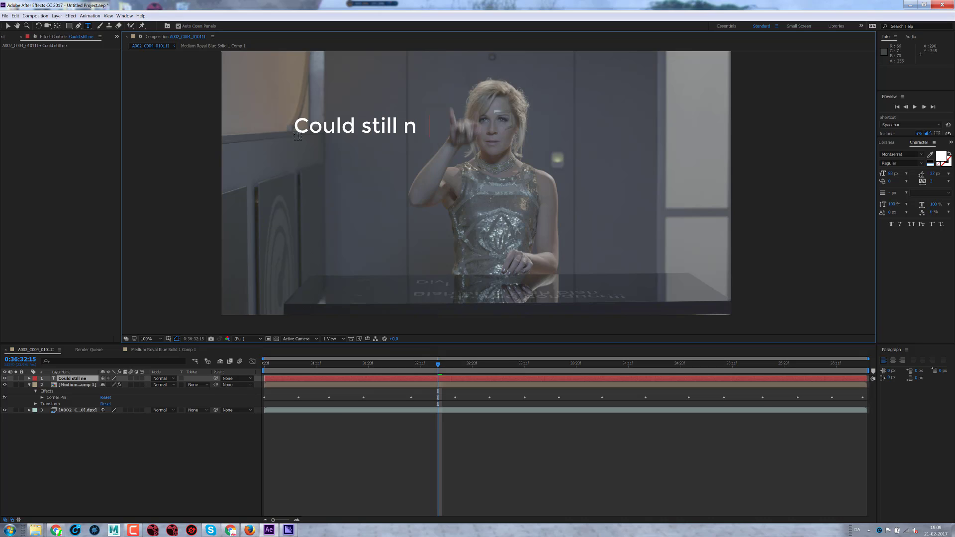
{"action": "type", "text": "eed a bit o"}
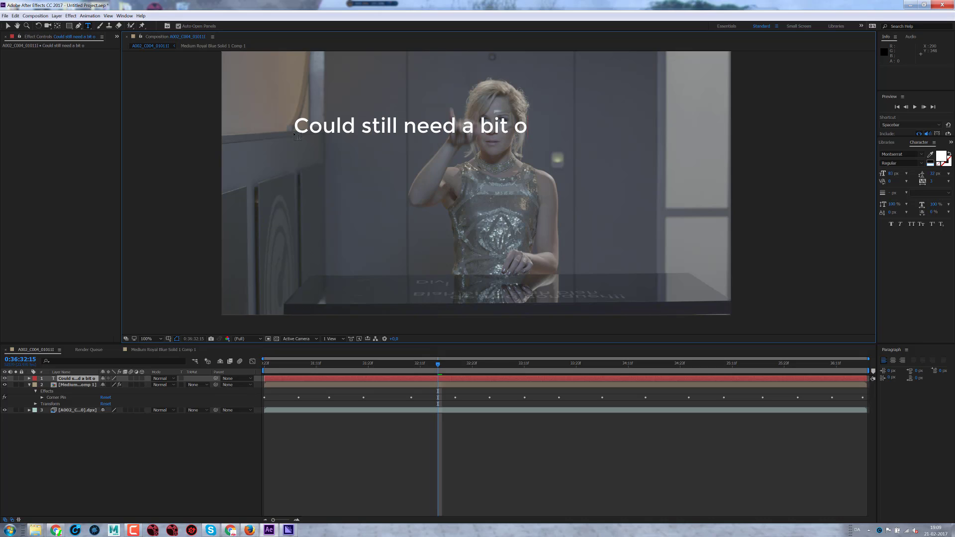
{"action": "type", "text": "f fine t"}
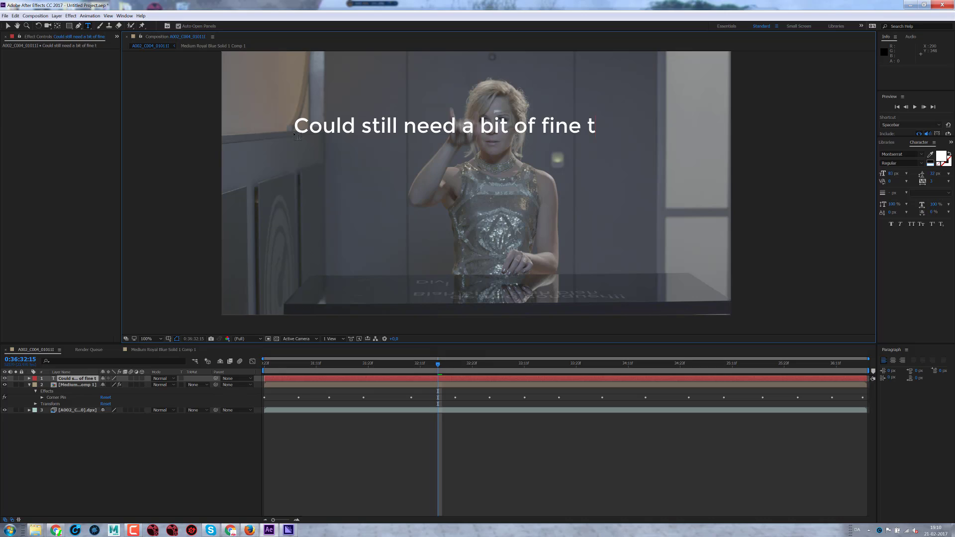
{"action": "type", "text": "uning b"}
{"action": "type", "text": "ut "}
{"action": "type", "text": "we ar"}
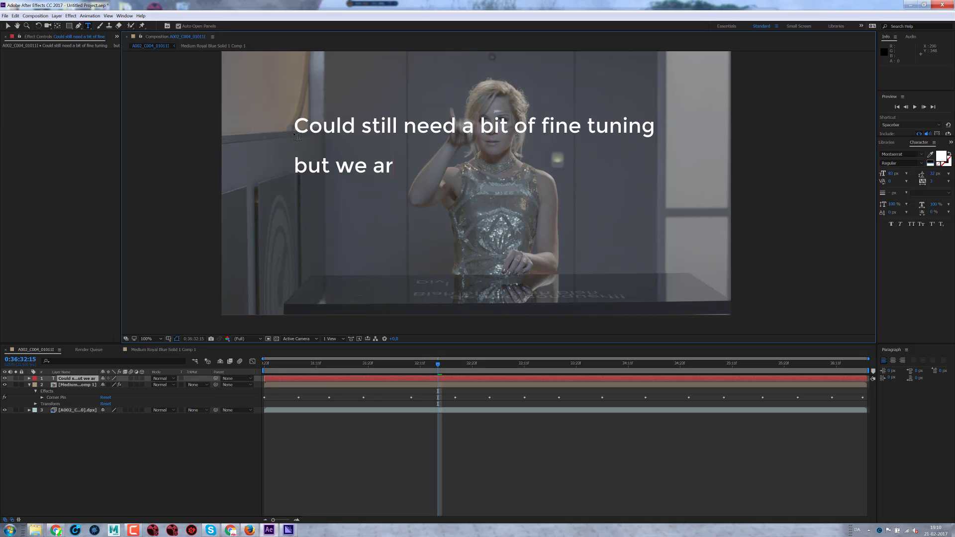
{"action": "type", "text": "e close in"}
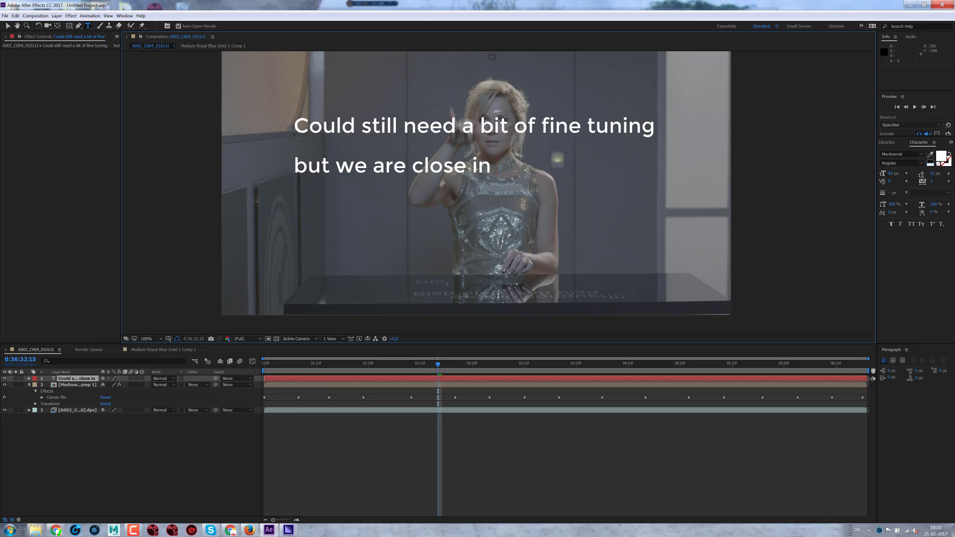
{"action": "type", "text": " few min"}
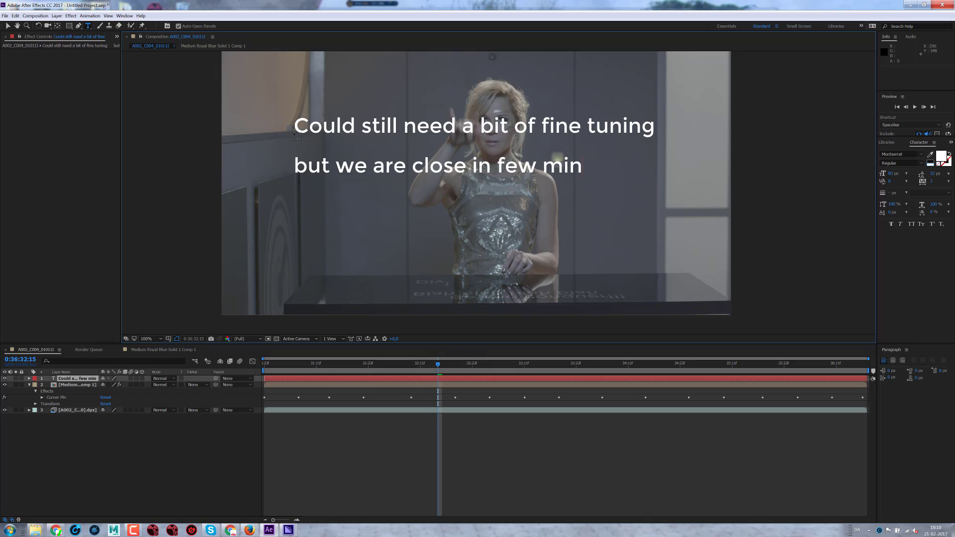
{"action": "type", "text": "utes"}
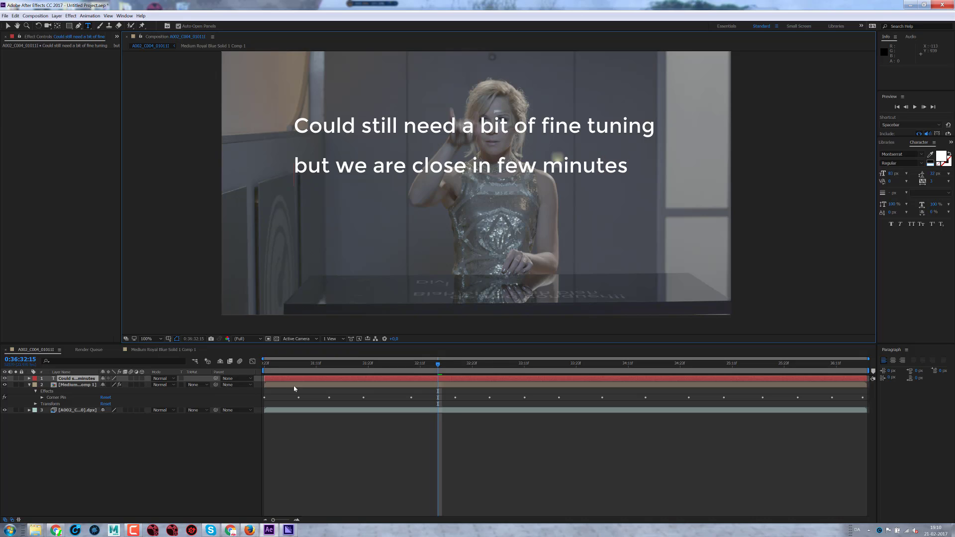